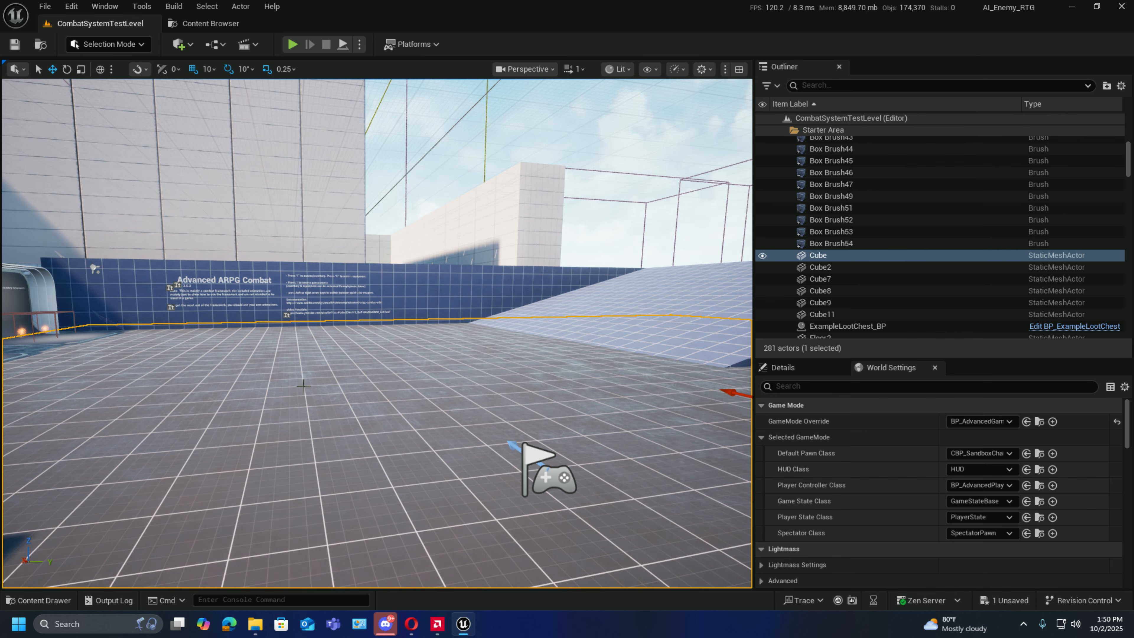
- Clear the Blueprint Class filter, open the BookHeadMonster skeletal mesh from BookHeadMonster/Meshes, and inspect its interaction and center_of_mass bones
right_drag(308, 440, 306, 441)
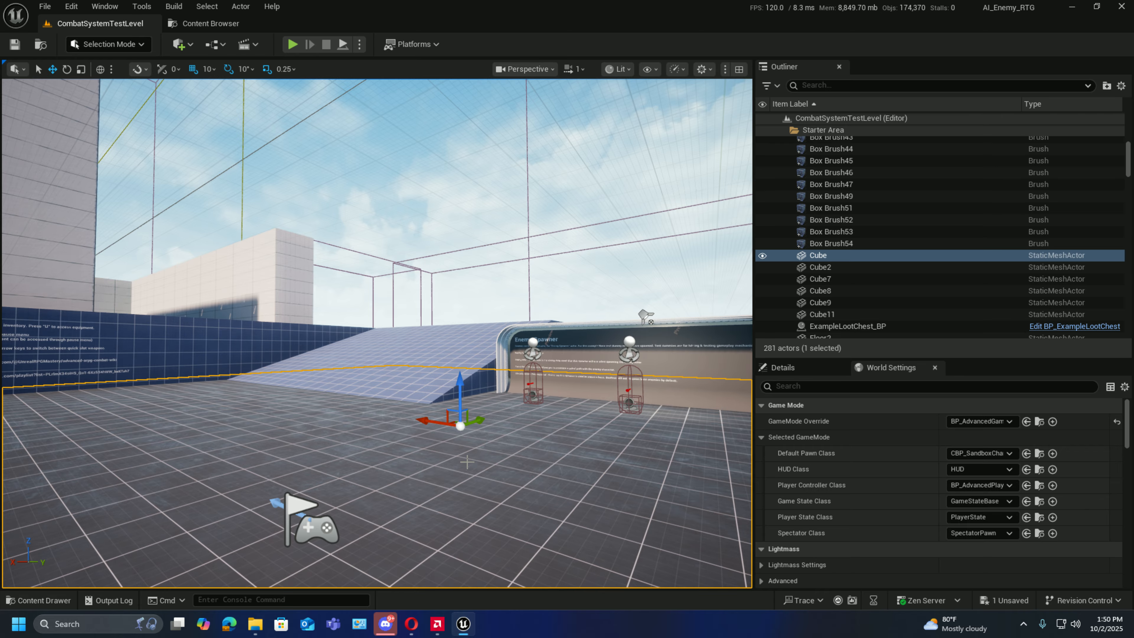
click(219, 25)
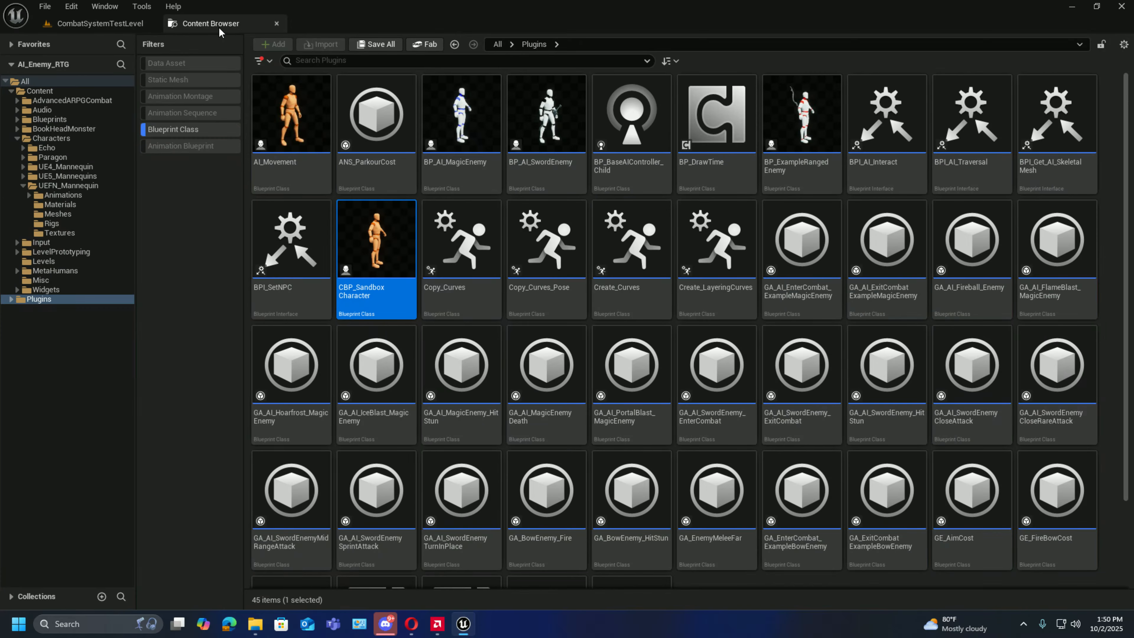
click(168, 130)
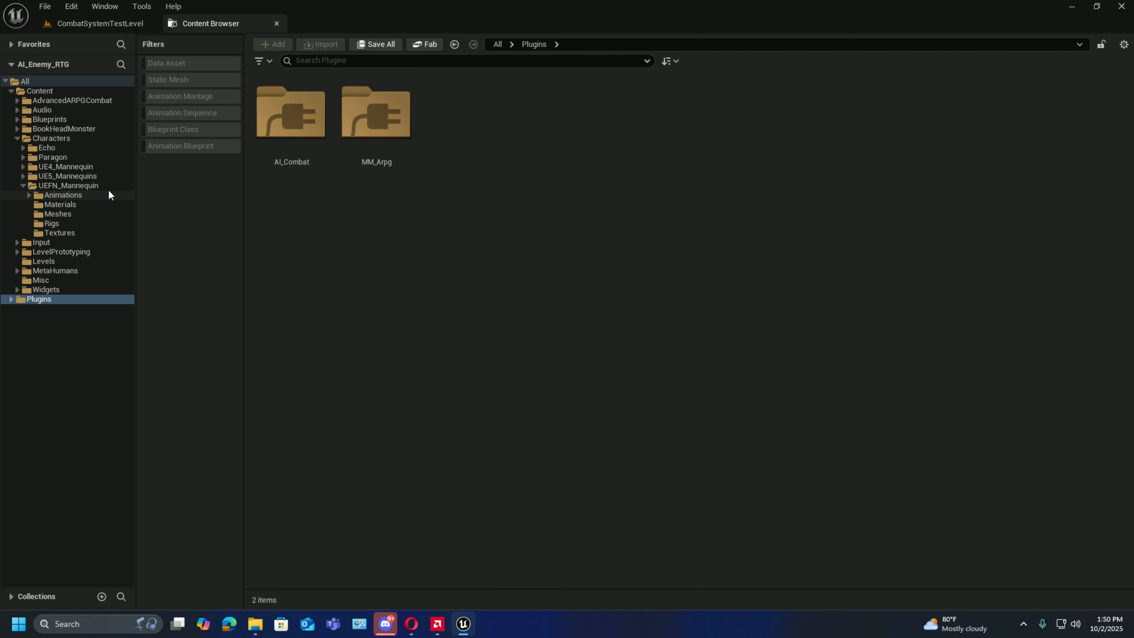
click(65, 128)
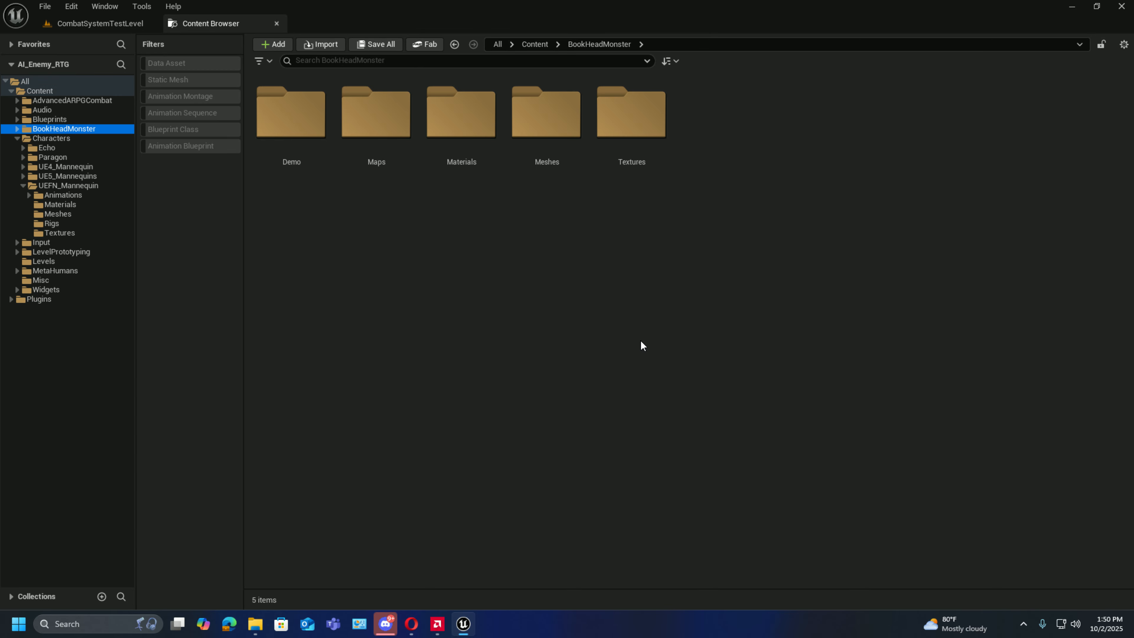
double_click(545, 119)
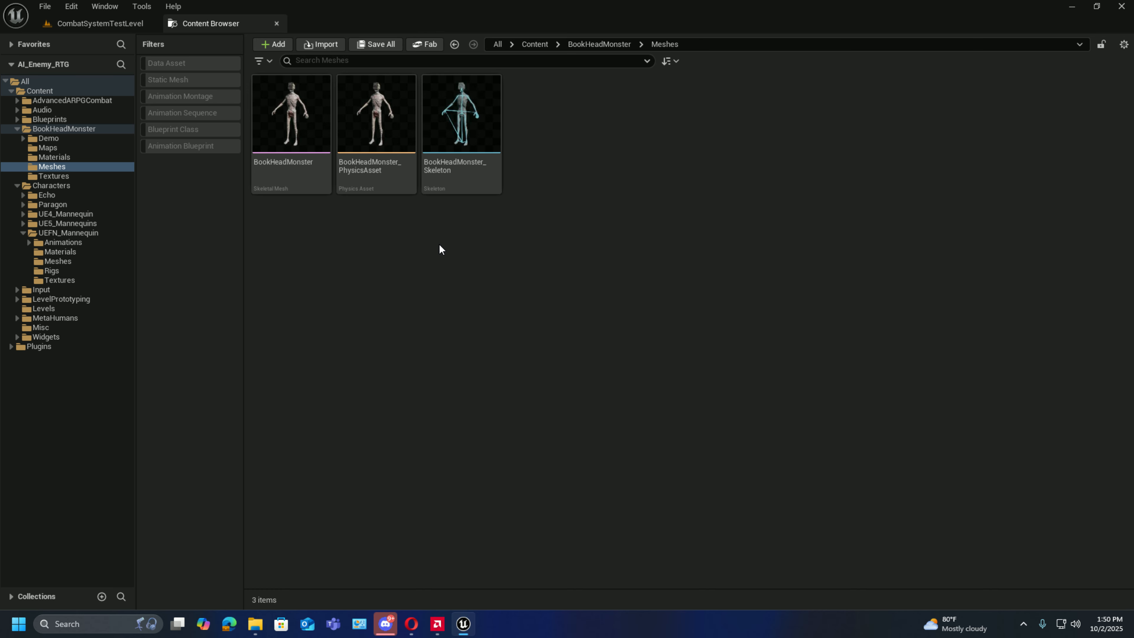
click(277, 186)
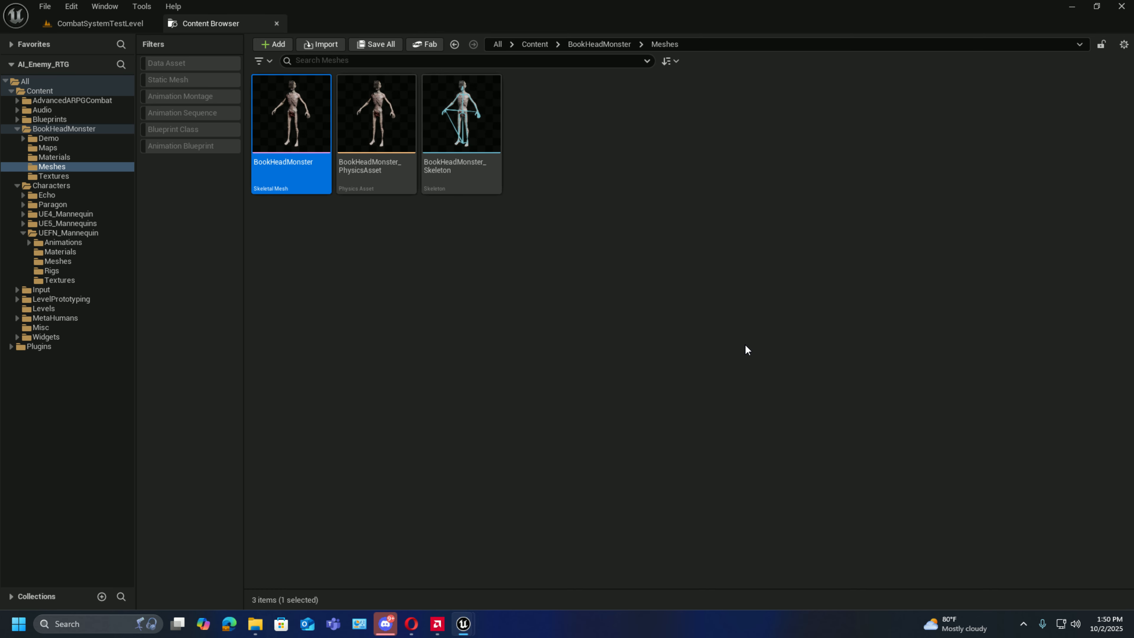
key(Return)
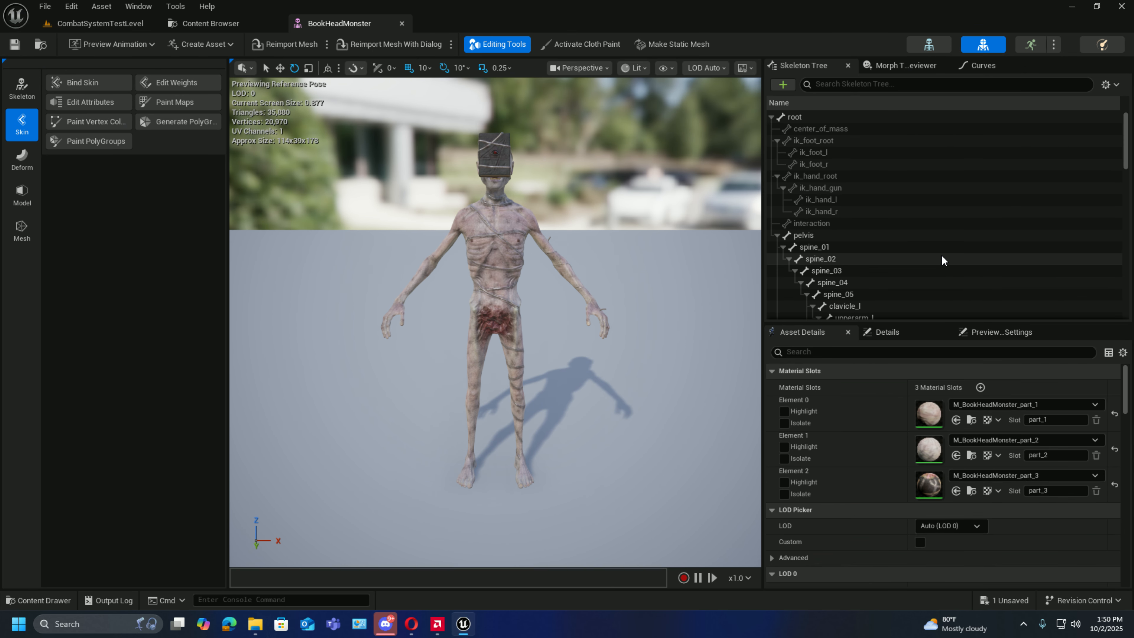
click(822, 223)
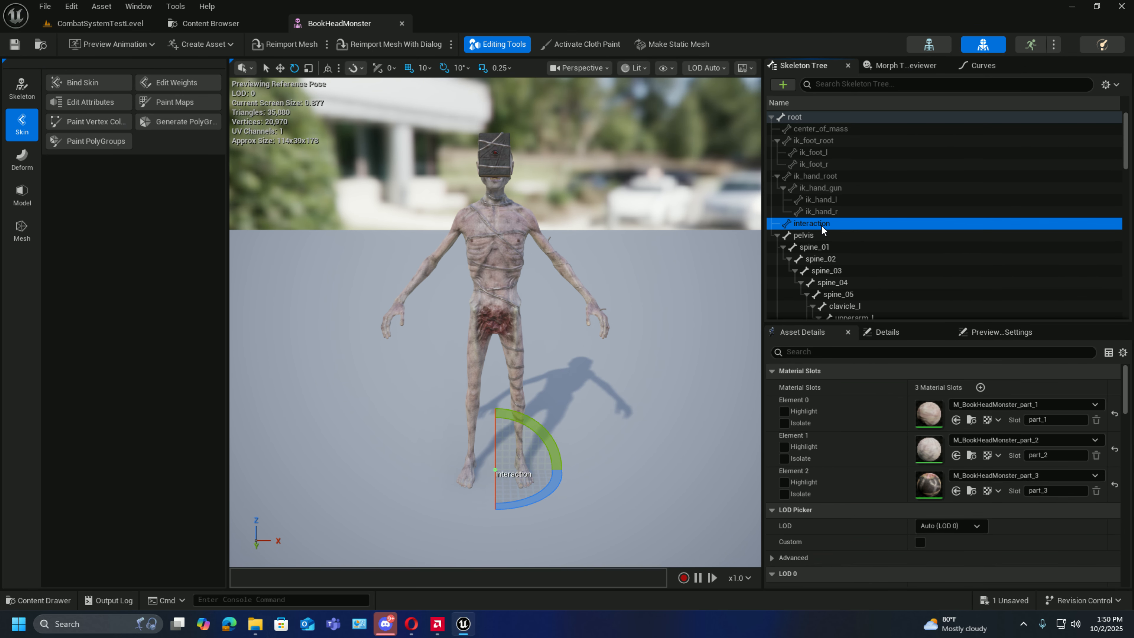
click(837, 132)
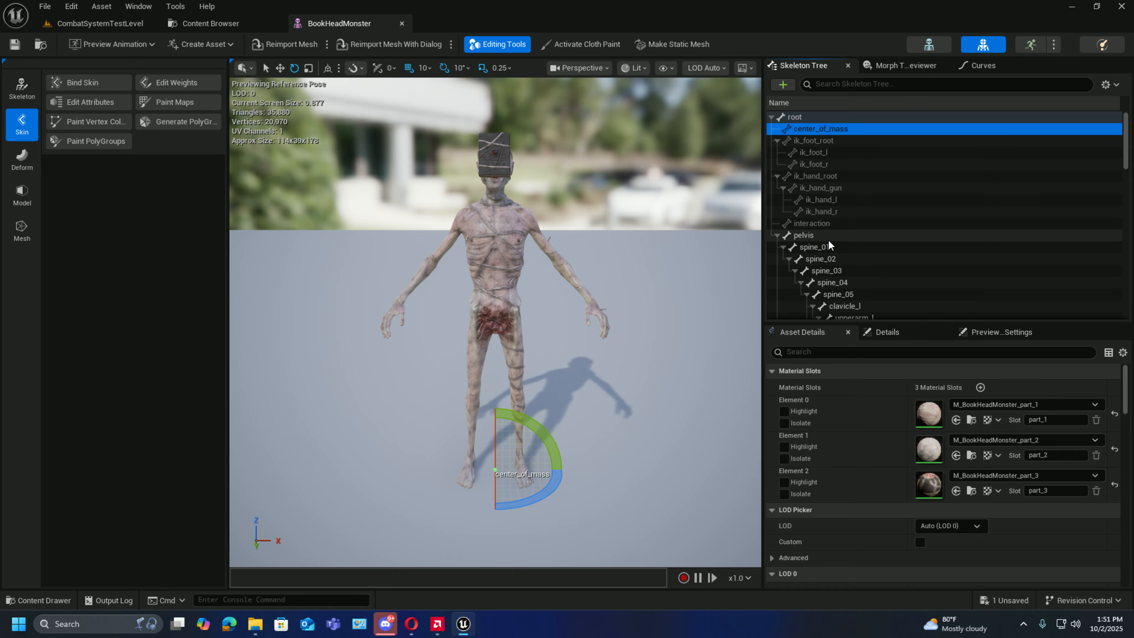
- Open the SKM_UEFN_Mannequin skeletal mesh from the UEFN_Mannequin Meshes folder
click(210, 26)
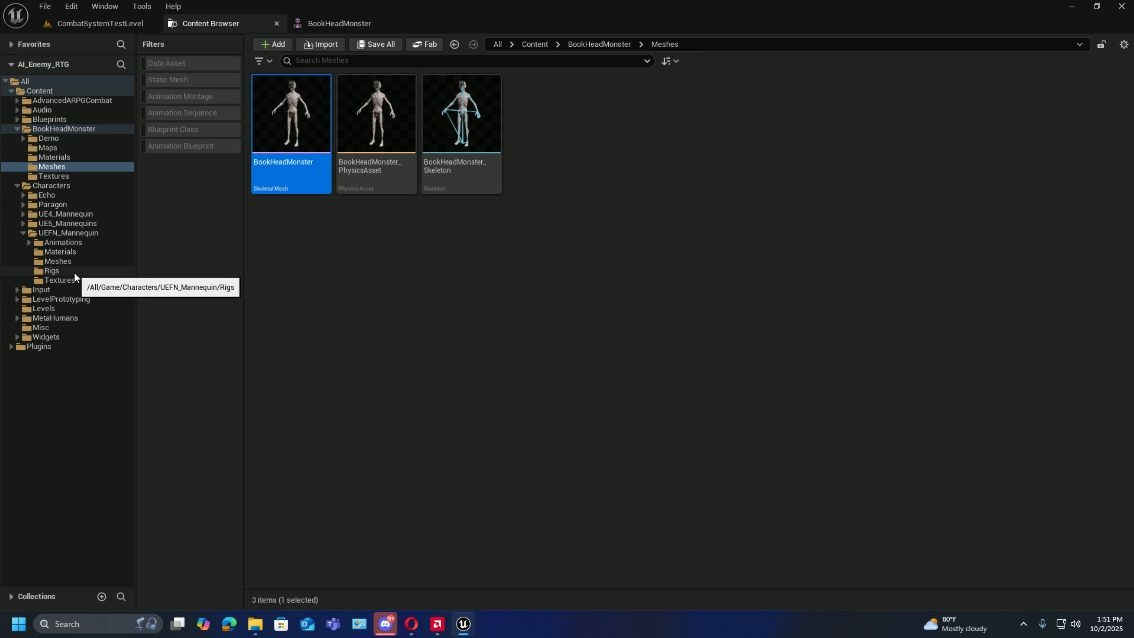
click(70, 261)
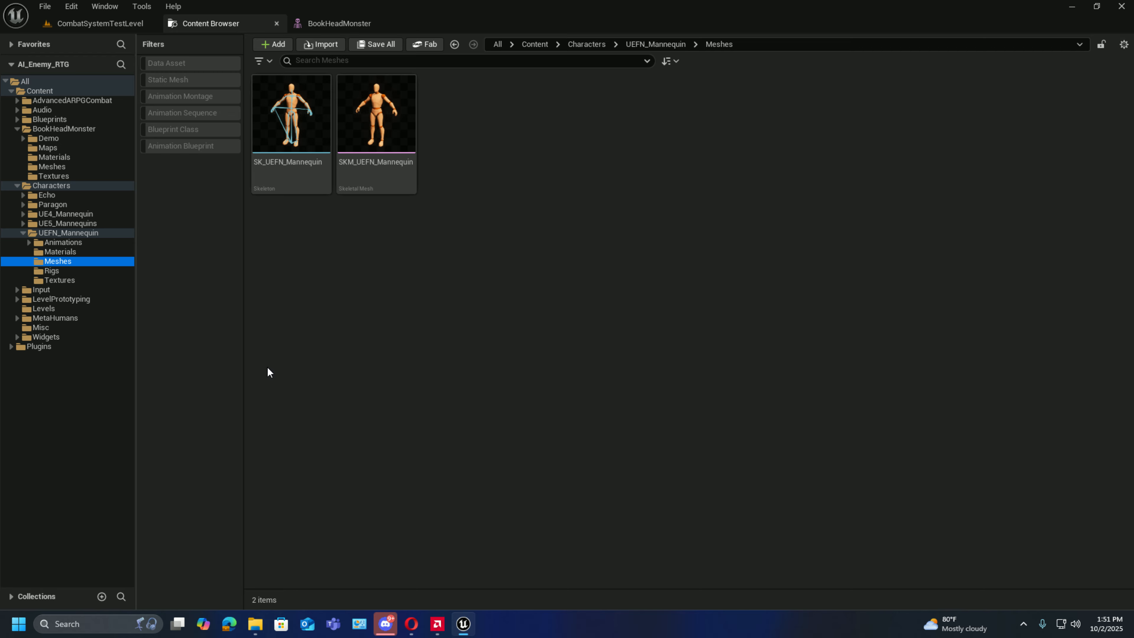
click(395, 181)
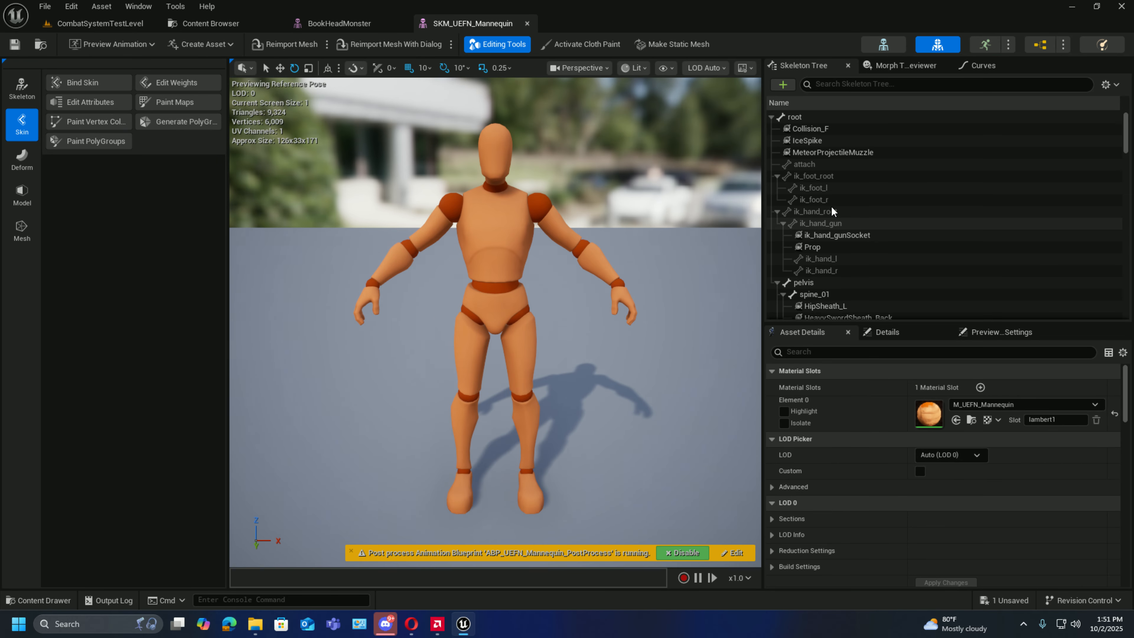
- Copy the mannequin's attach bone with the Edit Skeleton tool, leaving the tool without applying changes
click(821, 163)
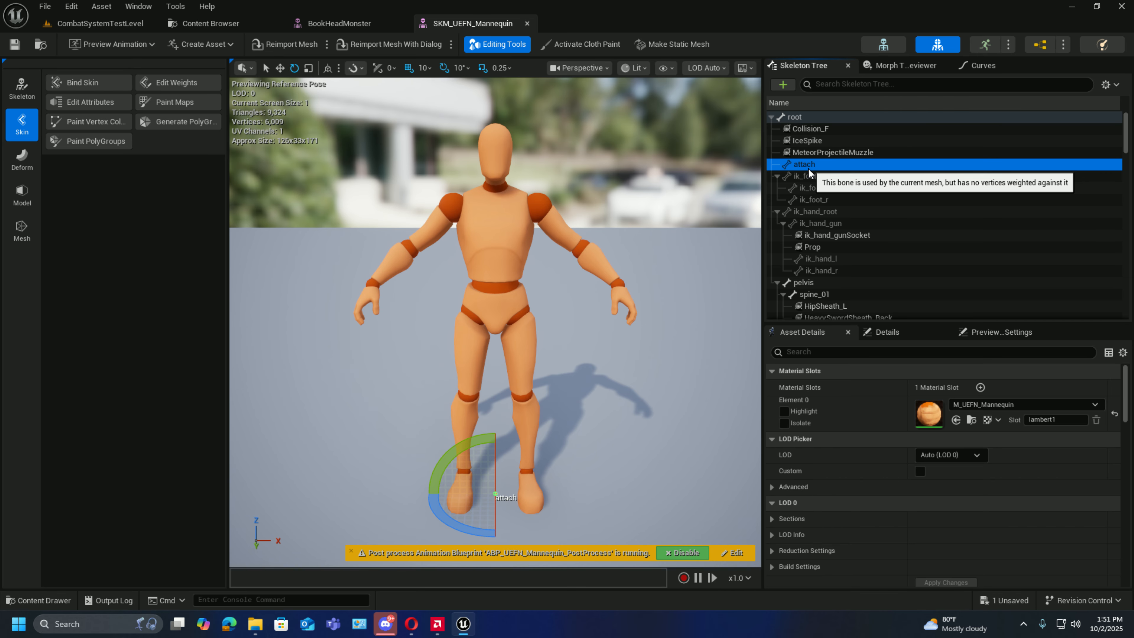
click(22, 87)
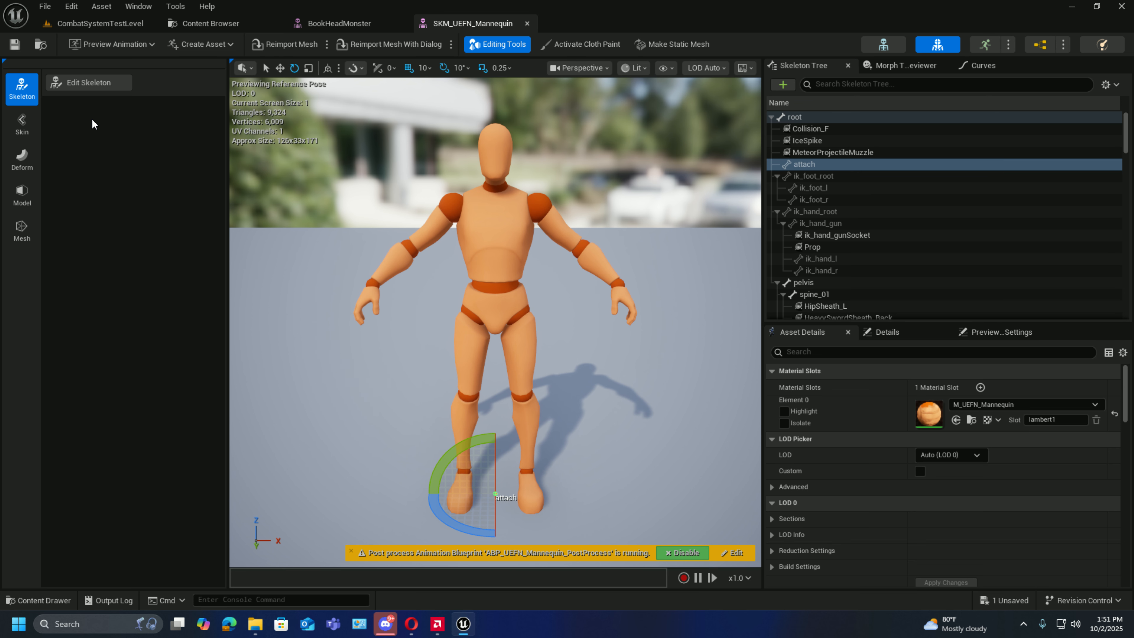
click(98, 84)
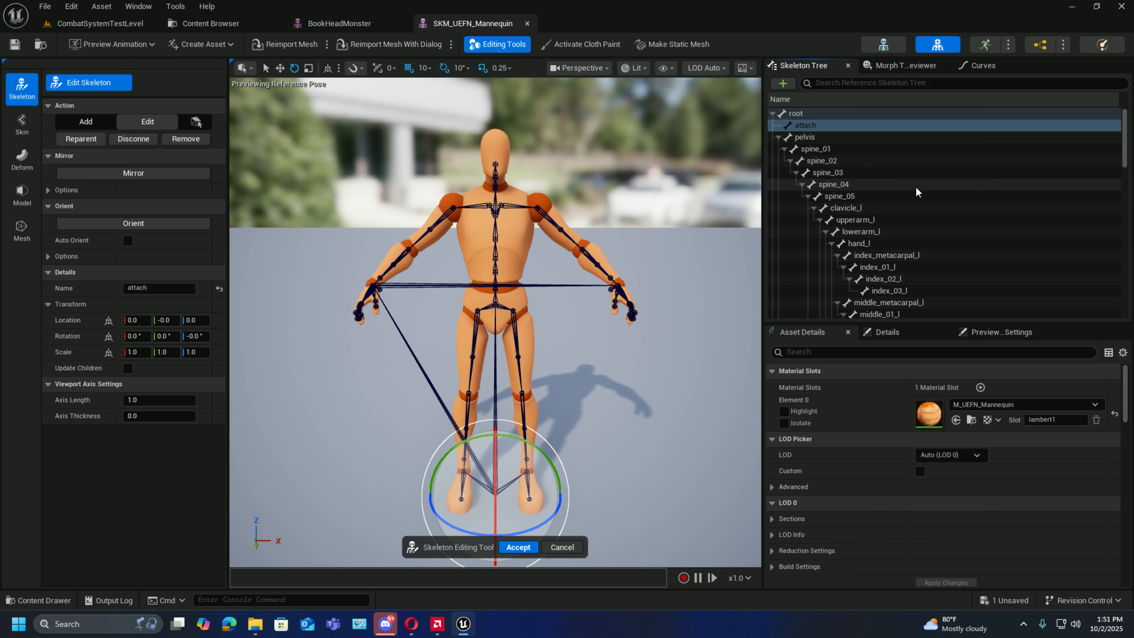
right_click(816, 127)
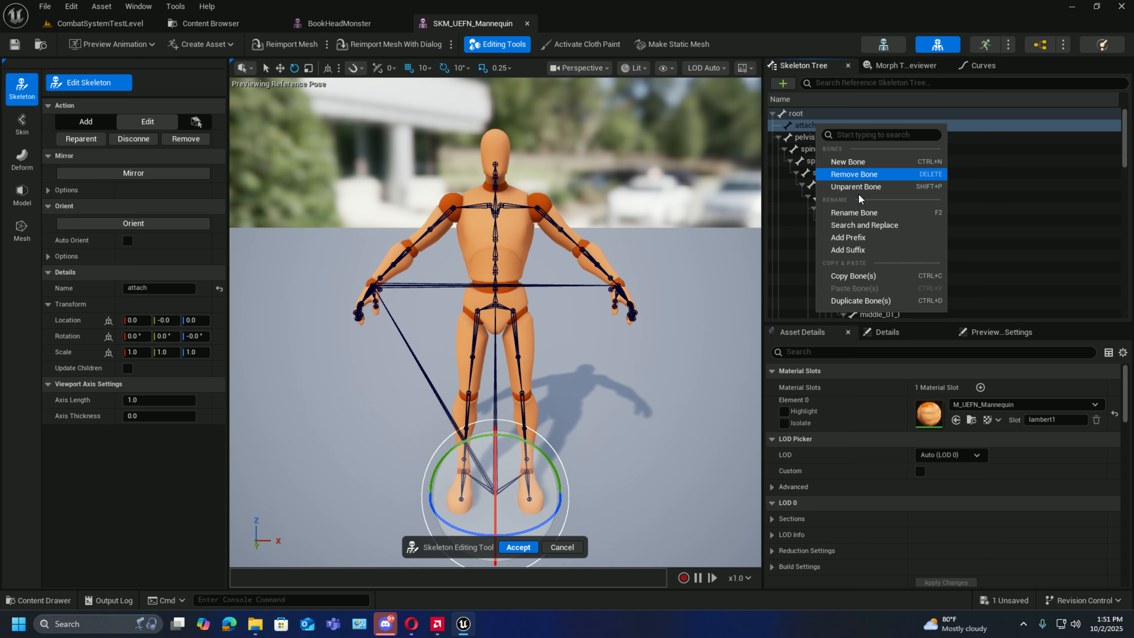
click(864, 277)
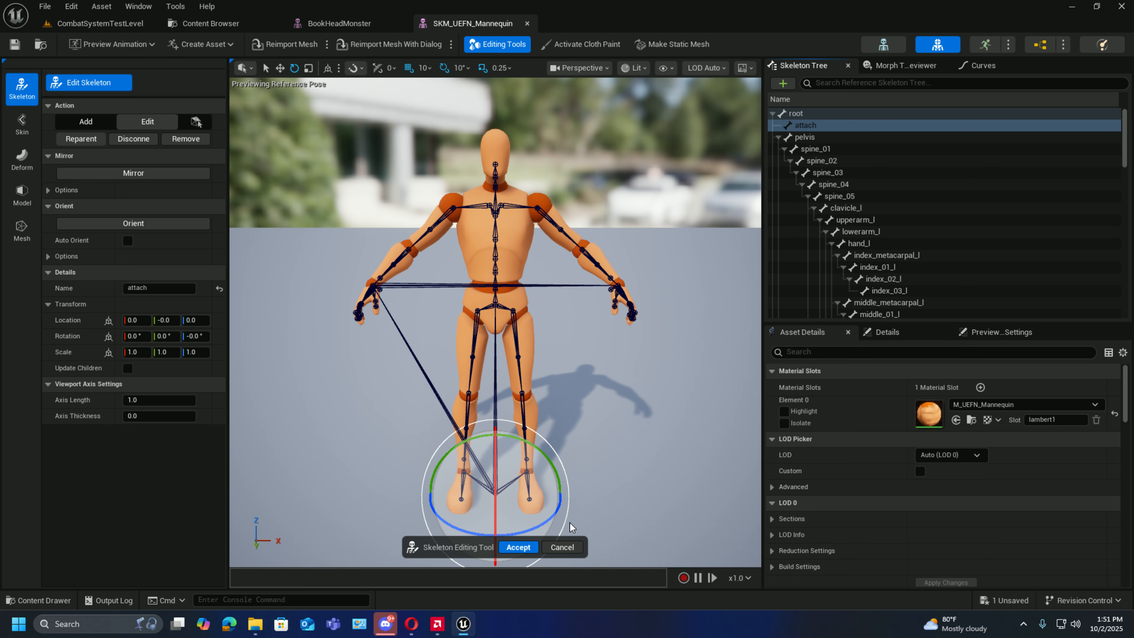
click(563, 546)
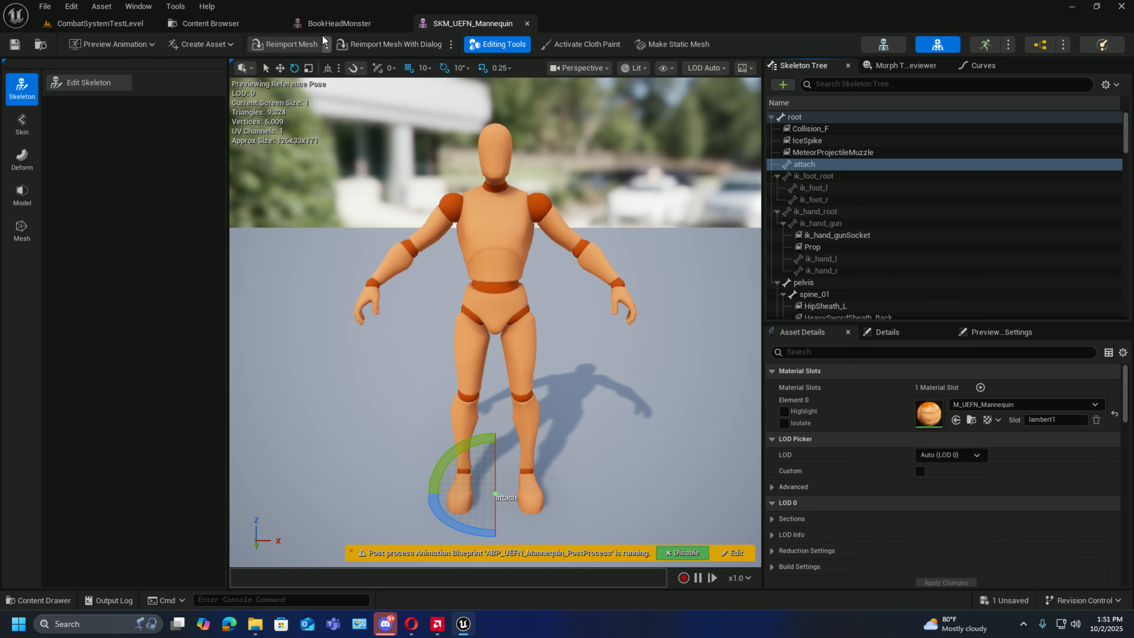
- Paste the copied attach bone under the root bone of BookHeadMonster with Edit Skeleton and accept the edit
click(322, 25)
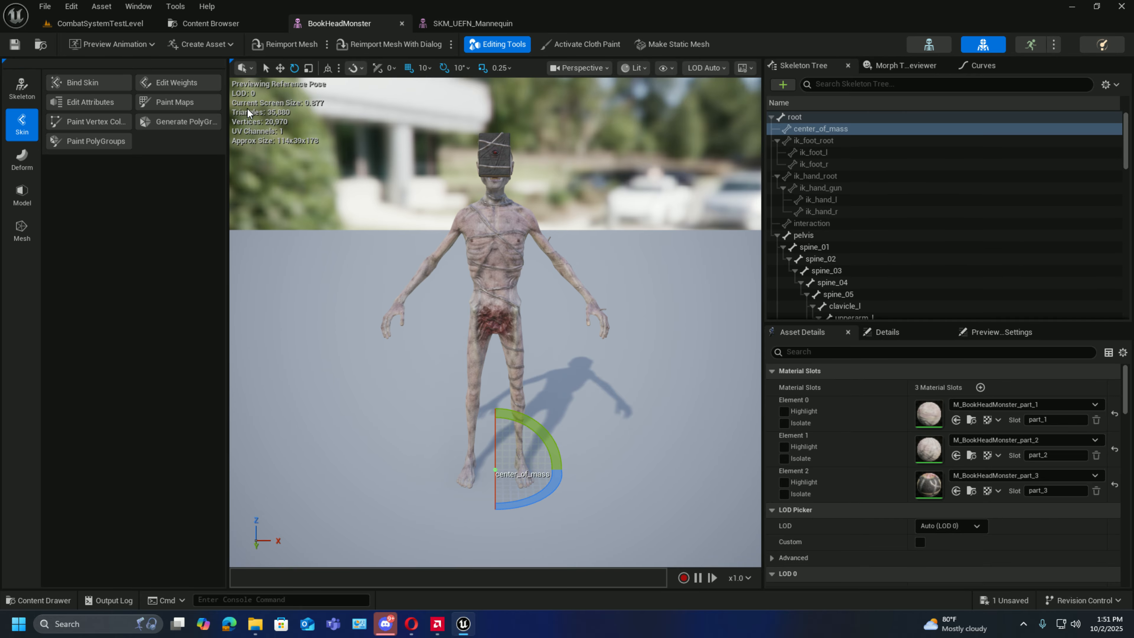
click(25, 88)
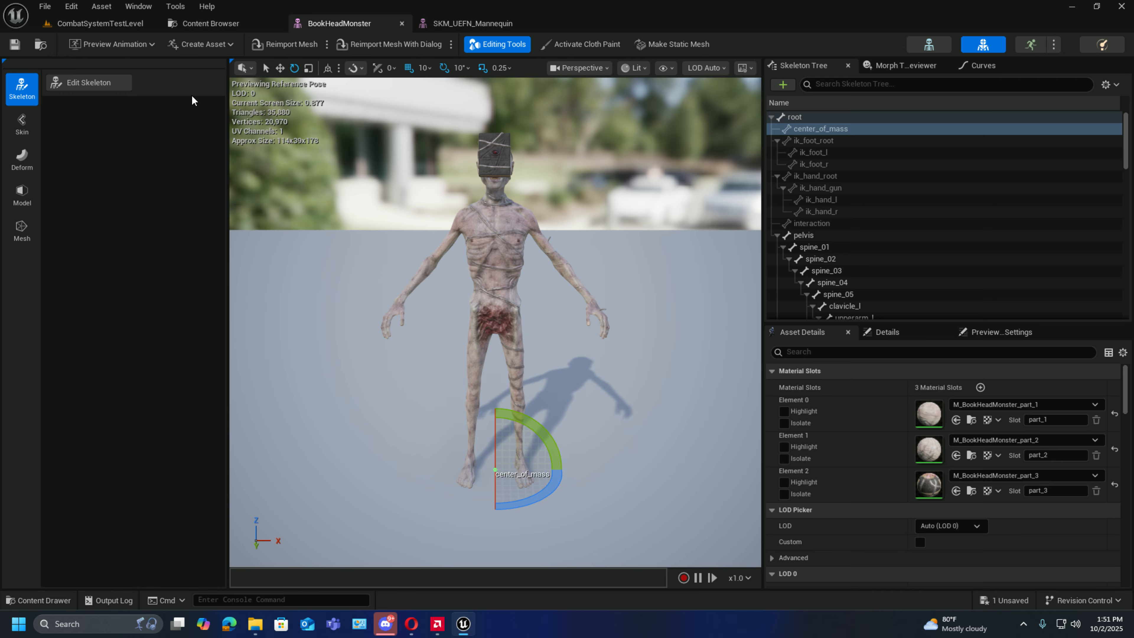
click(88, 83)
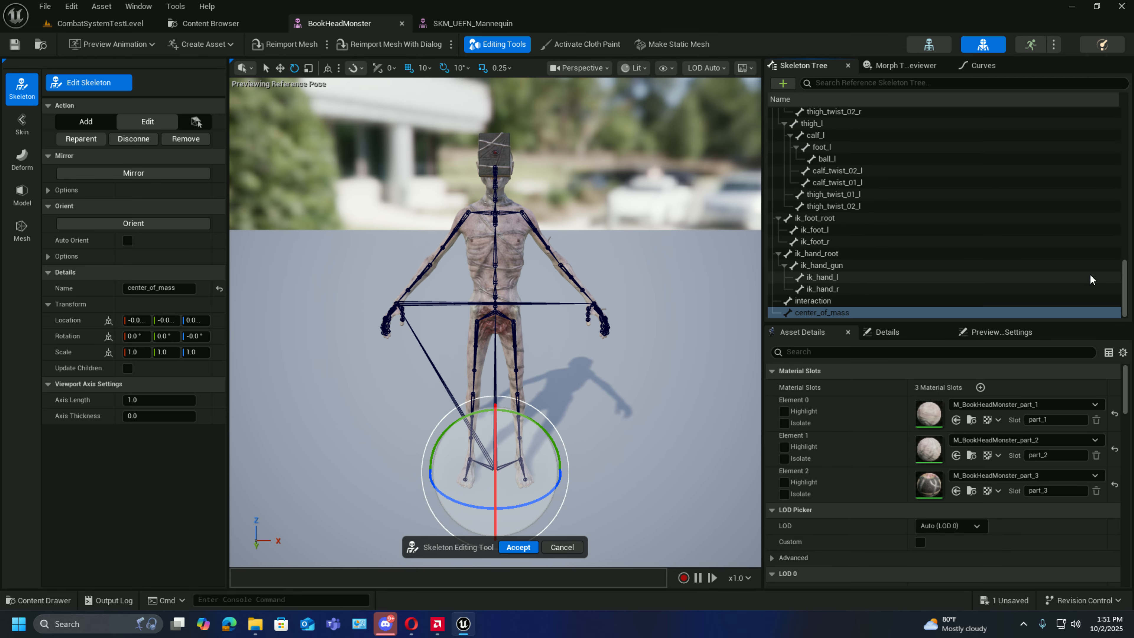
drag(1124, 290, 1104, 126)
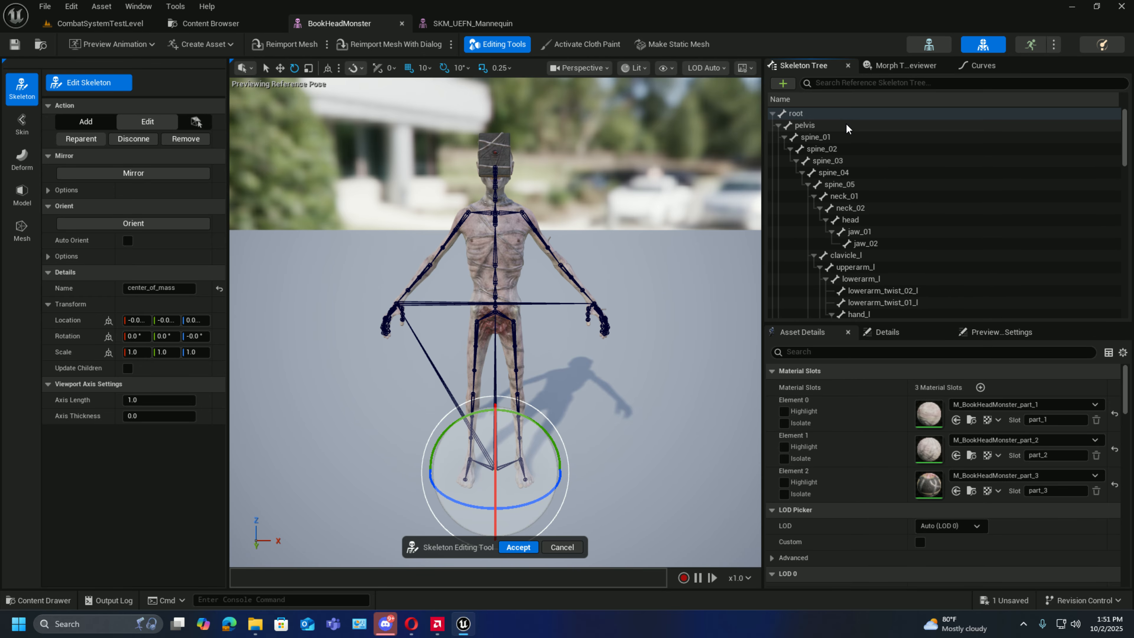
click(832, 117)
right_click(831, 117)
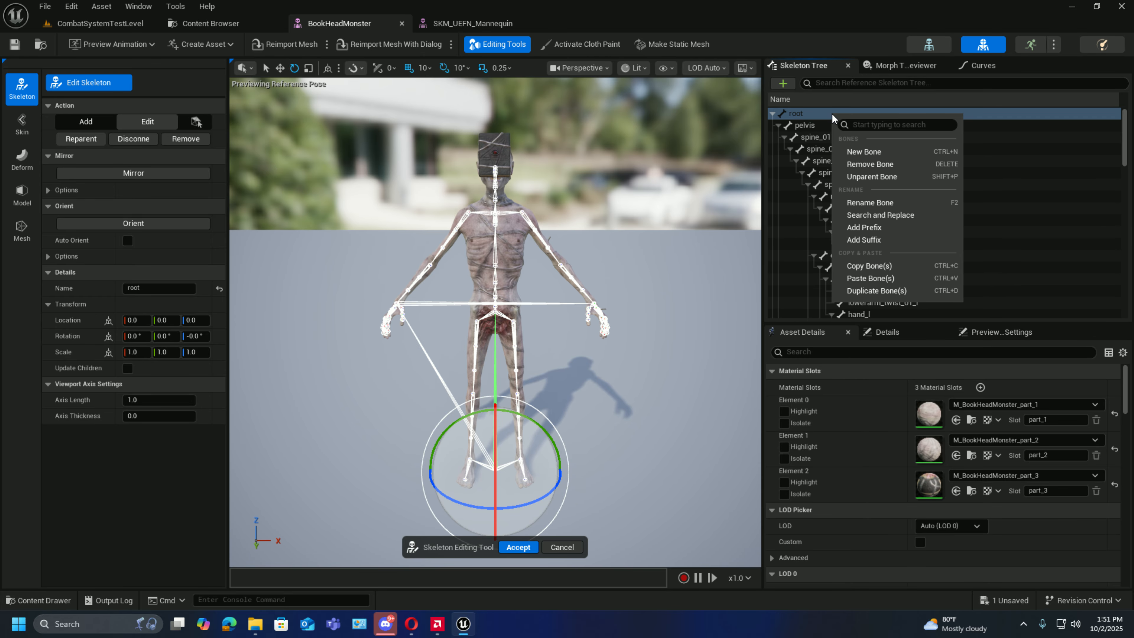
click(879, 278)
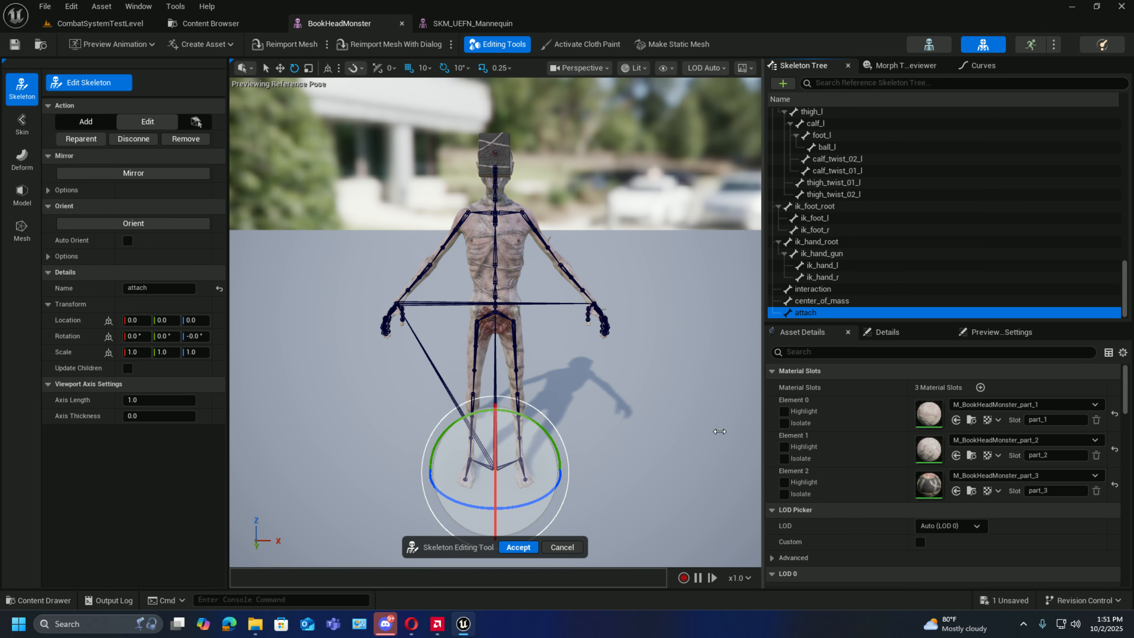
click(520, 547)
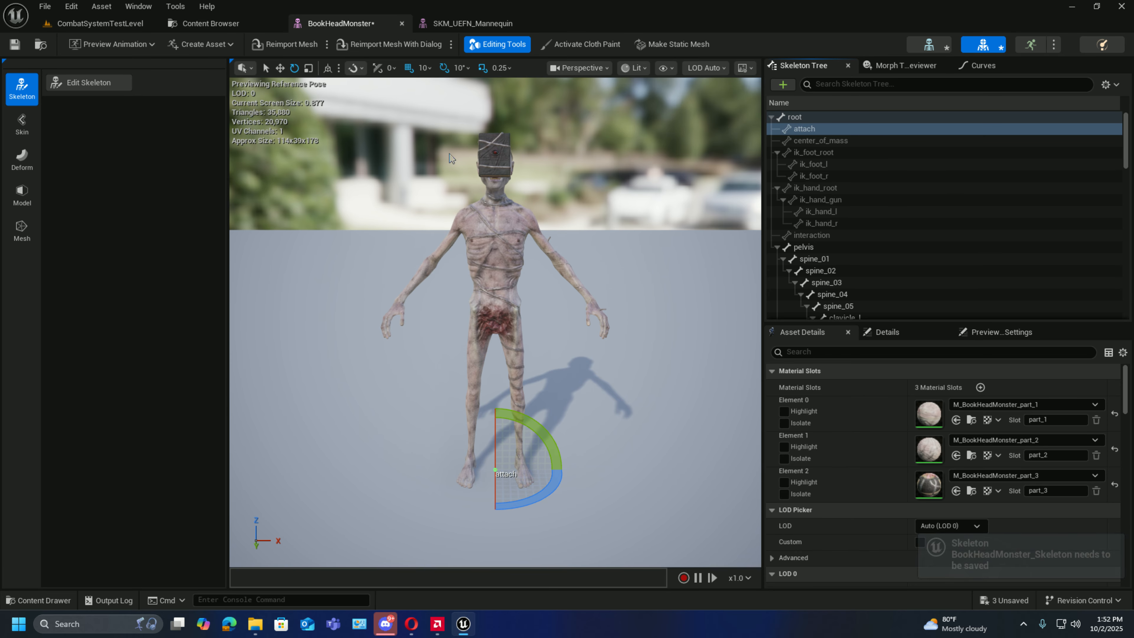
- Save the BookHeadMonster mesh, and open and save its skeleton asset
click(15, 44)
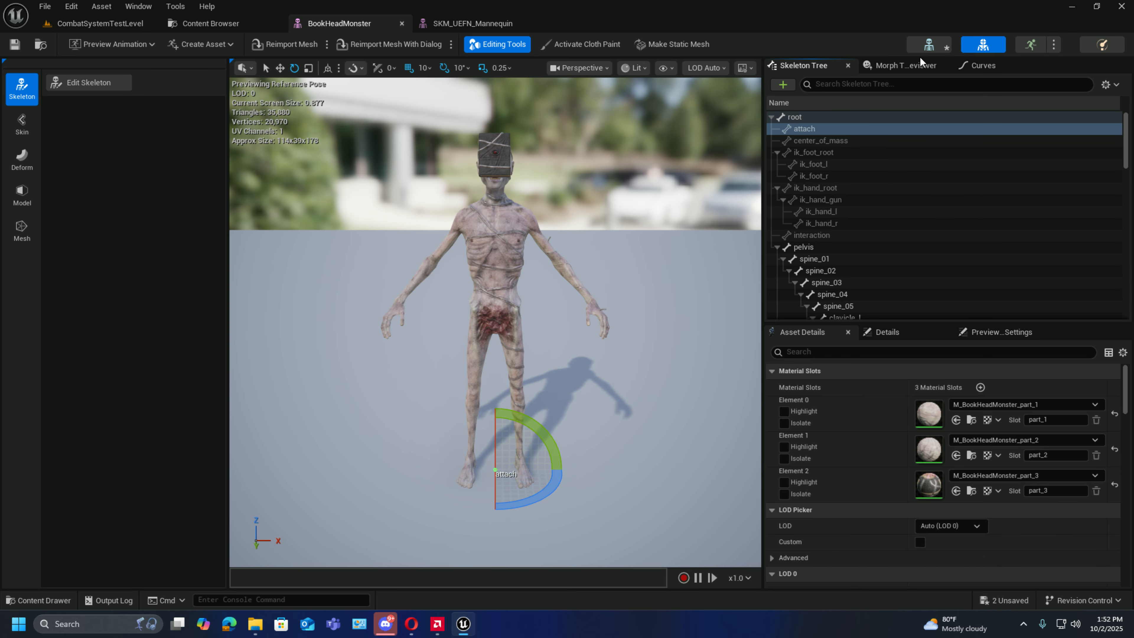
click(931, 45)
click(18, 46)
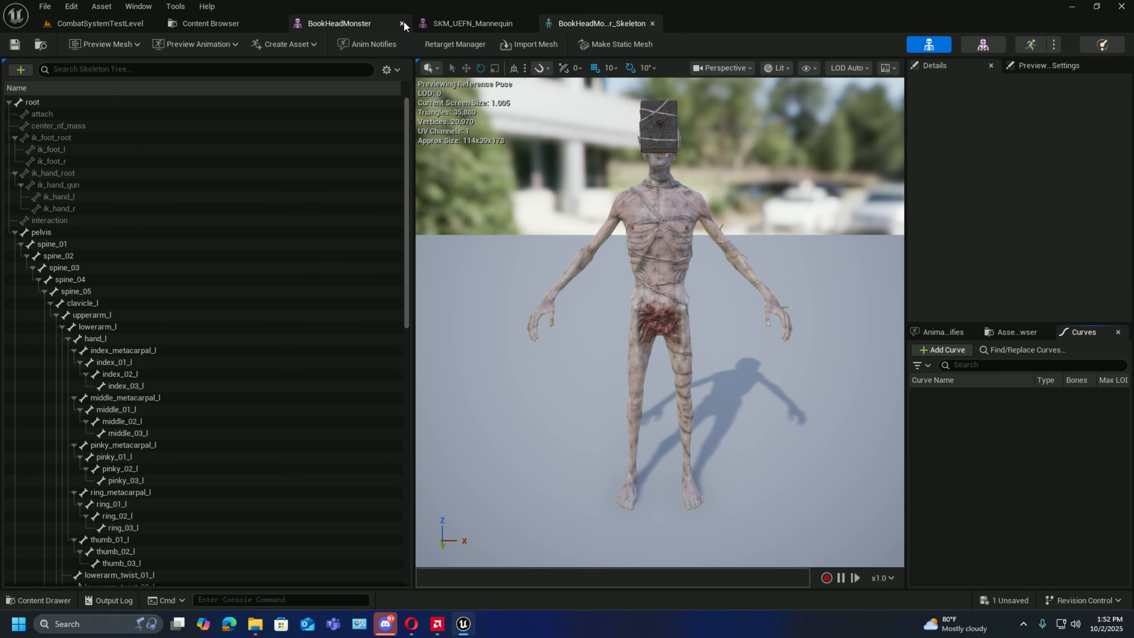
- Select the entire skeleton tree of SKM_UEFN_Mannequin from root down and copy its sockets
click(442, 23)
click(812, 117)
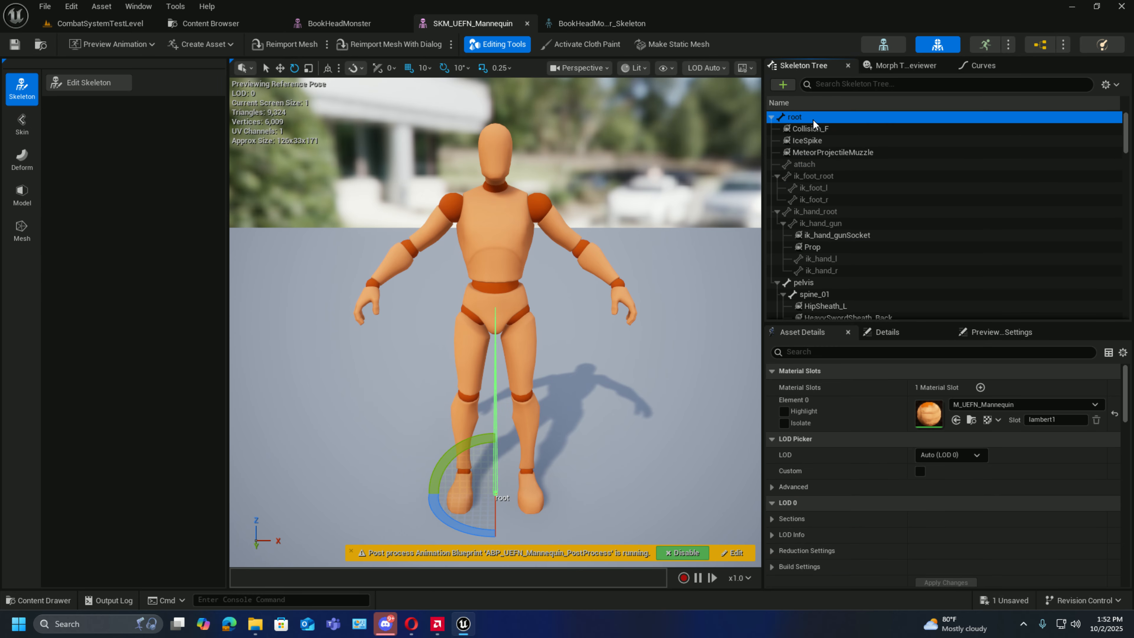
key(shift+End)
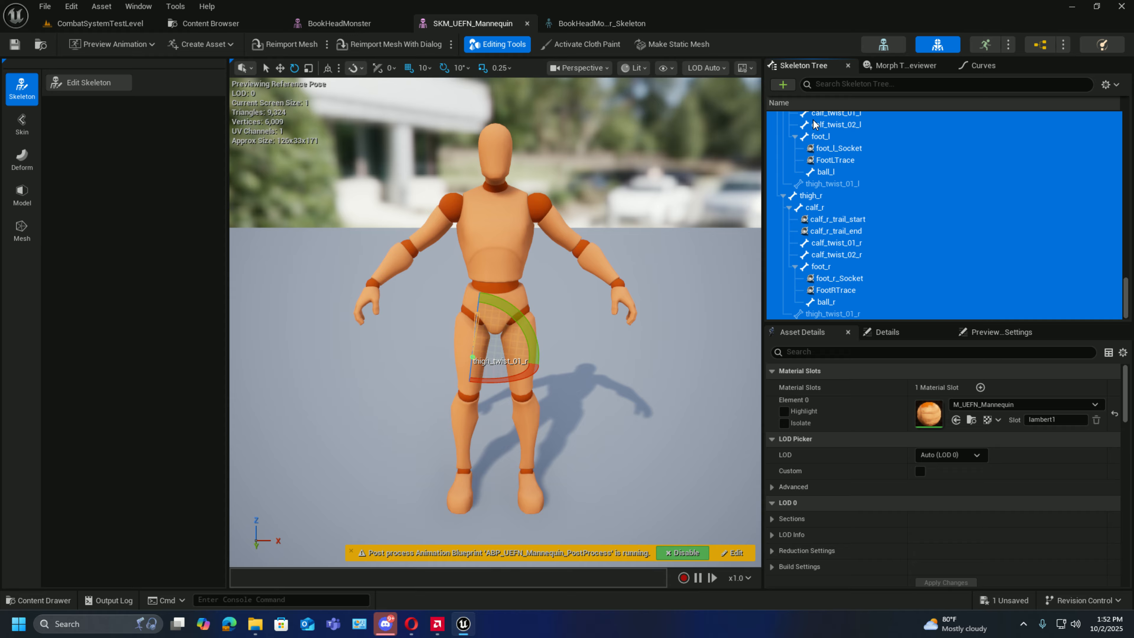
right_click(813, 120)
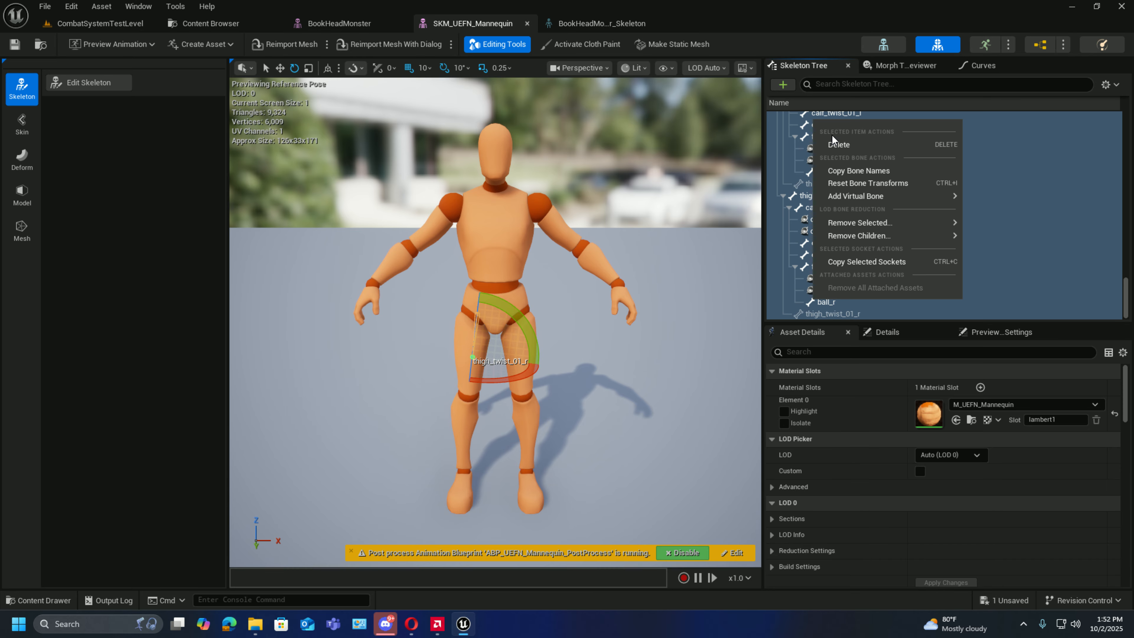
click(877, 262)
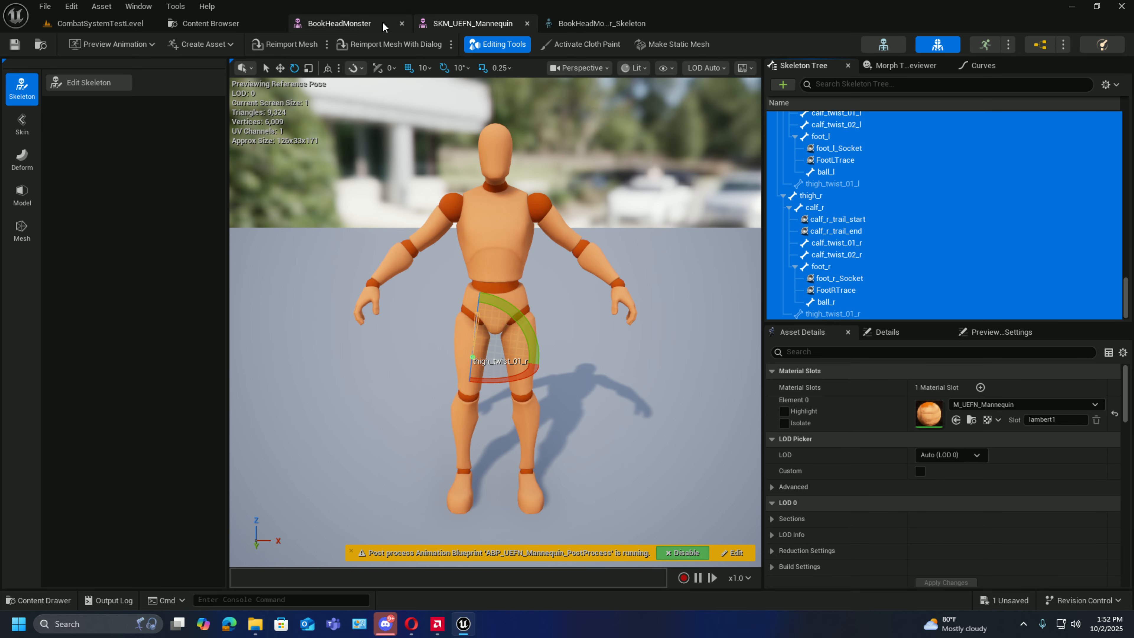
- Paste the copied sockets into the BookHeadMonster skeleton tree from the root bone and select the weapon_r_muzzle socket
click(344, 23)
click(794, 117)
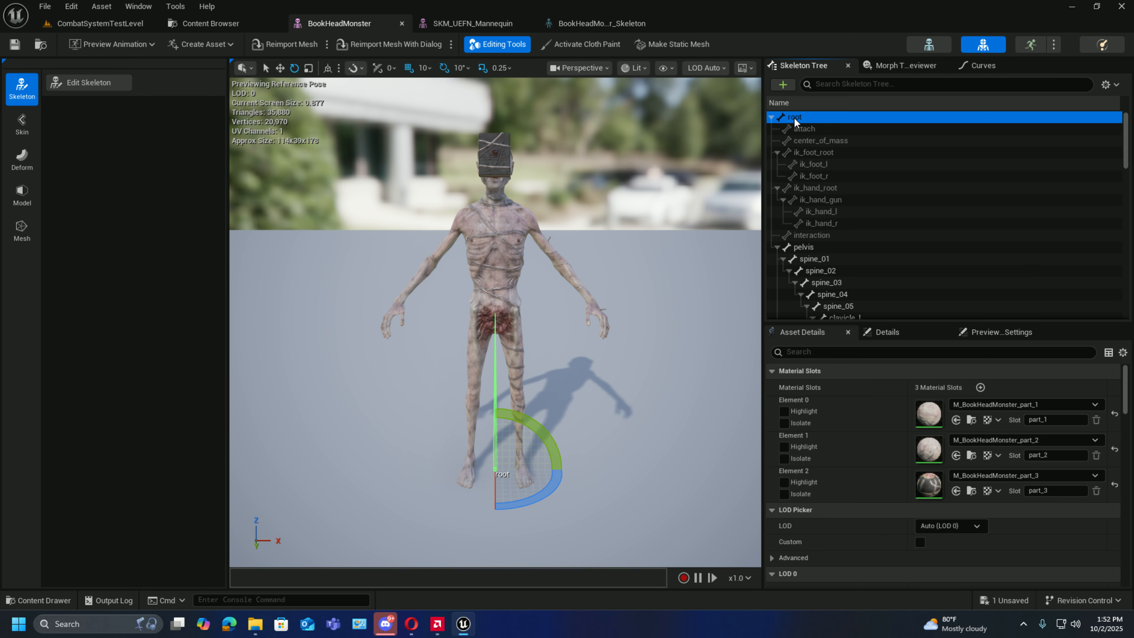
right_click(794, 118)
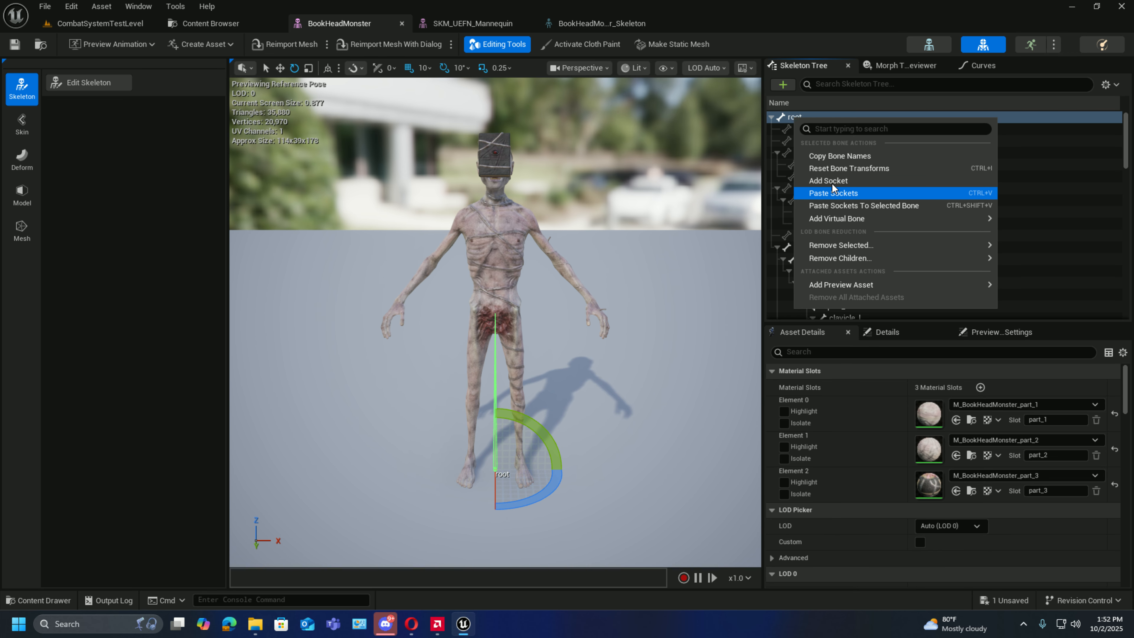
click(859, 195)
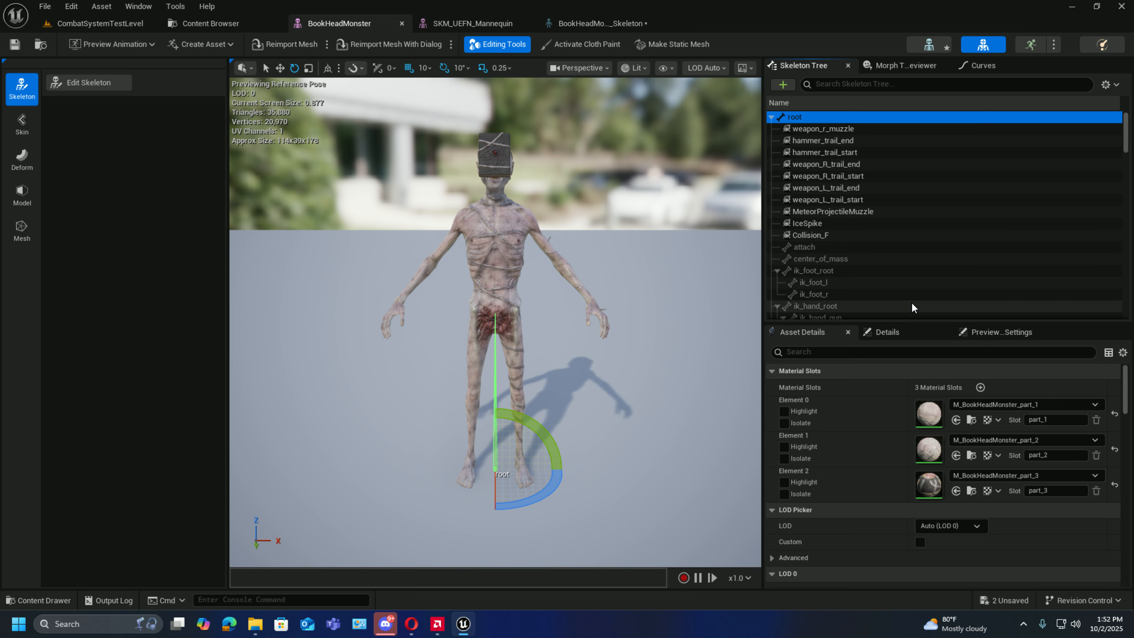
click(822, 130)
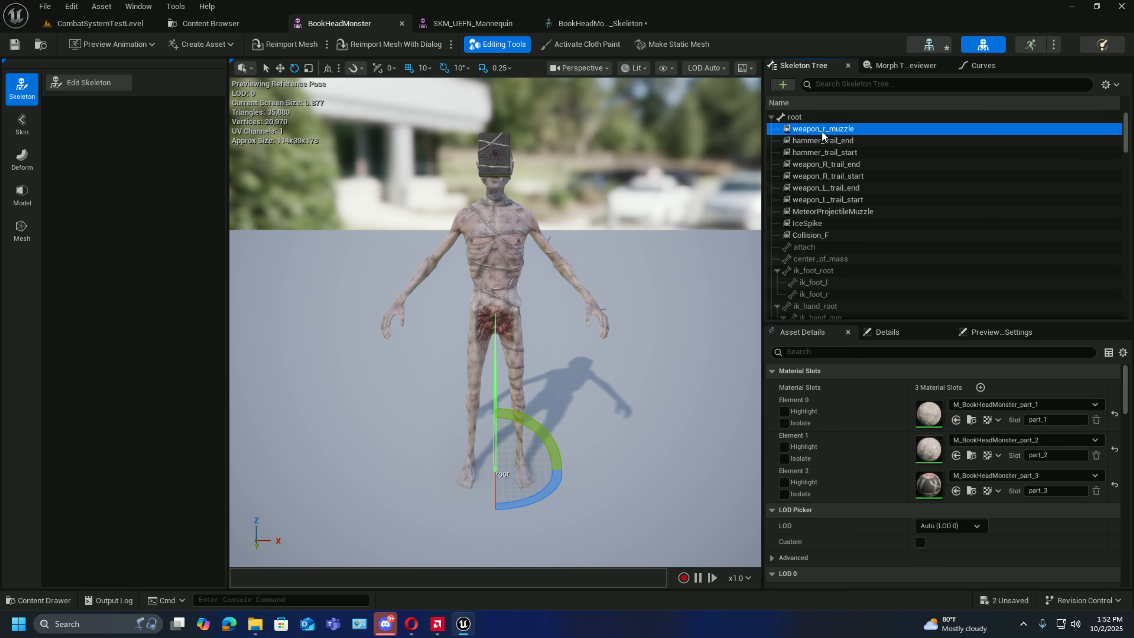
- Inspect the hammer and weapon trail sockets pasted under the root bone of BookHeadMonster one by one
click(831, 152)
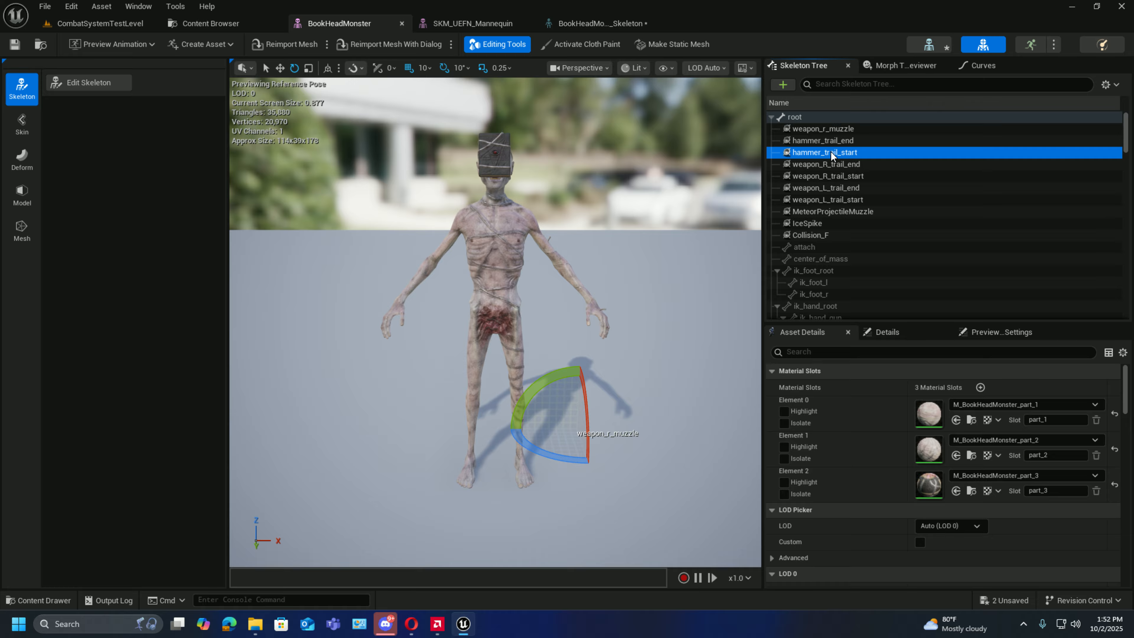
click(840, 164)
click(843, 179)
click(844, 188)
click(842, 199)
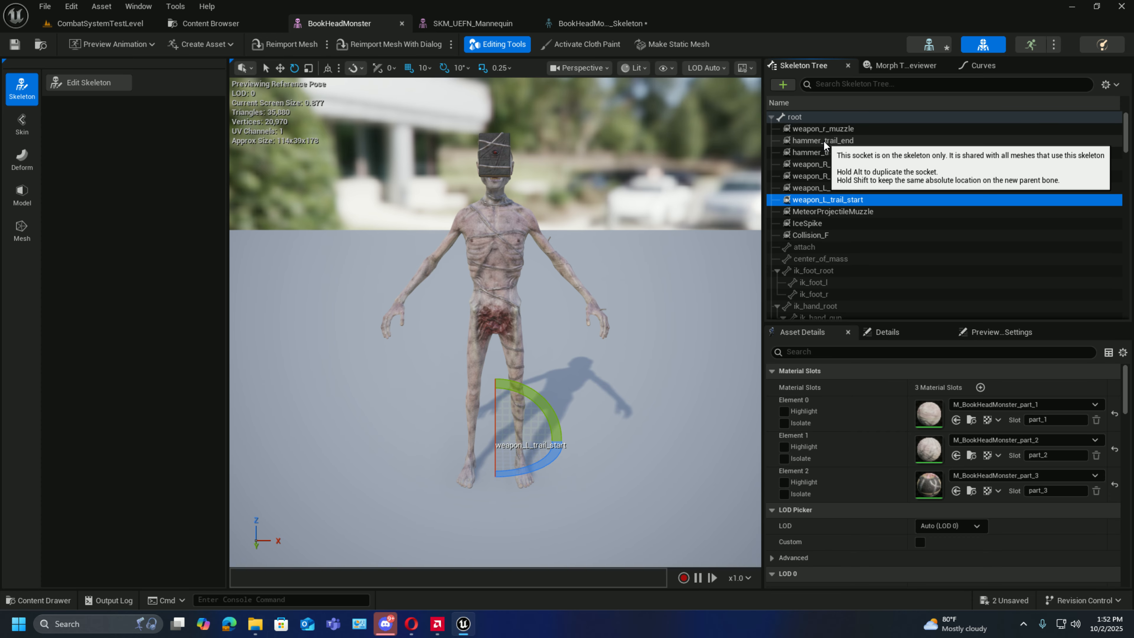
- Review the remaining sockets down the BookHeadMonster skeleton tree, including hand_rSocket, and undo the socket paste
scroll(869, 261, down, 3)
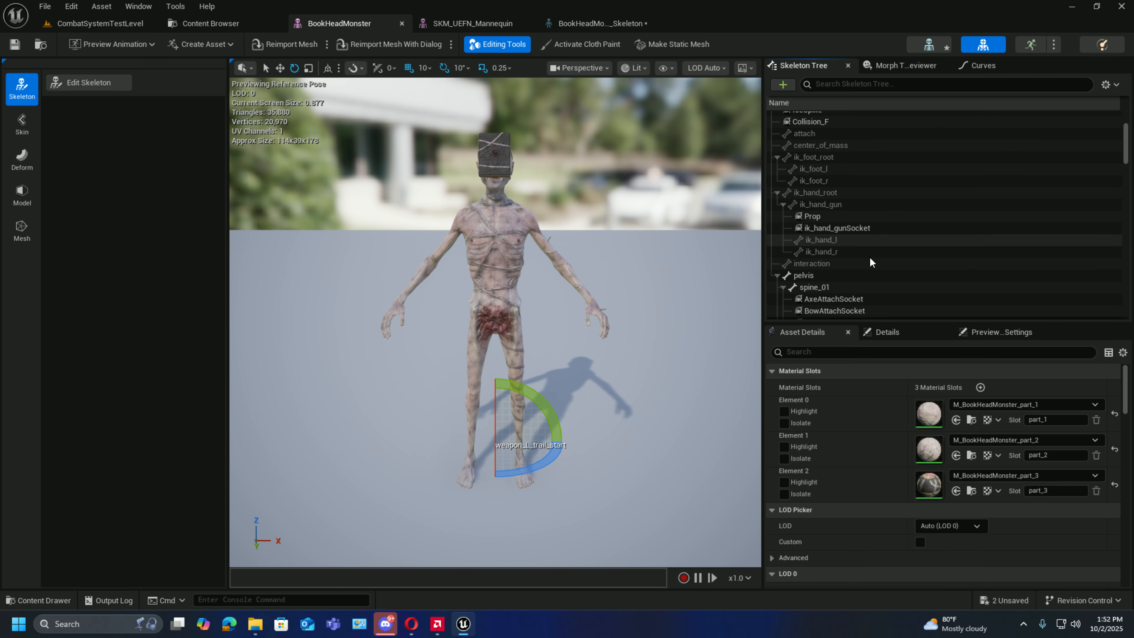
scroll(870, 261, down, 10)
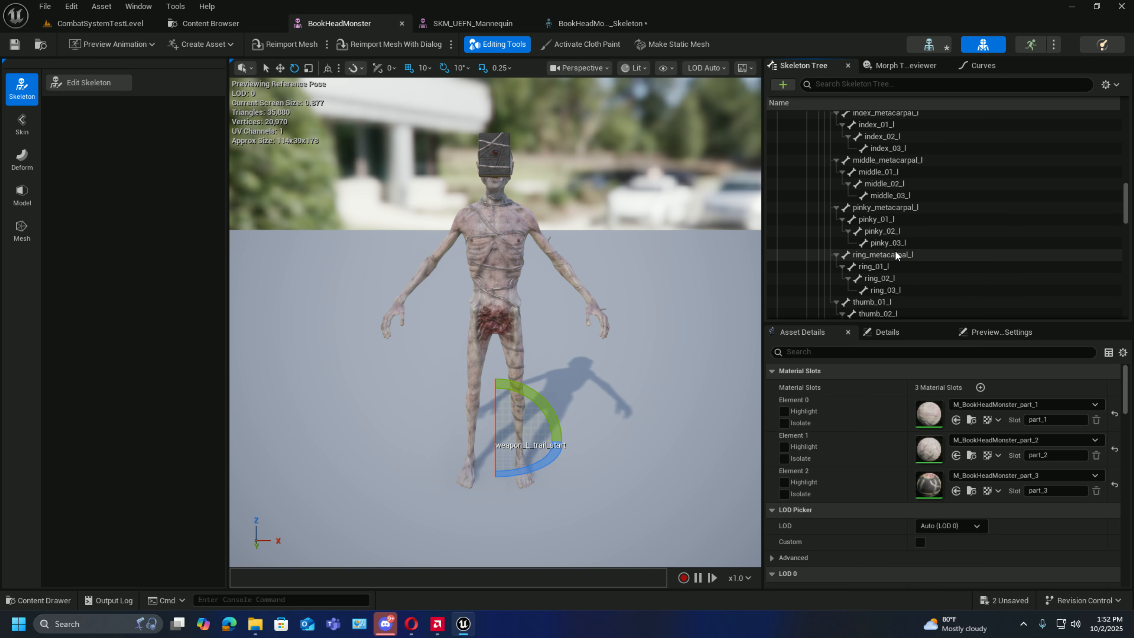
scroll(897, 256, down, 8)
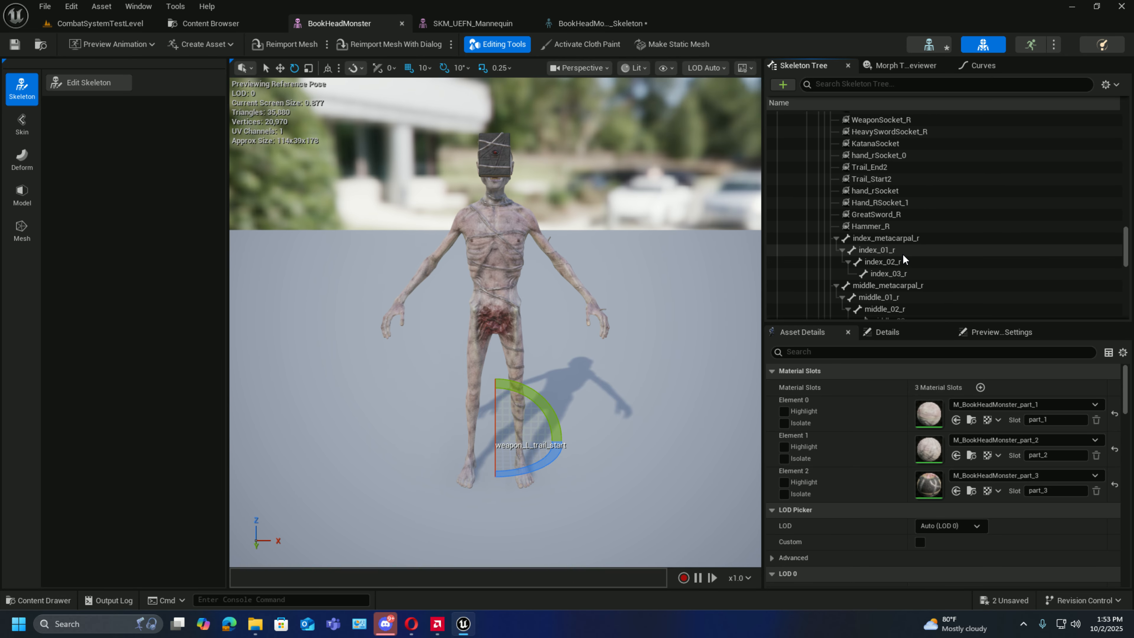
scroll(903, 254, down, 10)
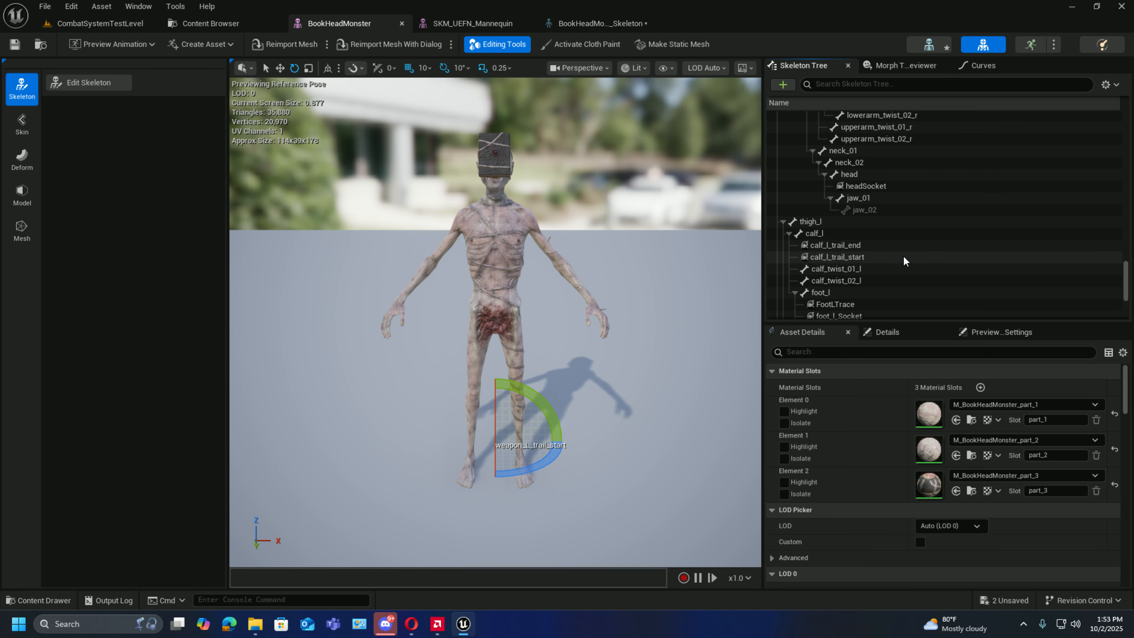
scroll(903, 256, down, 5)
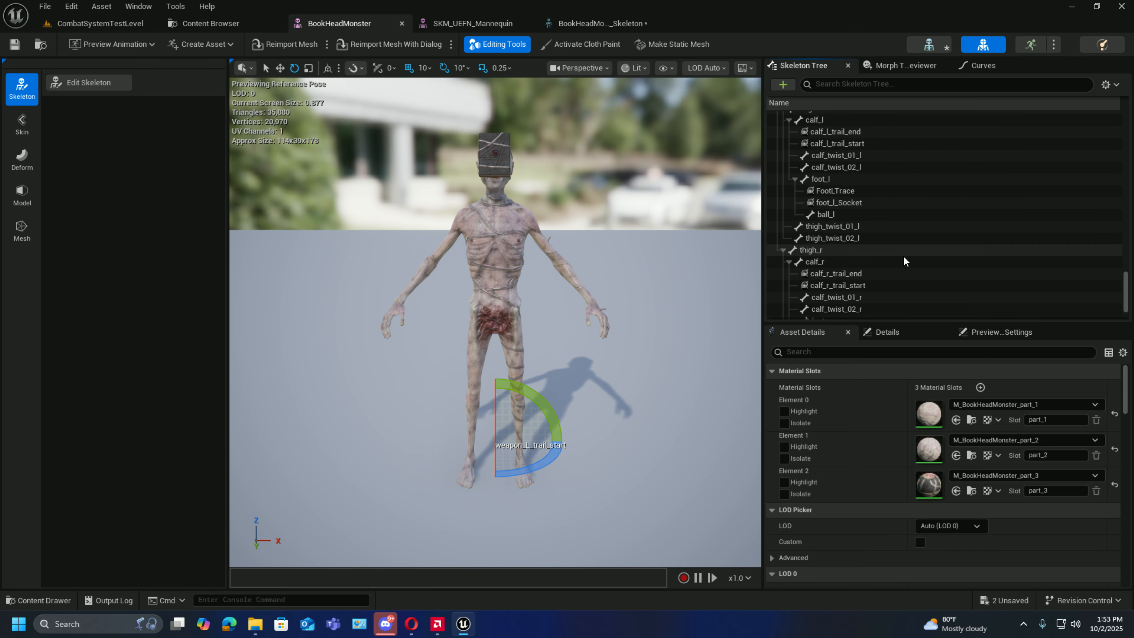
scroll(903, 261, down, 2)
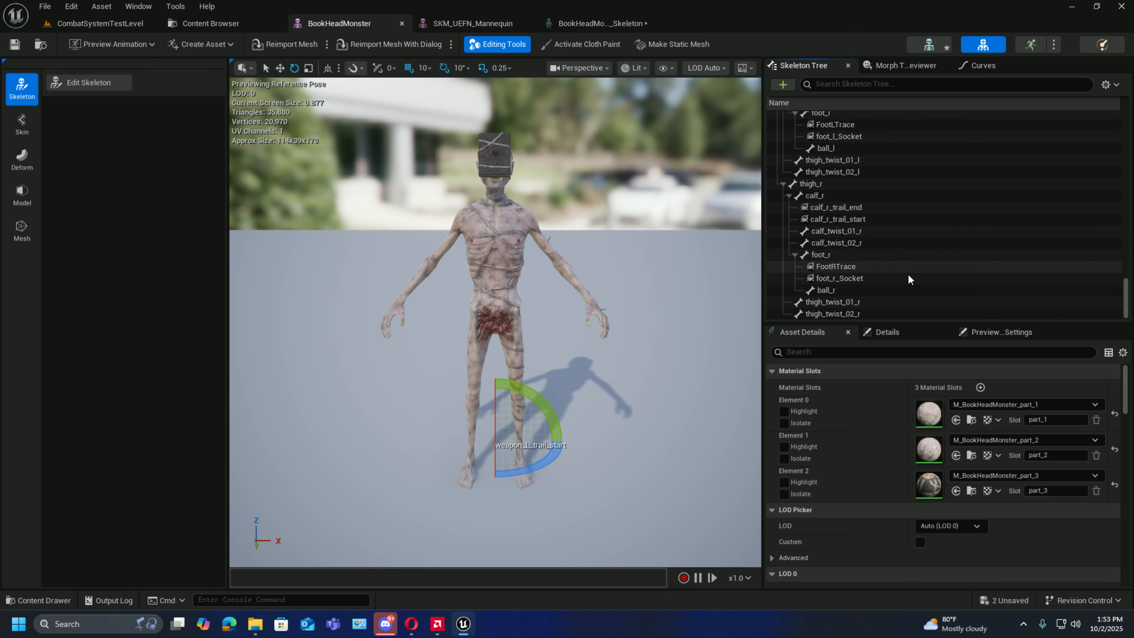
scroll(907, 277, up, 8)
scroll(907, 277, up, 8)
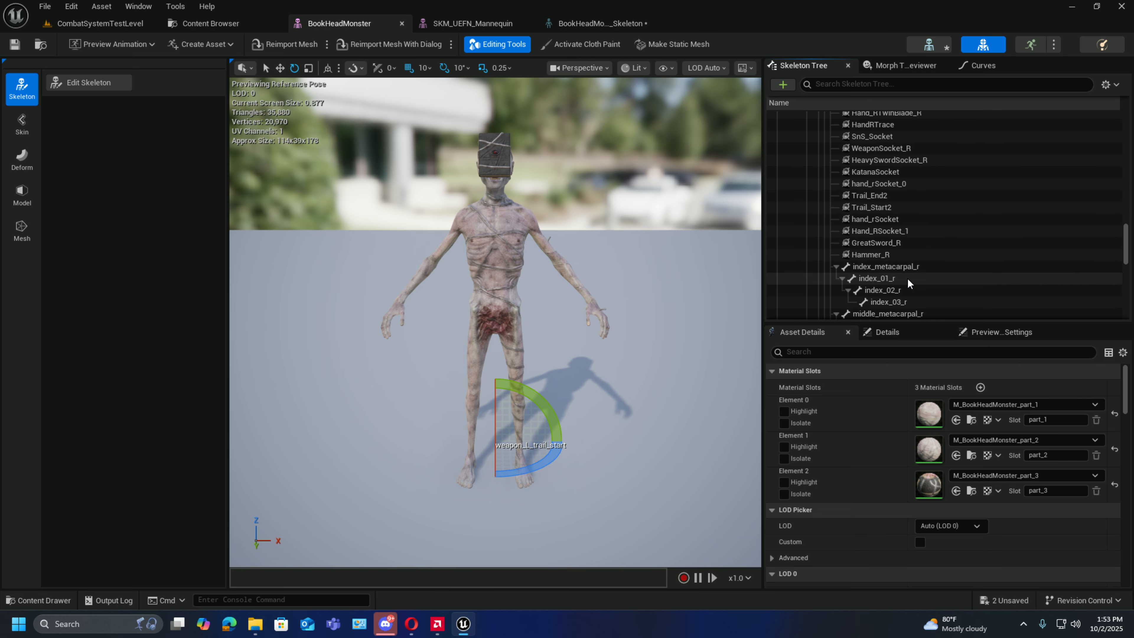
click(918, 219)
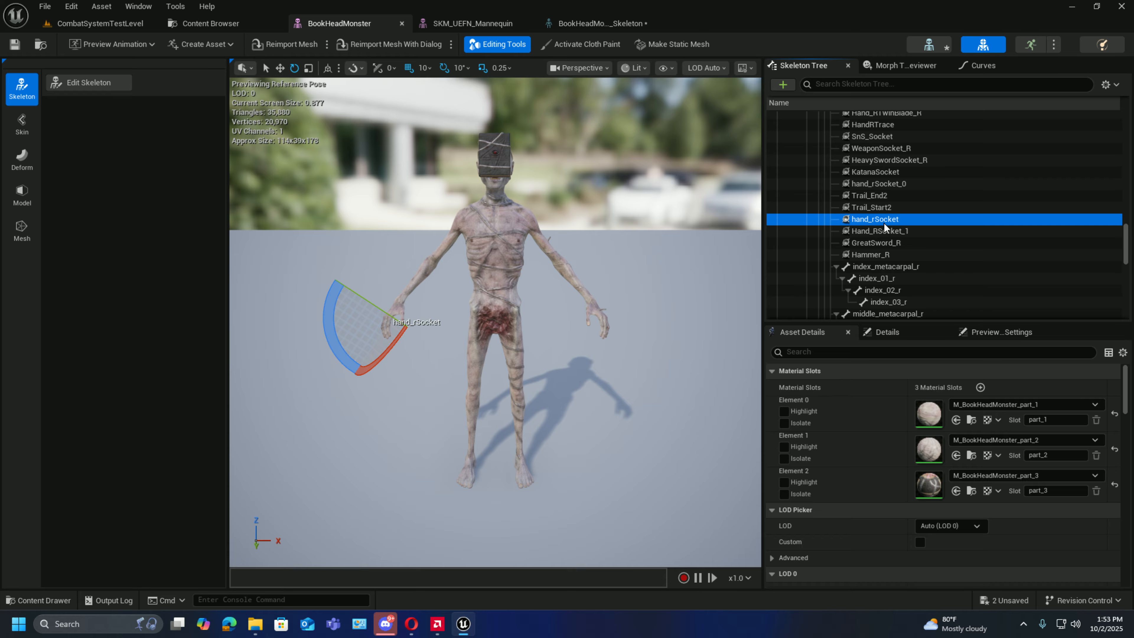
key(ctrl+z)
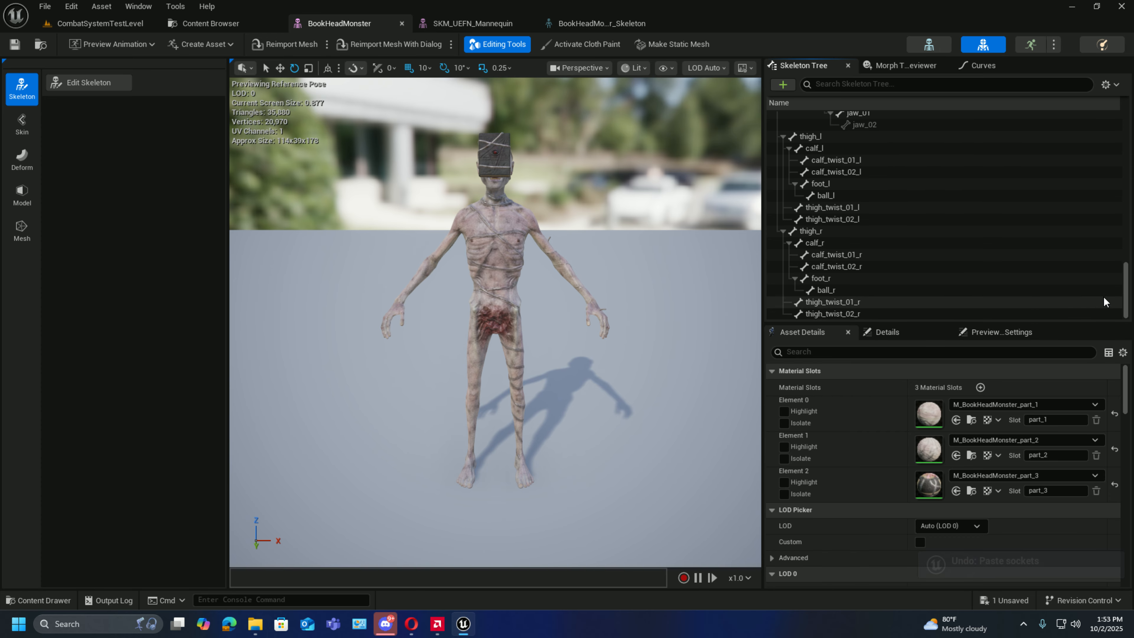
- Filter the SKM_UEFN_Mannequin skeleton tree for "weapo", select the weapon_l and weapon_r bones, and start Edit Skeleton
click(450, 28)
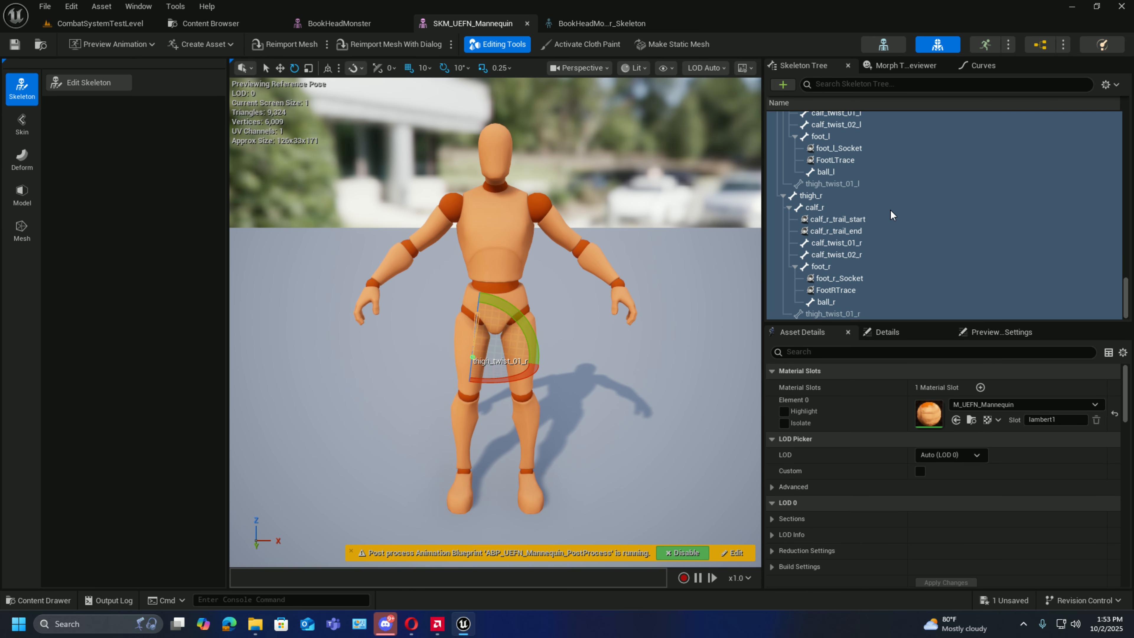
click(826, 88)
text(weapo)
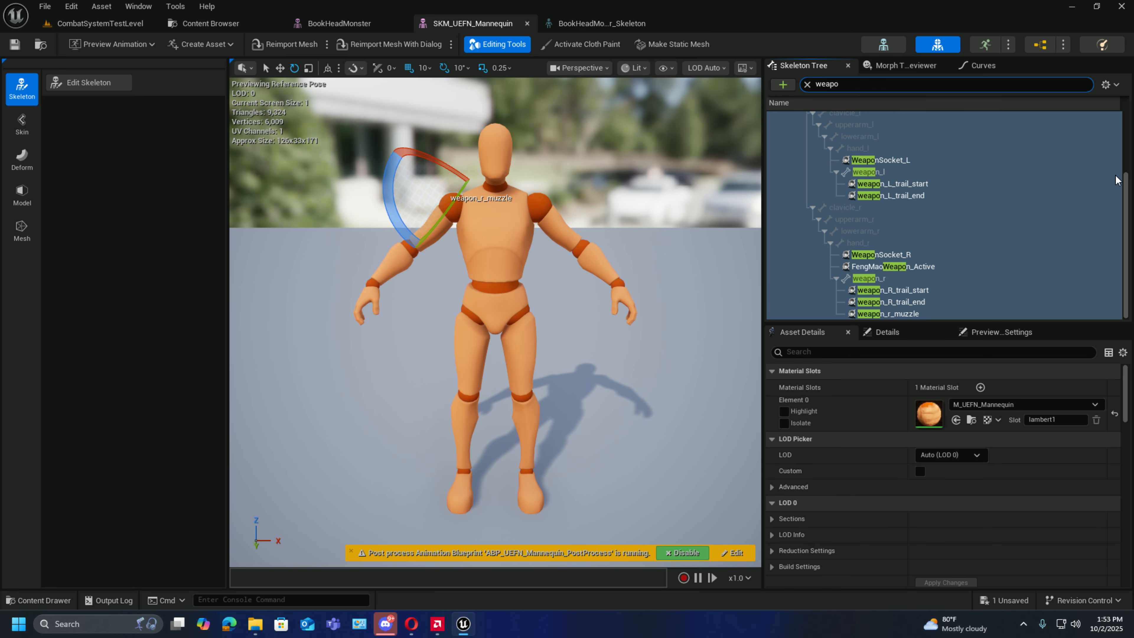
click(899, 176)
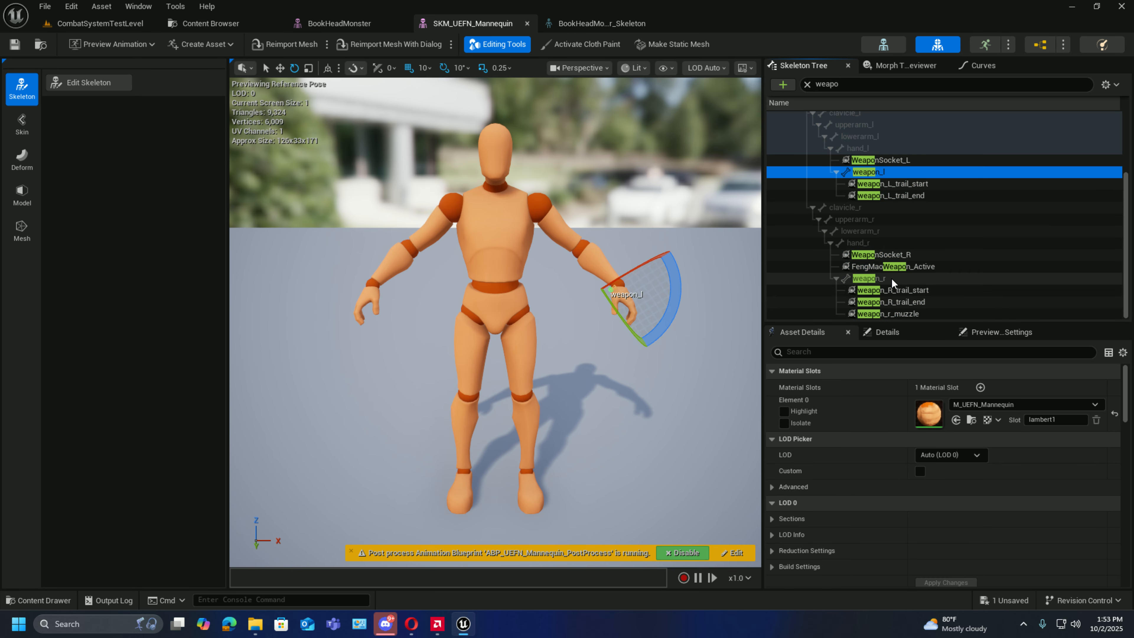
ctrl+click(892, 278)
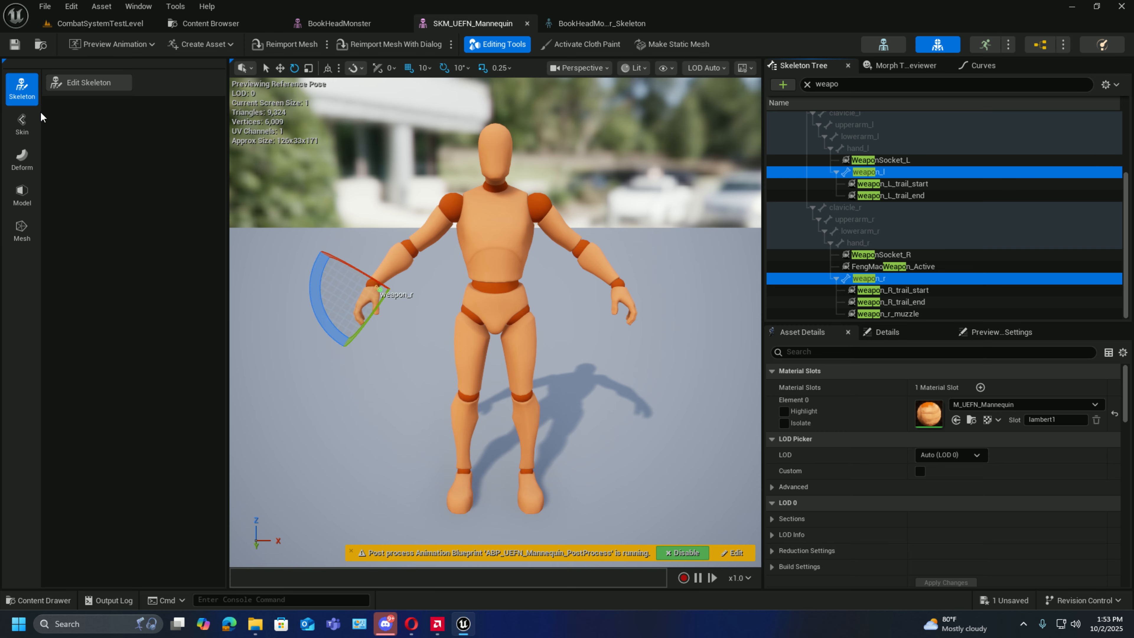
click(65, 88)
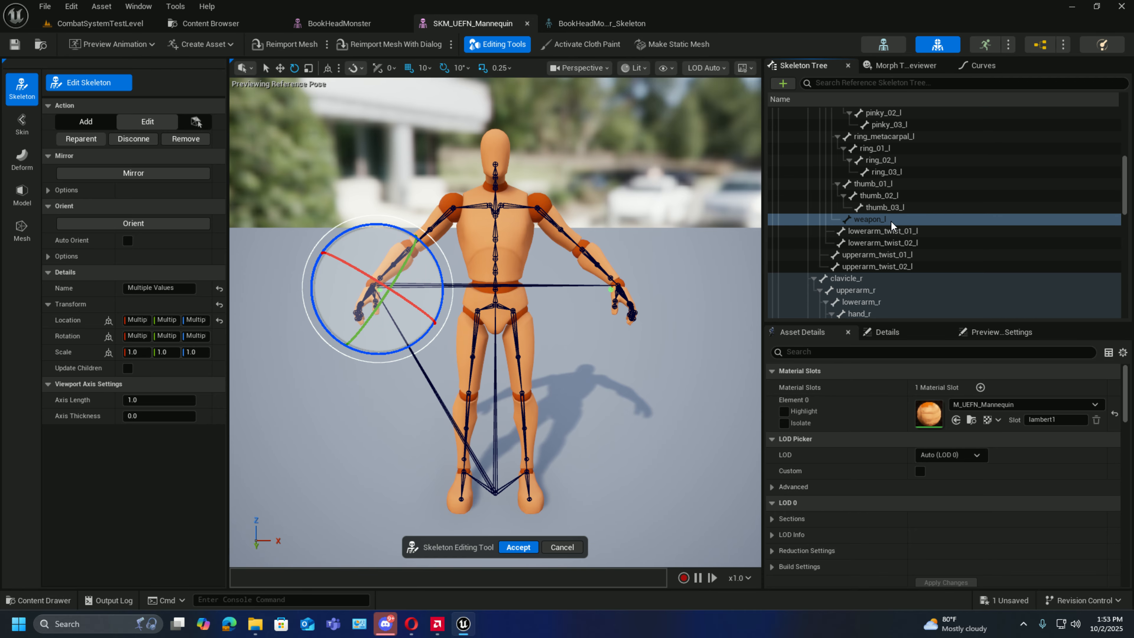
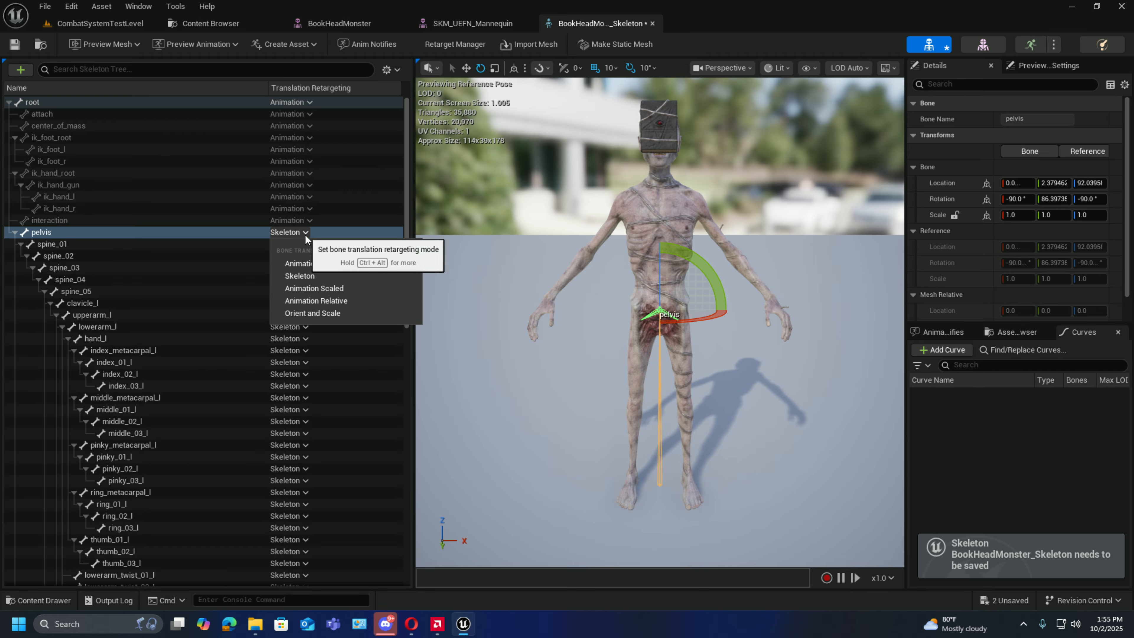
- Set the pelvis bone's translation retargeting to Animation Scaled, and save the BookHeadMonster skeleton and BP_AdvancedGameMode
click(336, 292)
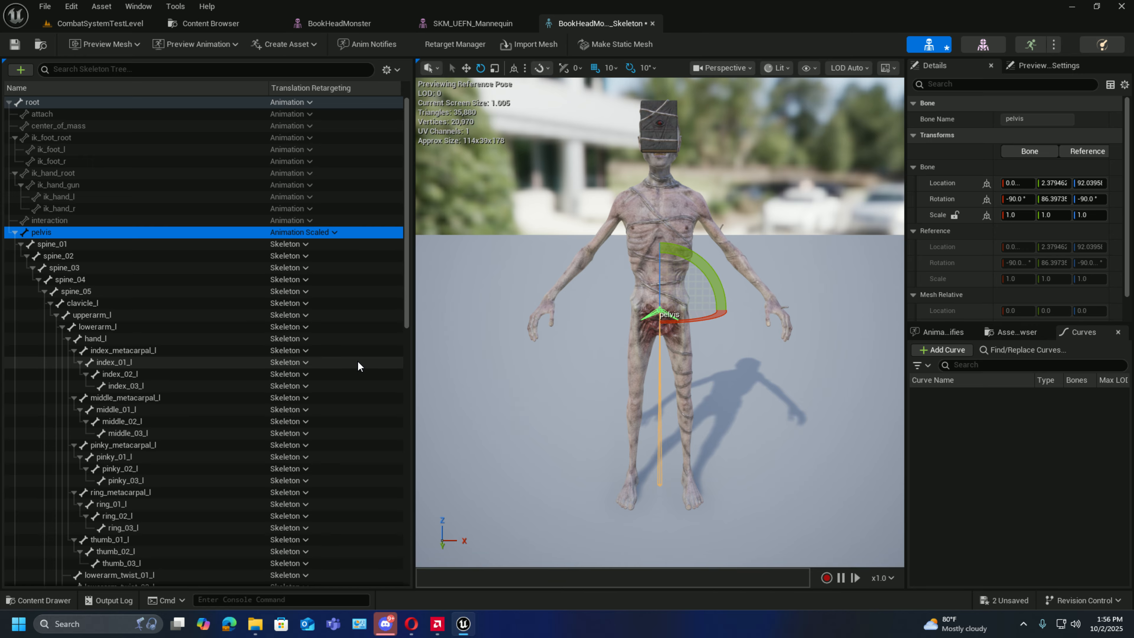
click(15, 43)
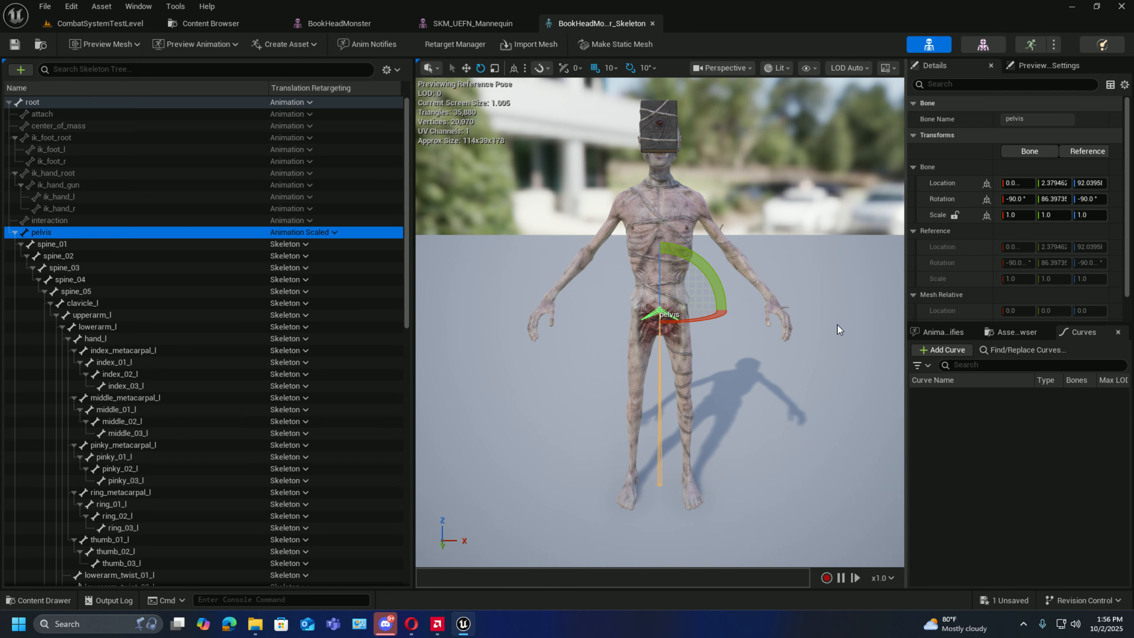
click(1007, 600)
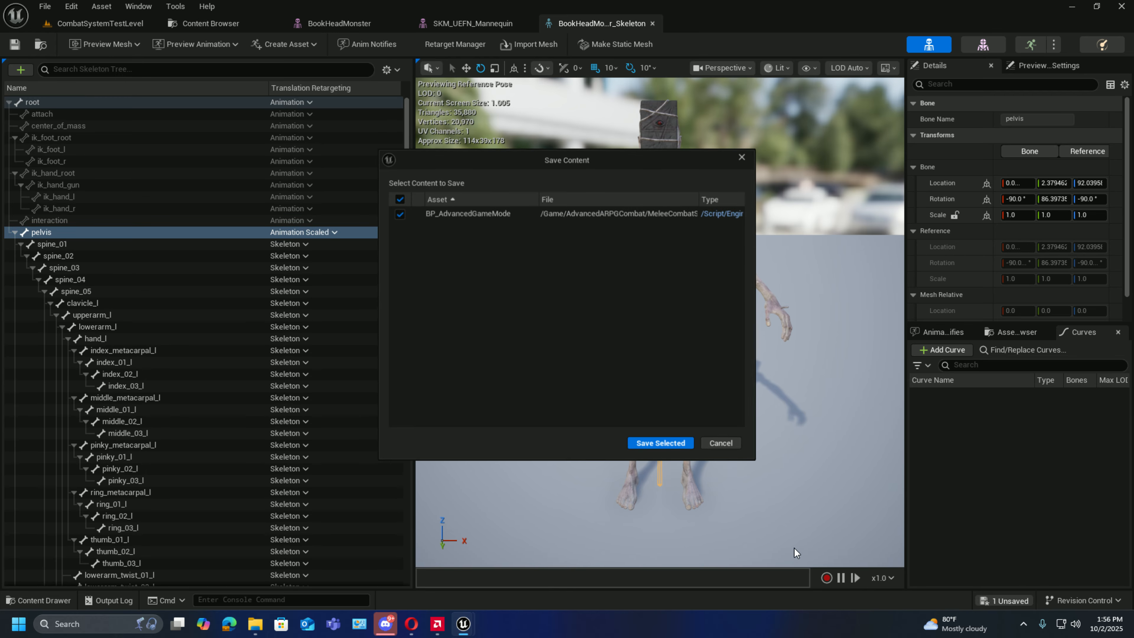
click(665, 444)
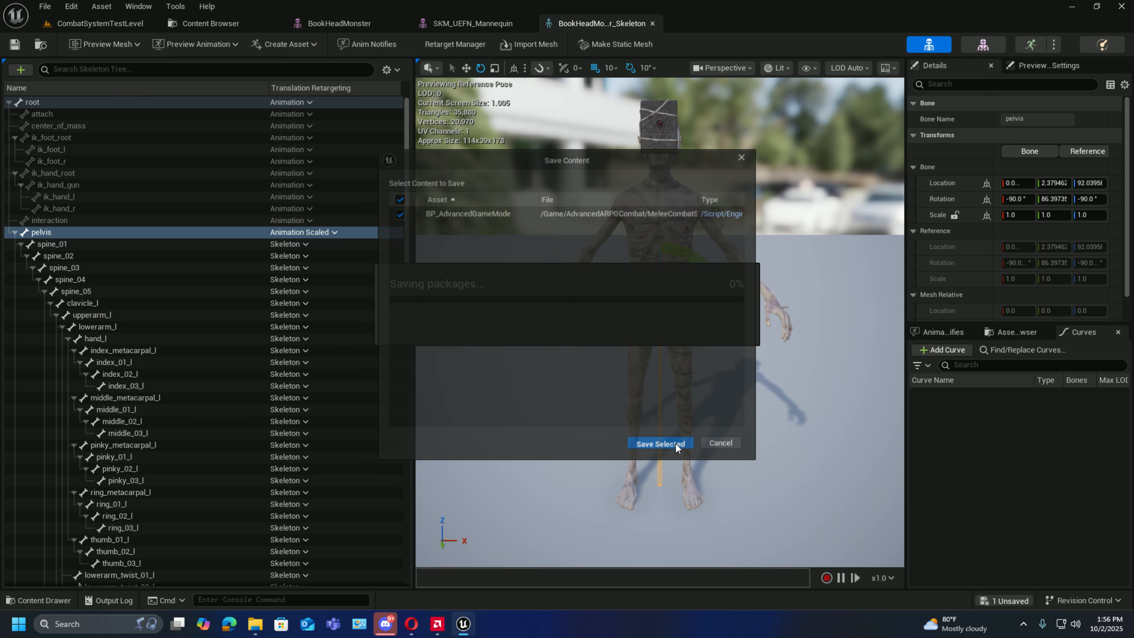
- Close the BookHeadMonster skeleton, SKM_UEFN_Mannequin and BookHeadMonster asset editors
click(653, 23)
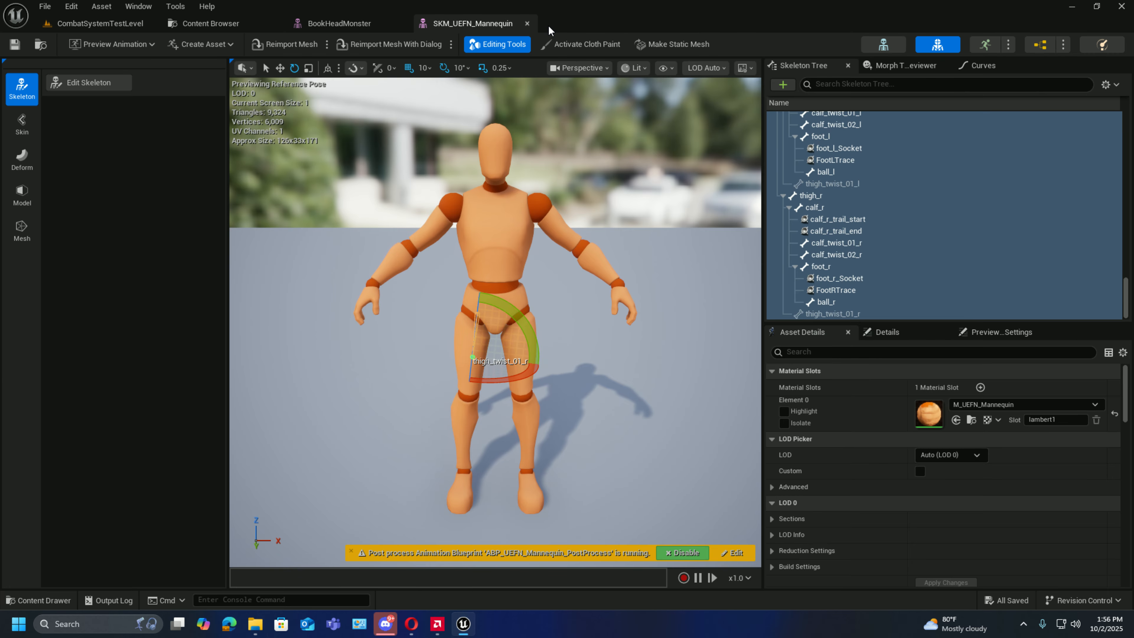
click(523, 25)
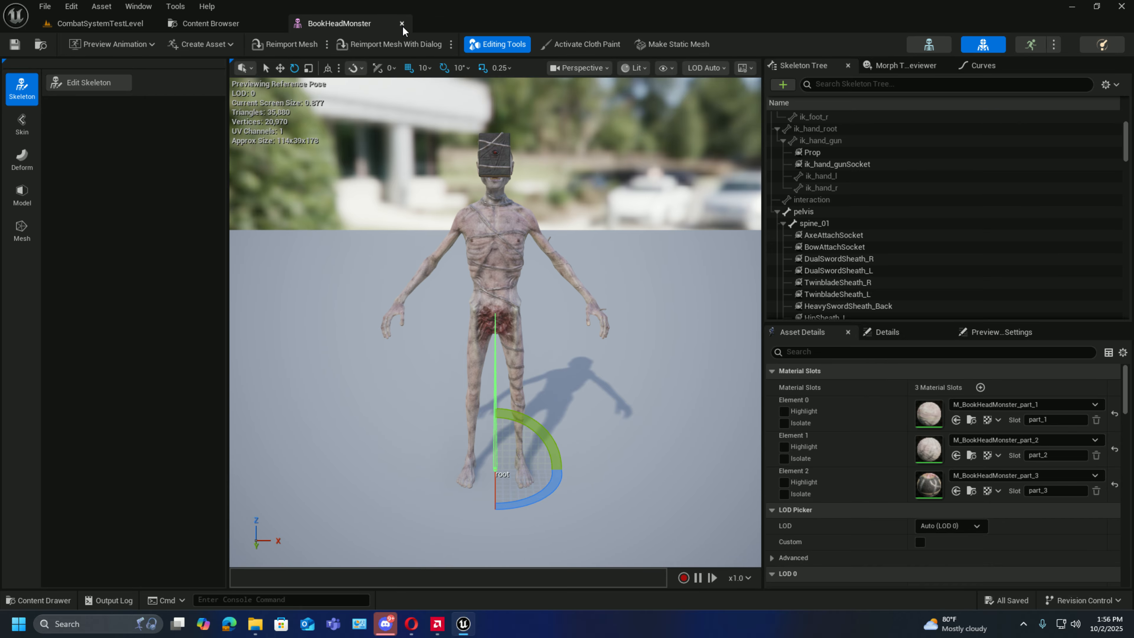
click(404, 24)
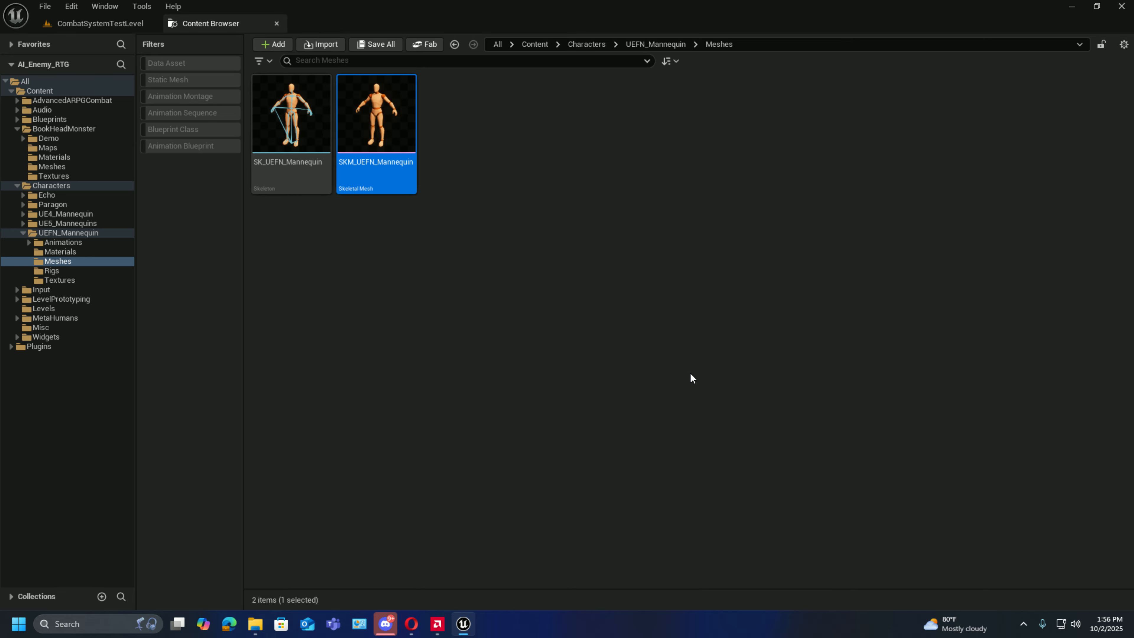
- Switch to File Explorer and open the SocketCopyPaste text file from the Arpg_UEFN plugin folder
click(254, 627)
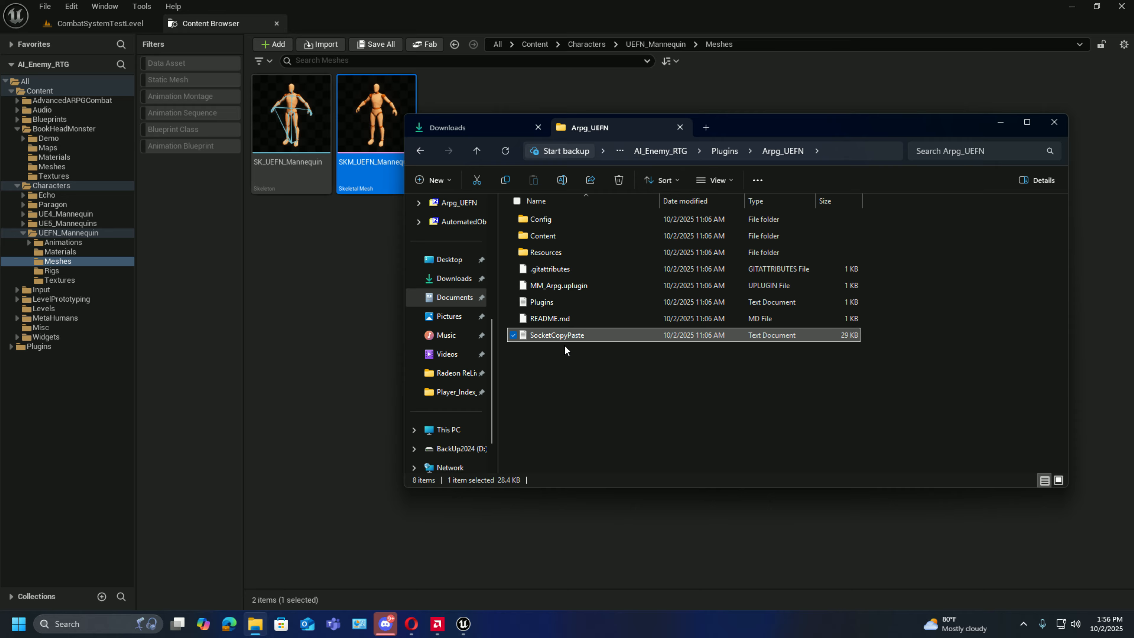
double_click(551, 332)
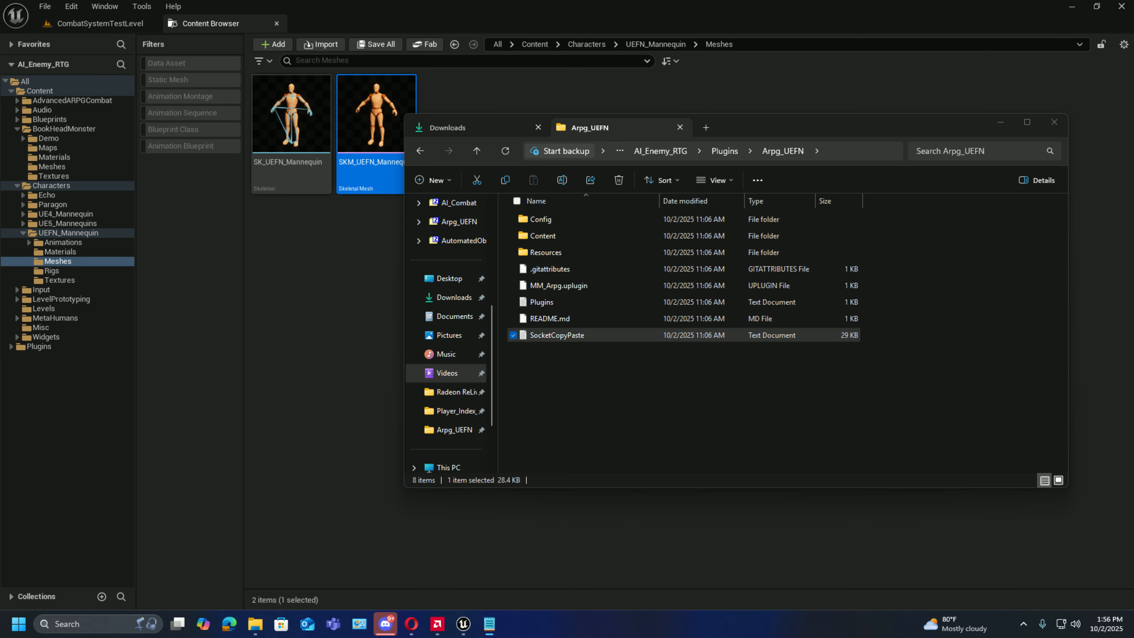
drag(1133, 171, 818, 141)
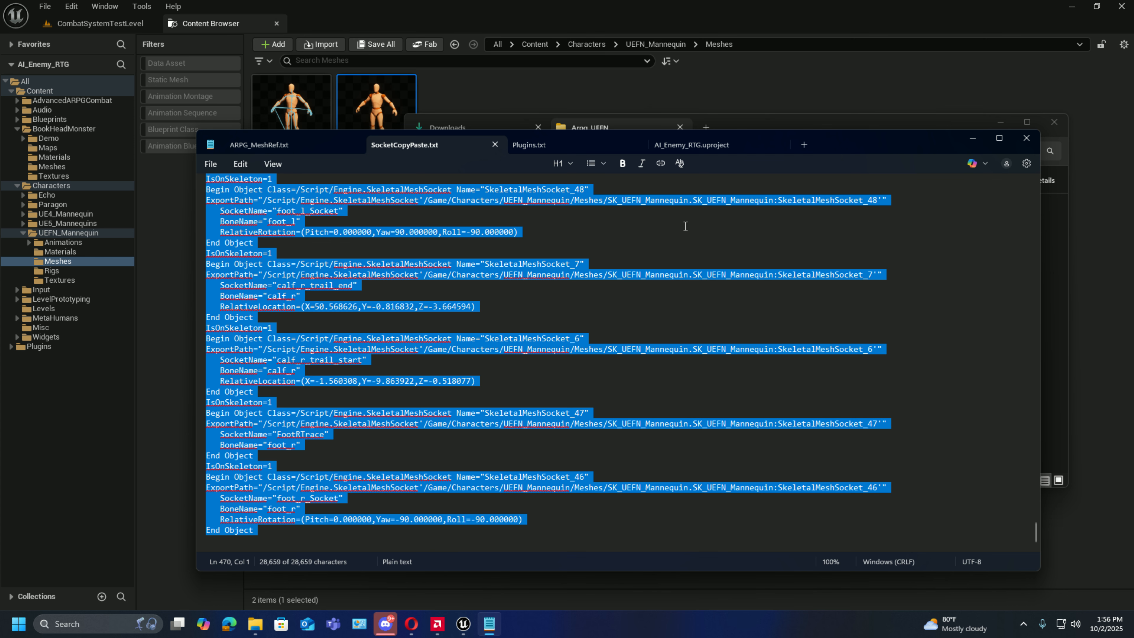
- Prefix the BP_BaseEnemy line in ARPG_MeshRef.txt with "Optinal-" and move the notes window out of the way
click(281, 147)
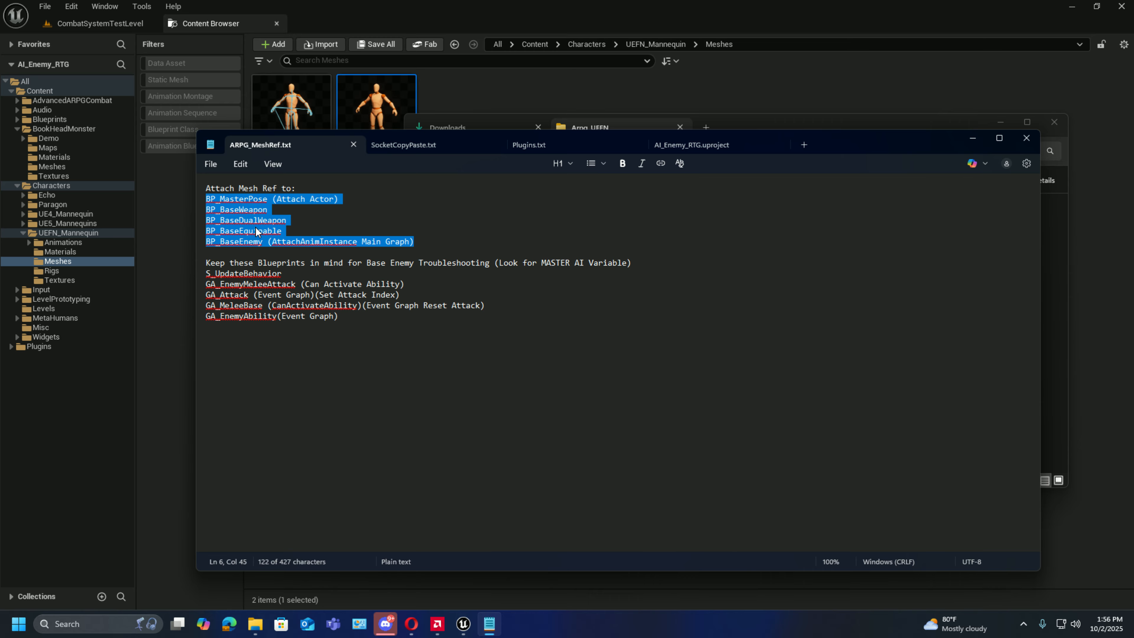
click(209, 241)
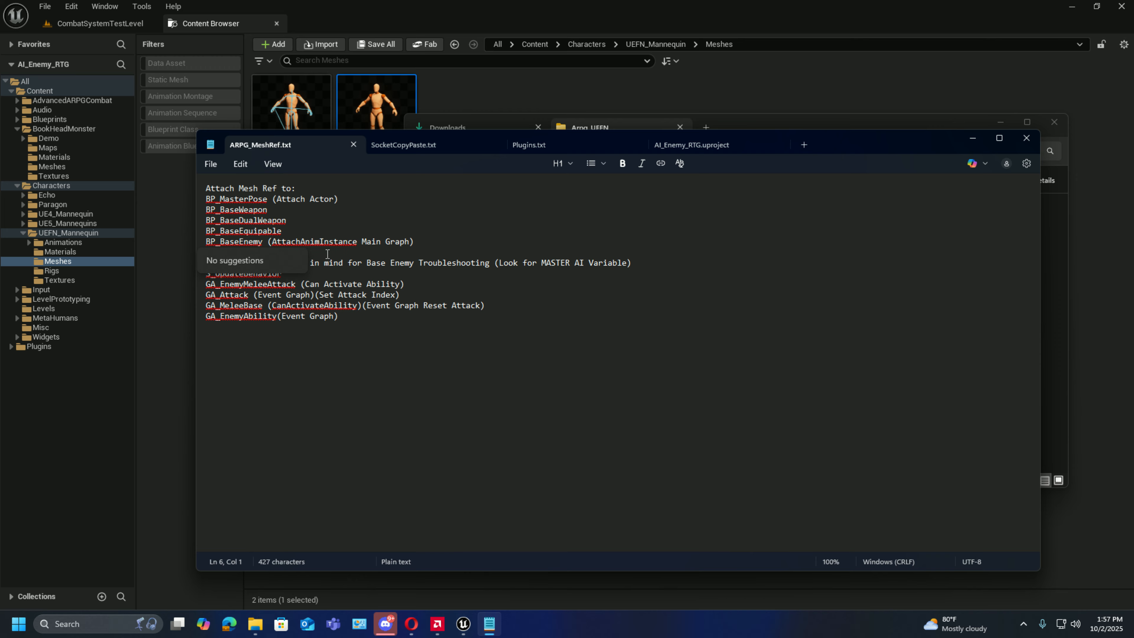
text(O)
text(ptinal)
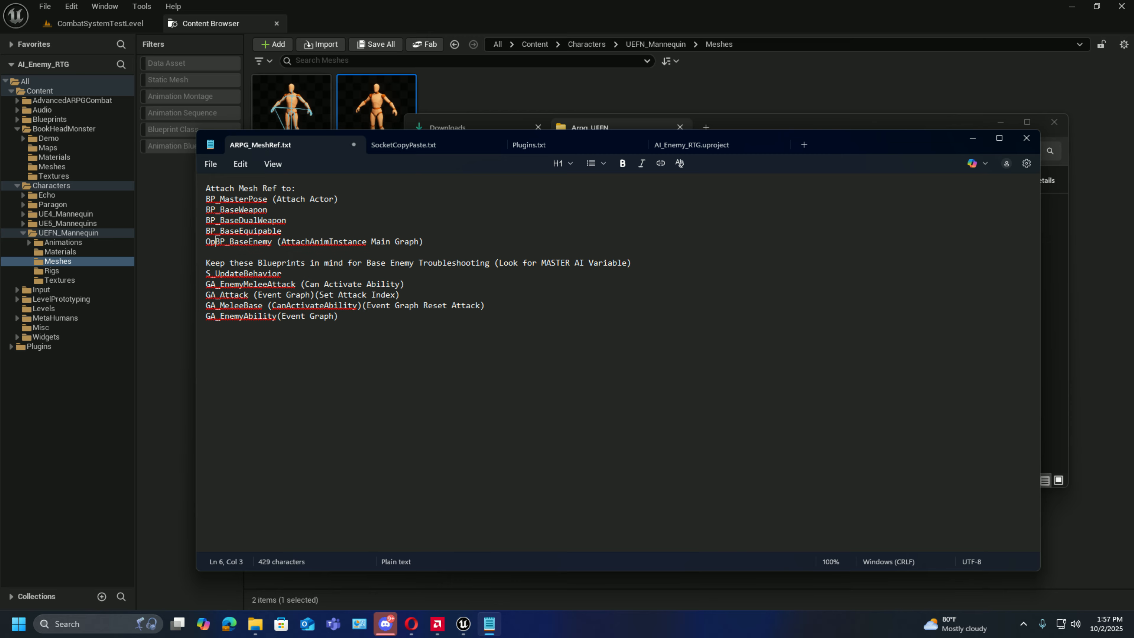
text(-)
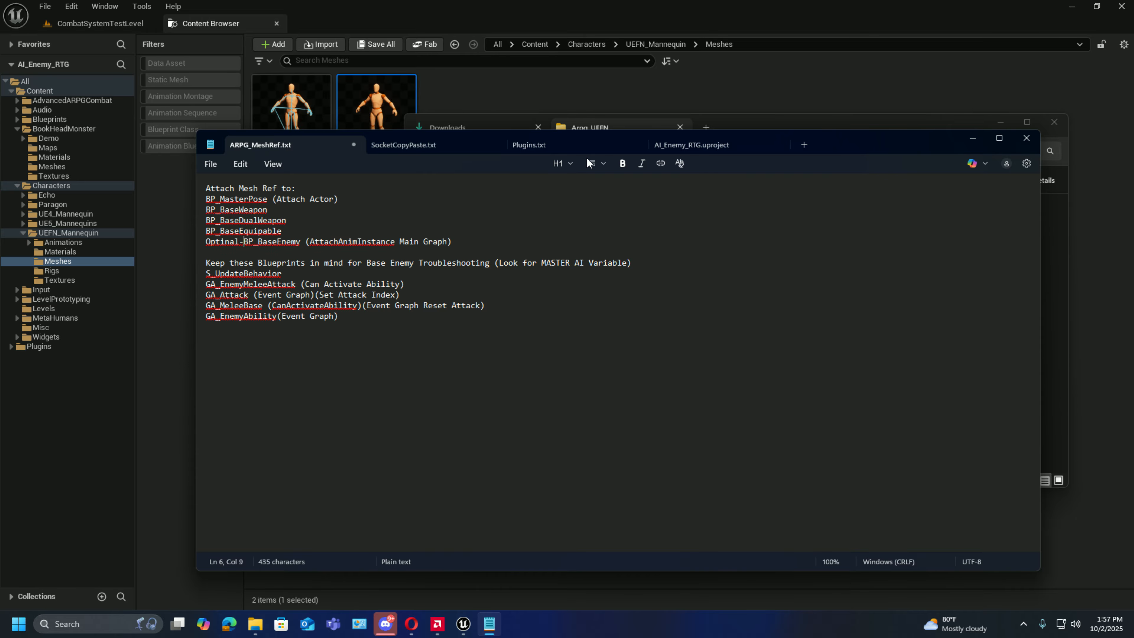
drag(845, 146, 1133, 210)
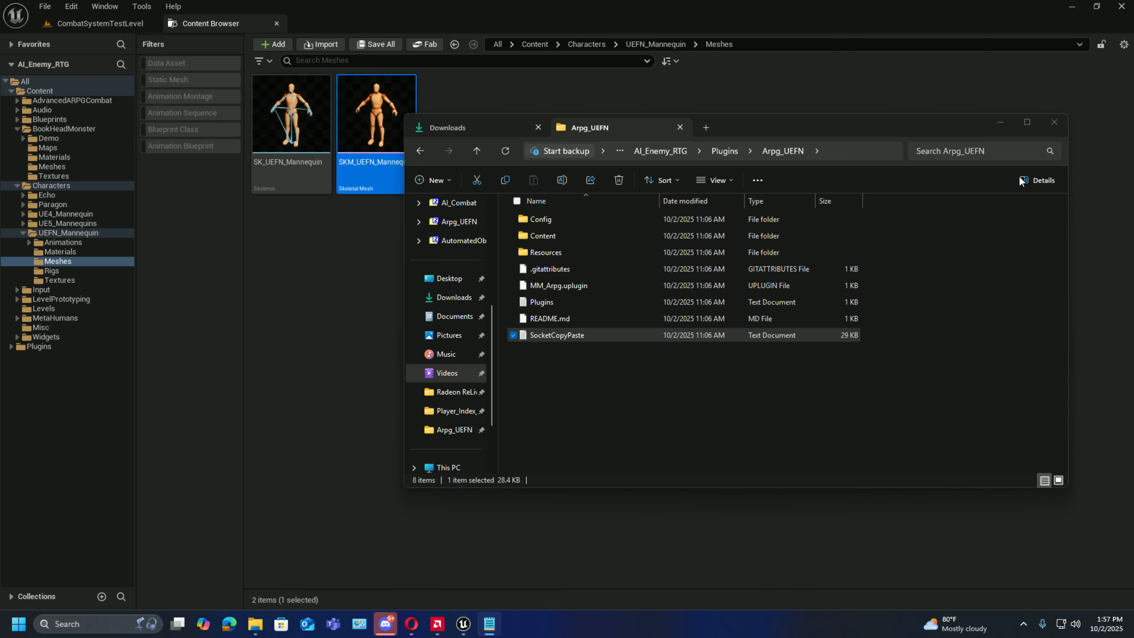
- Minimise File Explorer, search the AdvancedARPGCombat folder for "masterpose" and select the BP_MasterPose blueprint
click(1000, 122)
click(72, 100)
click(347, 61)
text(ma)
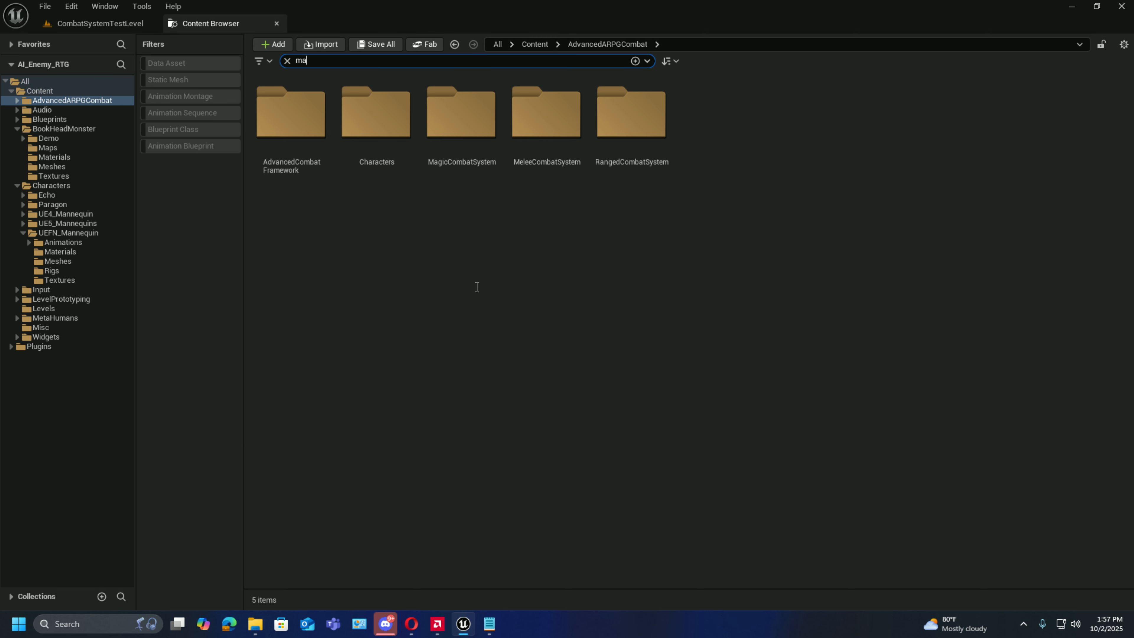
text(sterpose)
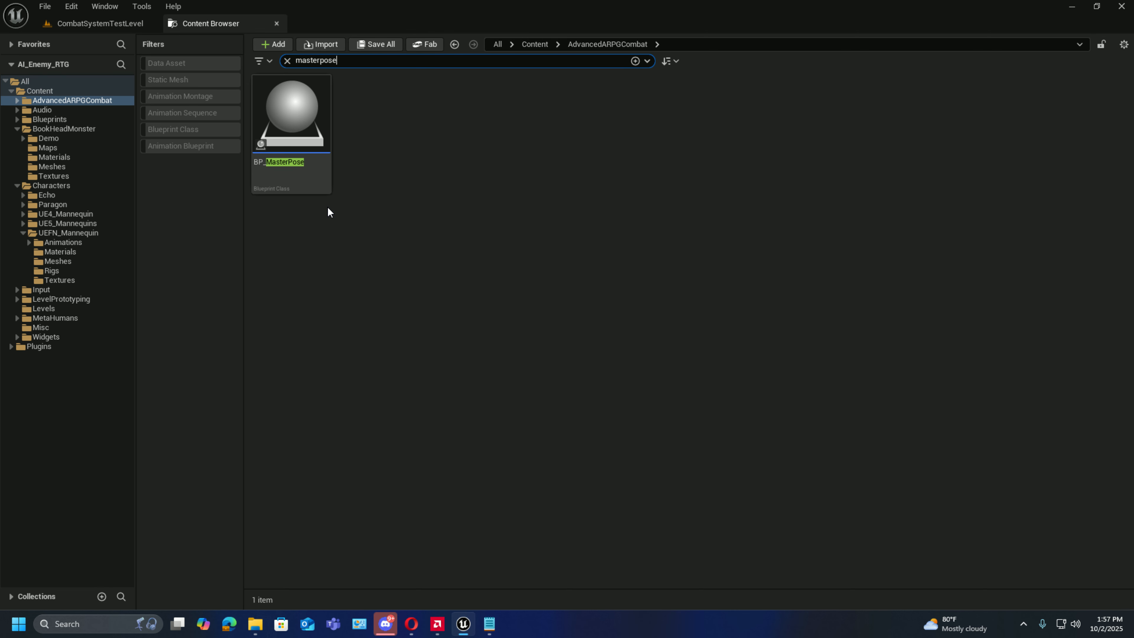
click(310, 175)
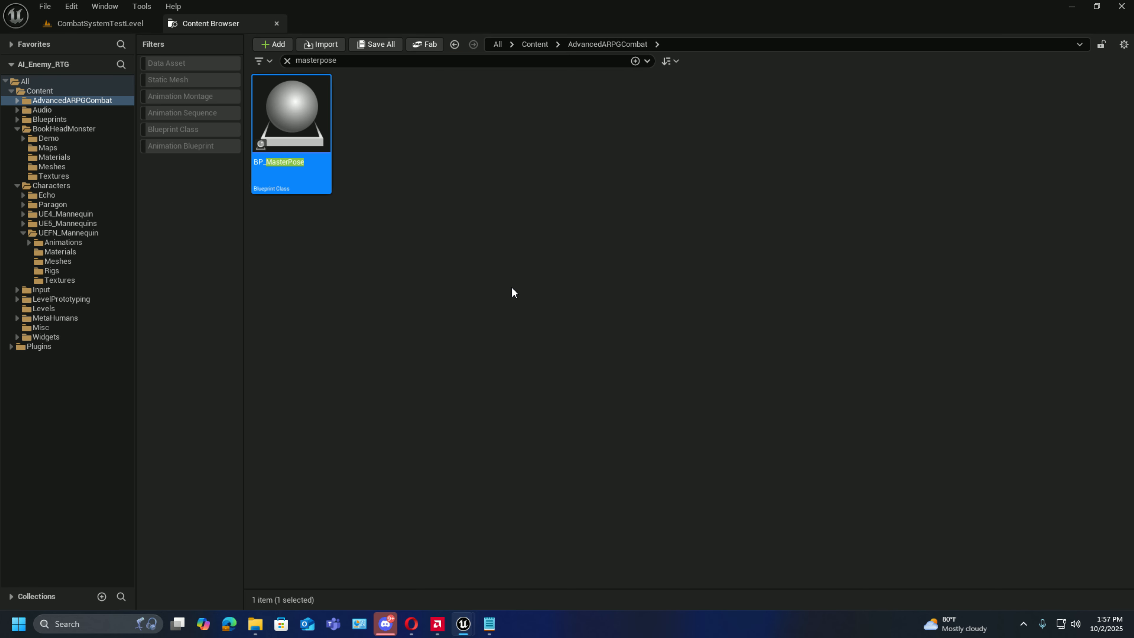
- Open BP_MasterPose as a docked tab and shift the Attach Actor function's entry nodes away from Attach Component To Component to free space
drag(1133, 205, 377, 32)
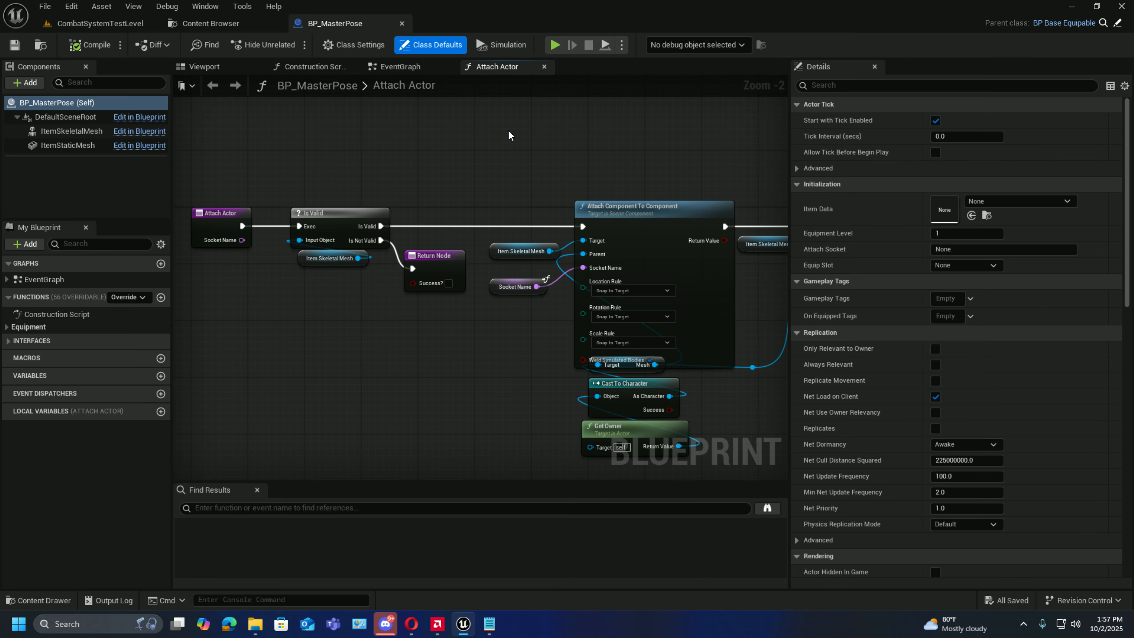
right_drag(529, 143, 597, 145)
drag(221, 162, 474, 322)
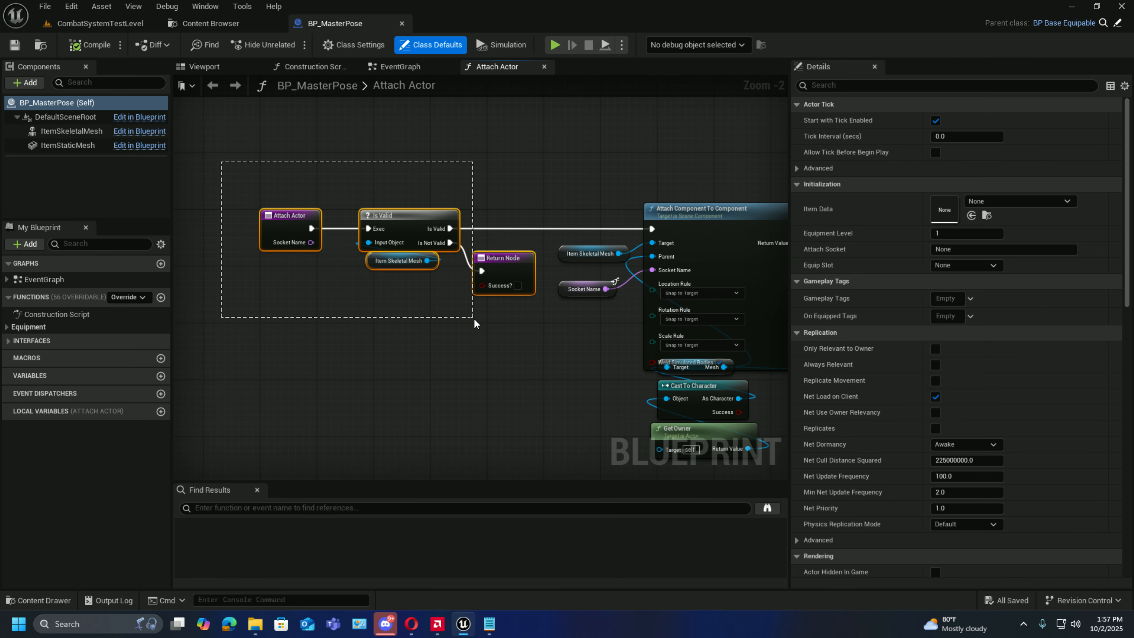
drag(510, 264, 318, 264)
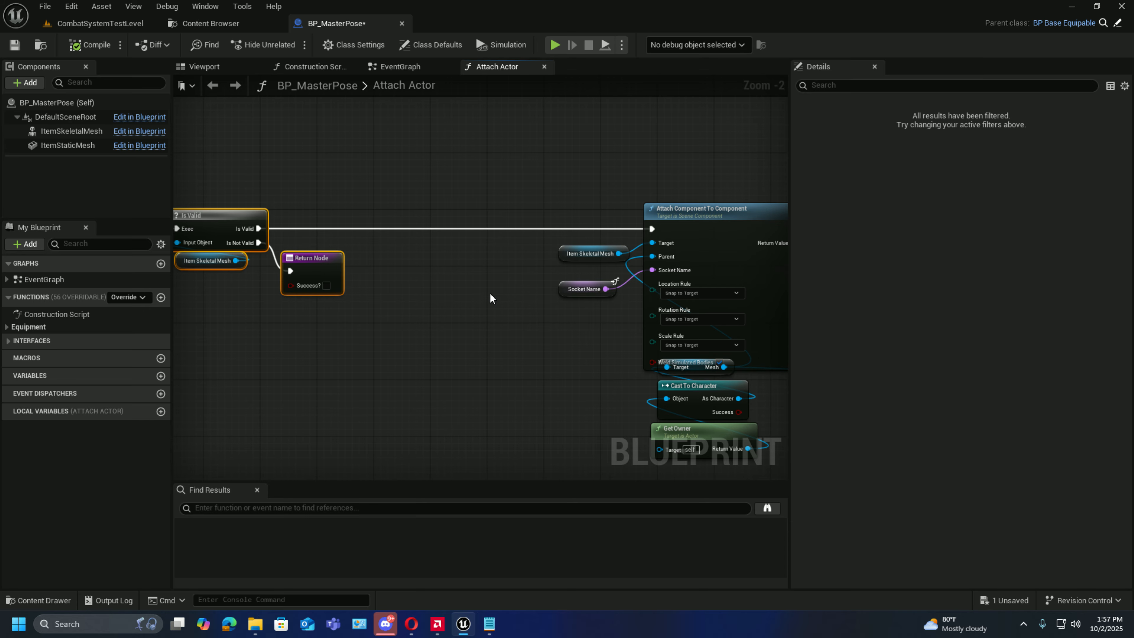
- Insert the BPI Get AI Skeletal Mesh message node Get Skeletal Mesh into the execution flow between Is Valid and Attach Component To Component
right_click(435, 273)
text(bpi)
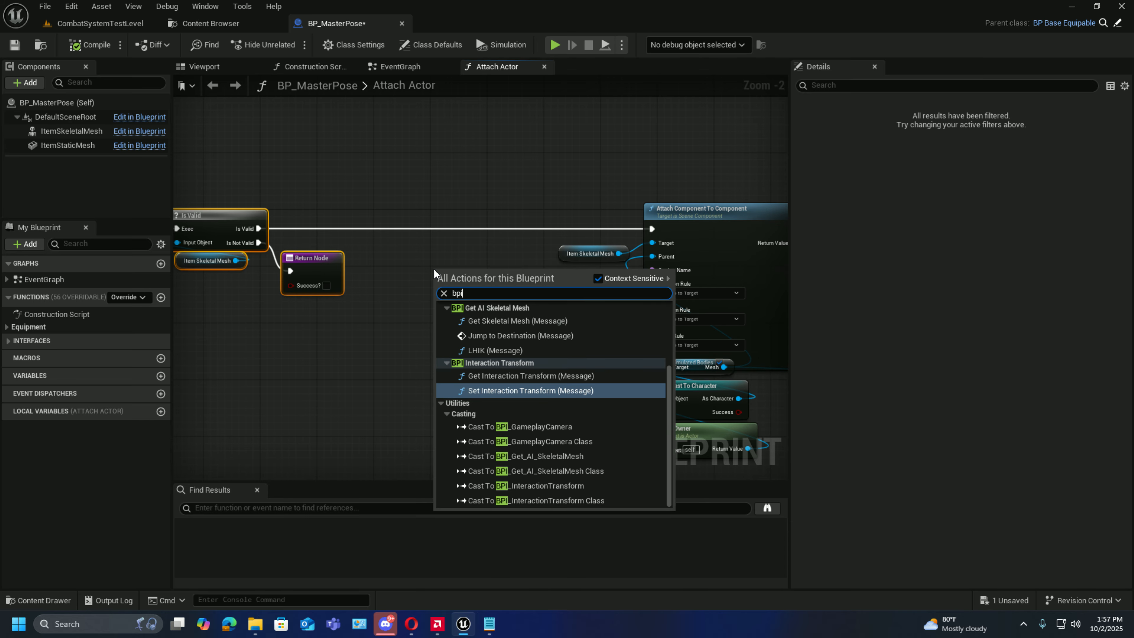
click(544, 318)
drag(467, 275, 445, 220)
drag(259, 228, 412, 228)
drag(504, 228, 651, 231)
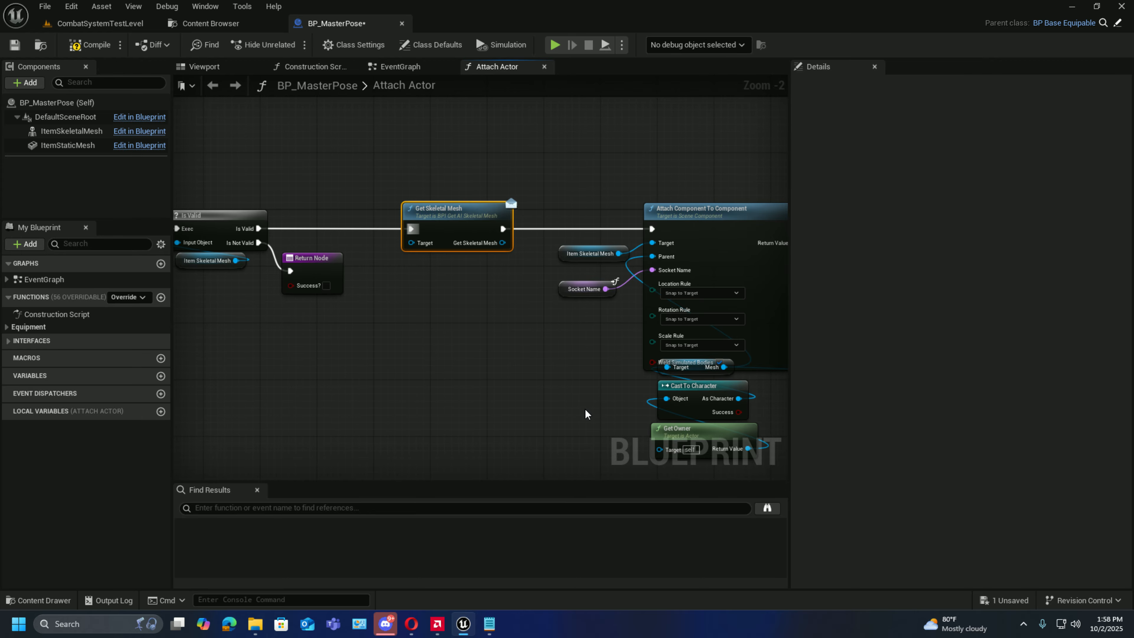
- Replace the cast character mesh with Get Skeletal Mesh's output at Parent and a new reroute point, and connect Get Owner to its Target
right_drag(585, 413, 503, 363)
drag(552, 387, 266, 345)
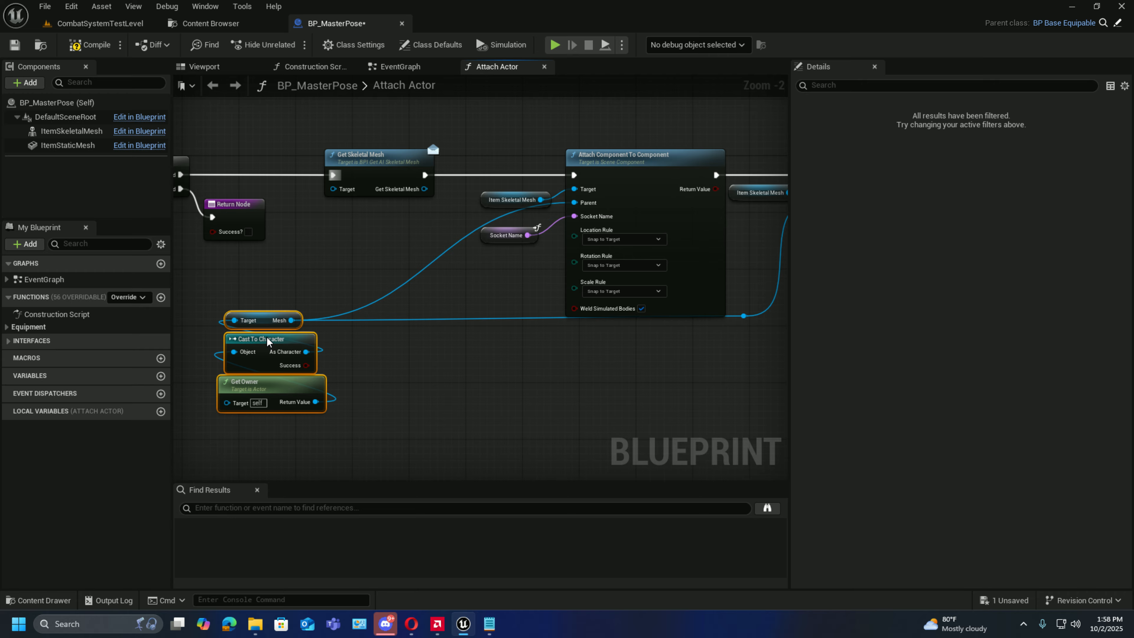
double_click(510, 317)
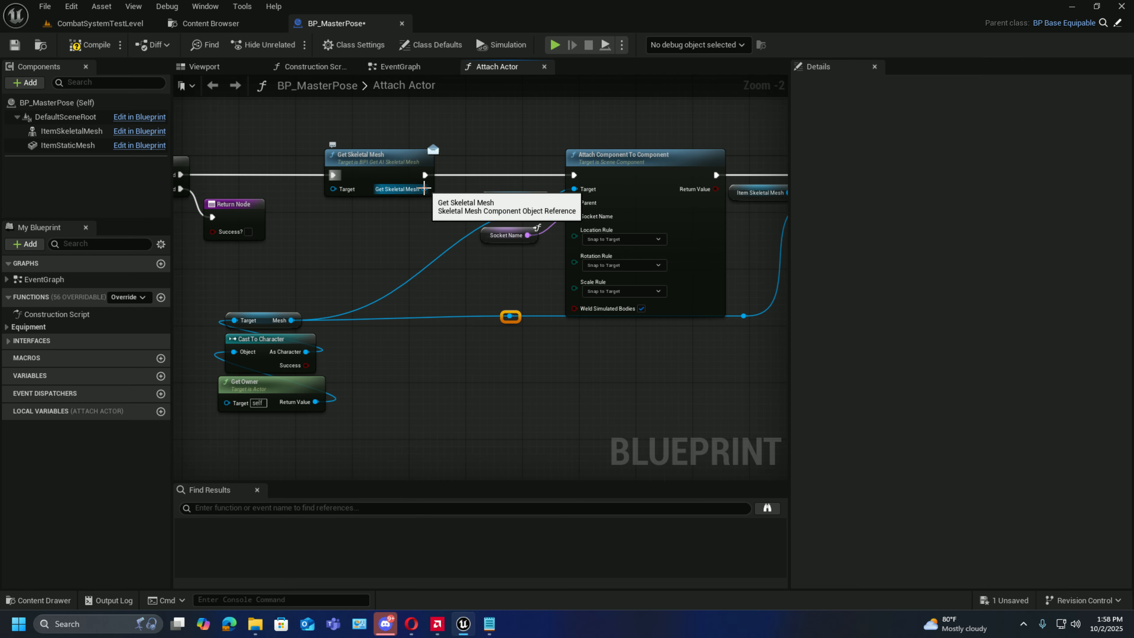
drag(425, 189, 510, 316)
drag(425, 189, 573, 203)
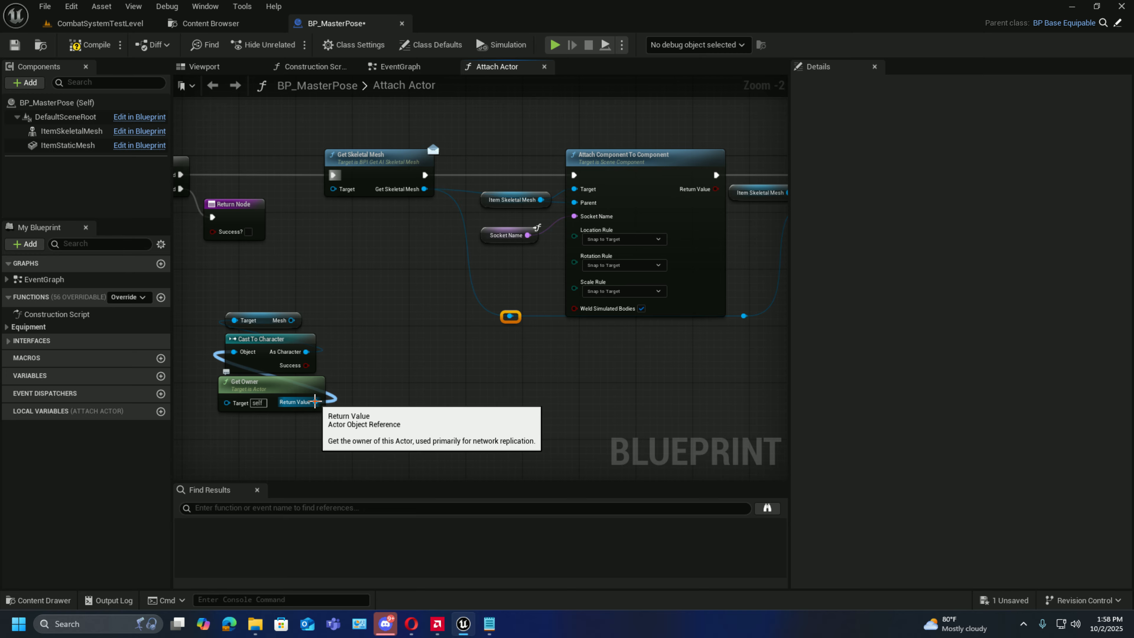
alt+click(316, 402)
drag(271, 389, 346, 279)
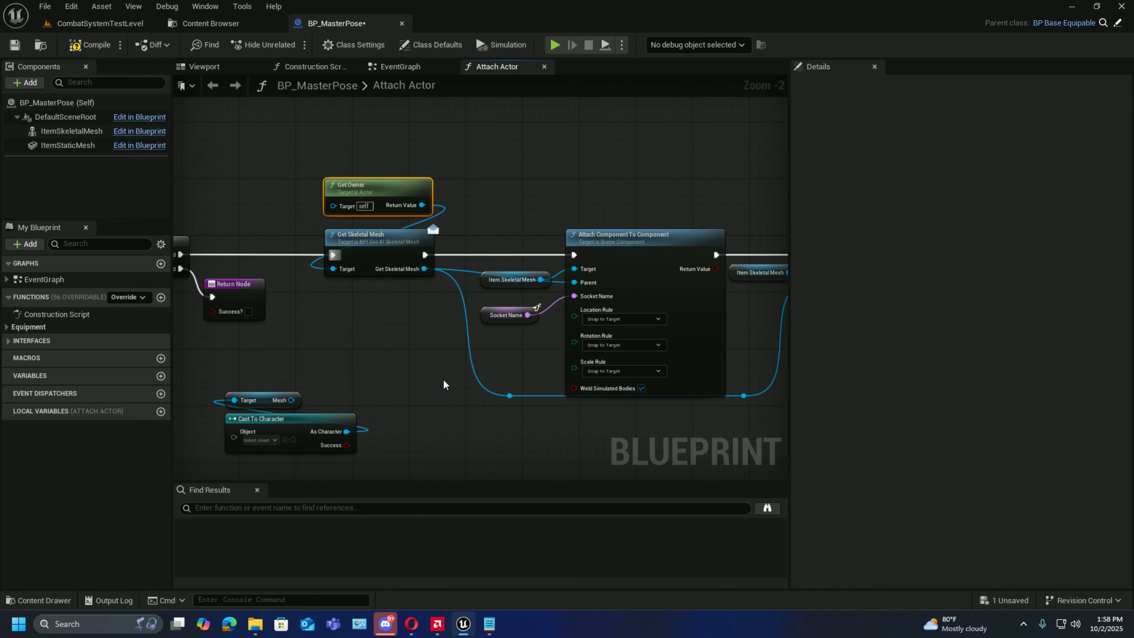
- Compile and save BP_MasterPose, and copy its Get Skeletal Mesh node for reuse
click(89, 44)
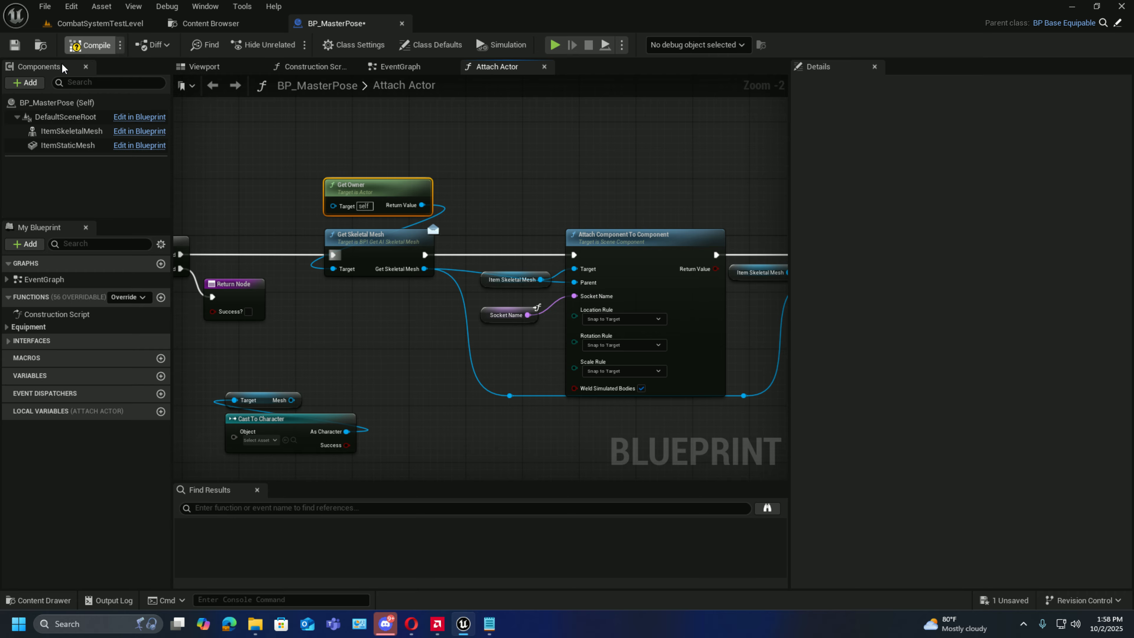
click(14, 45)
right_click(379, 247)
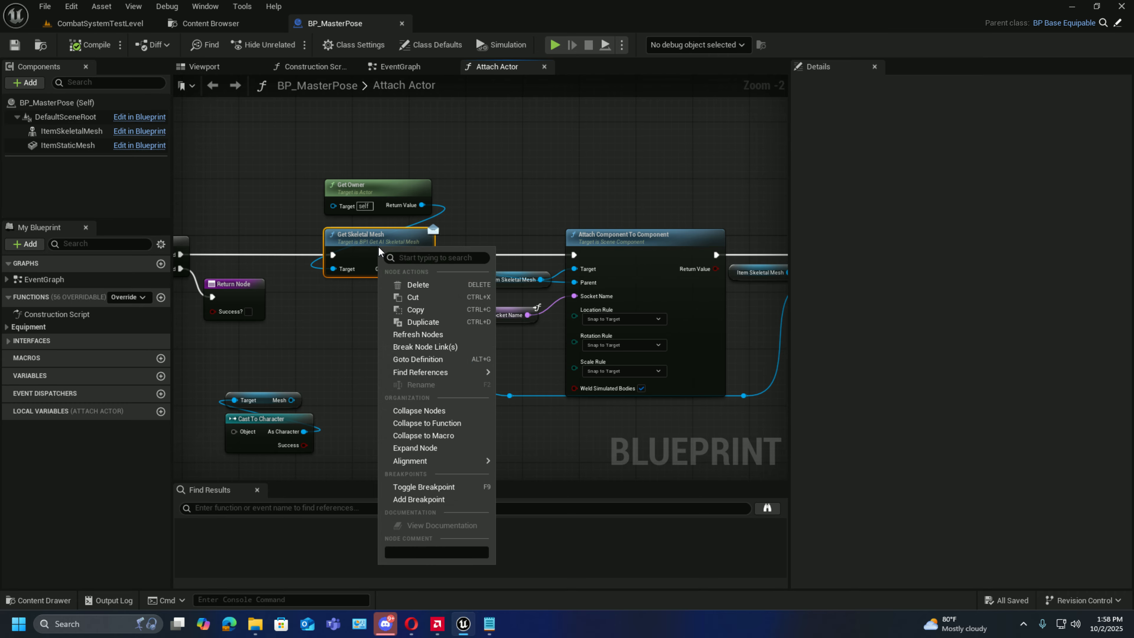
click(415, 309)
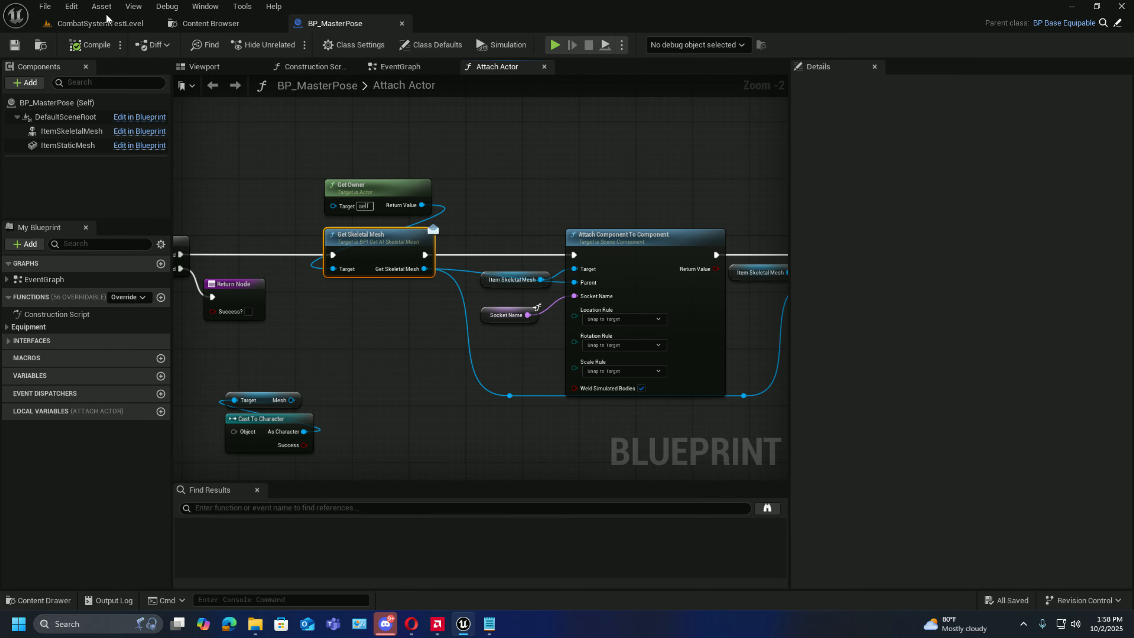
- Locate the level's GameMode Override asset, open BP_AdvancedGameMode to inspect its event graph, and close it
click(105, 28)
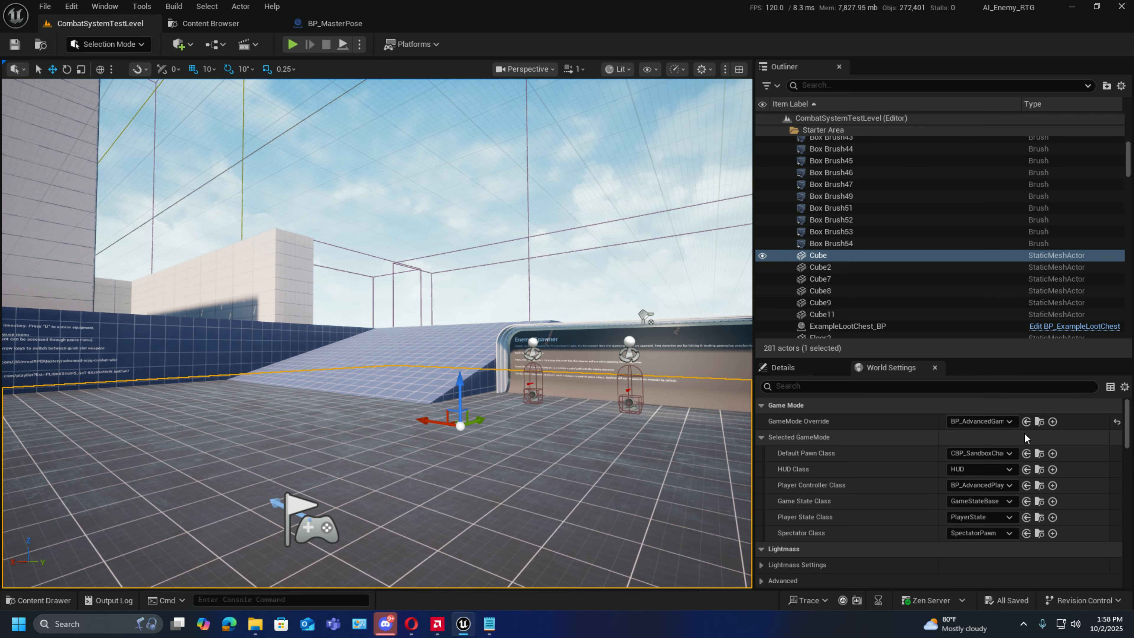
click(1039, 421)
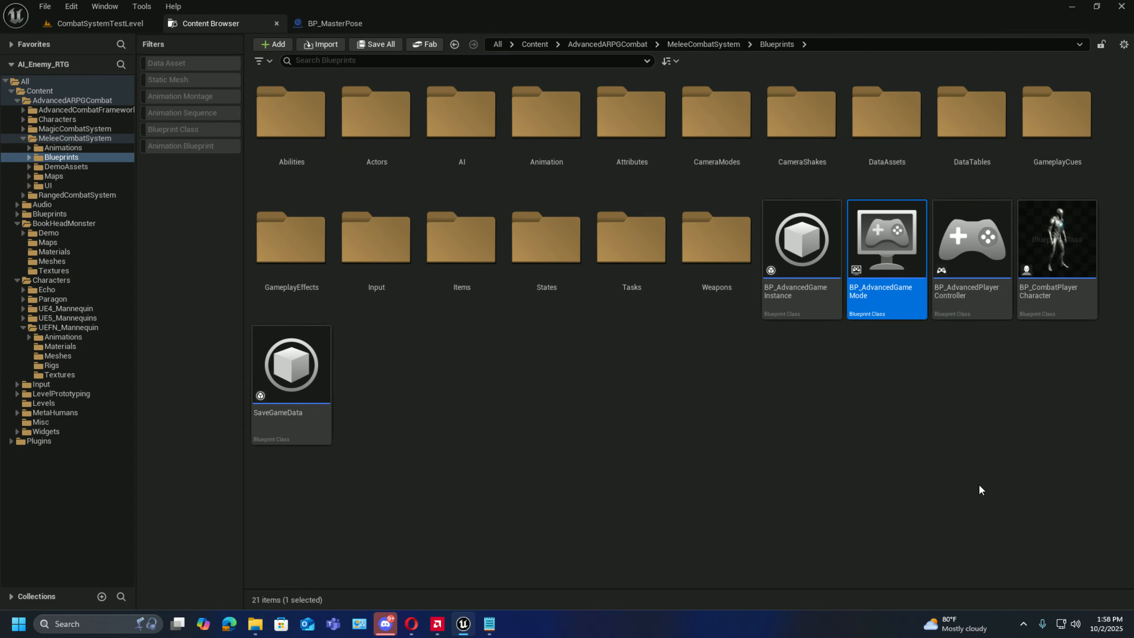
double_click(888, 312)
right_drag(334, 226, 427, 213)
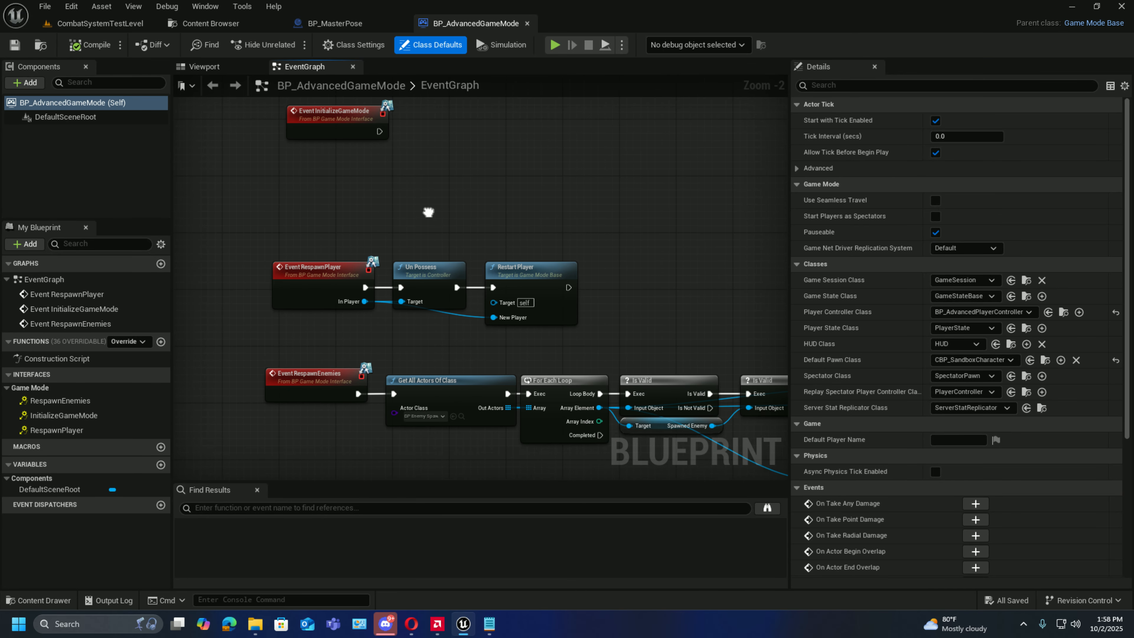
click(527, 24)
- Open BP_CombatPlayerCharacter from the MeleeCombatSystem Blueprints folder to look it over, and close it
click(213, 24)
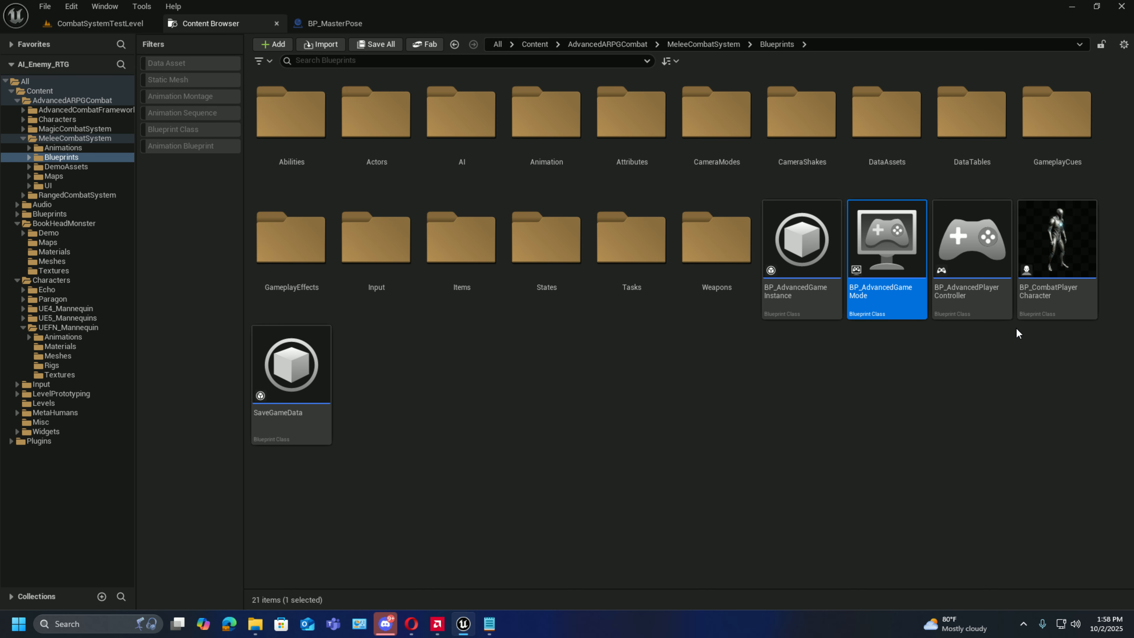
double_click(1049, 310)
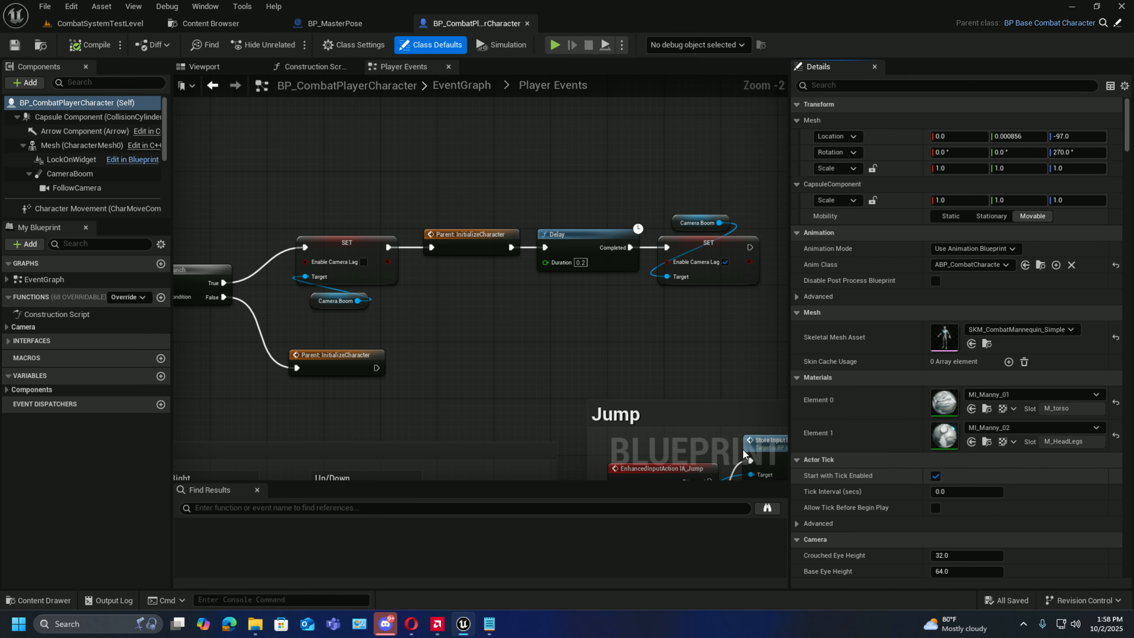
click(527, 23)
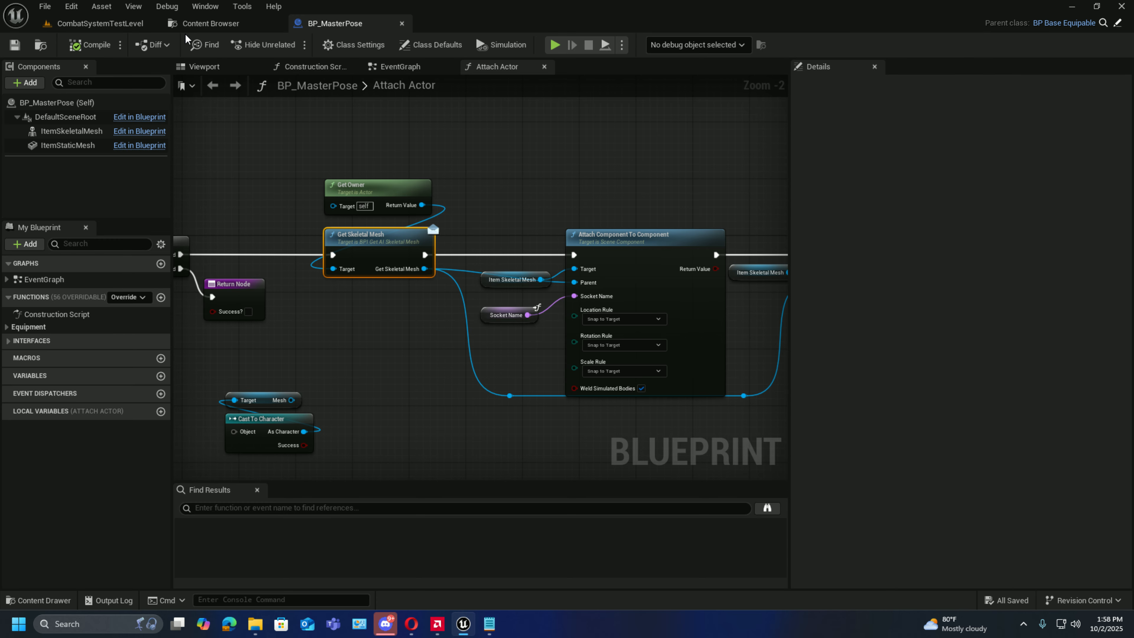
- Open the level's default pawn CBP_SandboxCharacter, check the implemented interfaces in its class settings, and close it
click(88, 28)
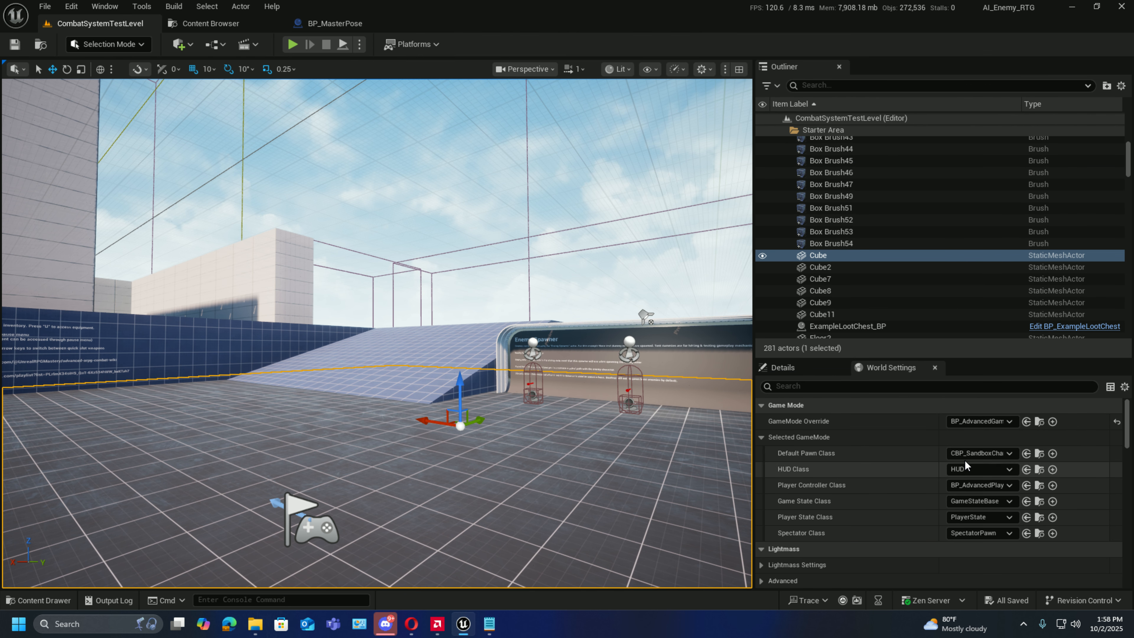
click(1035, 454)
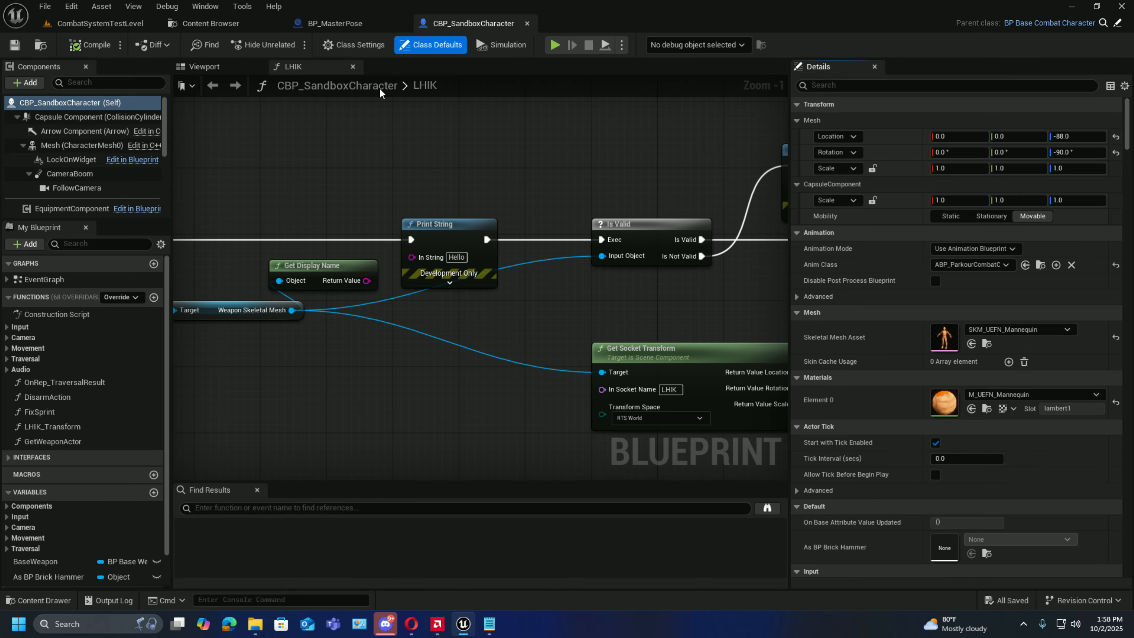
click(353, 44)
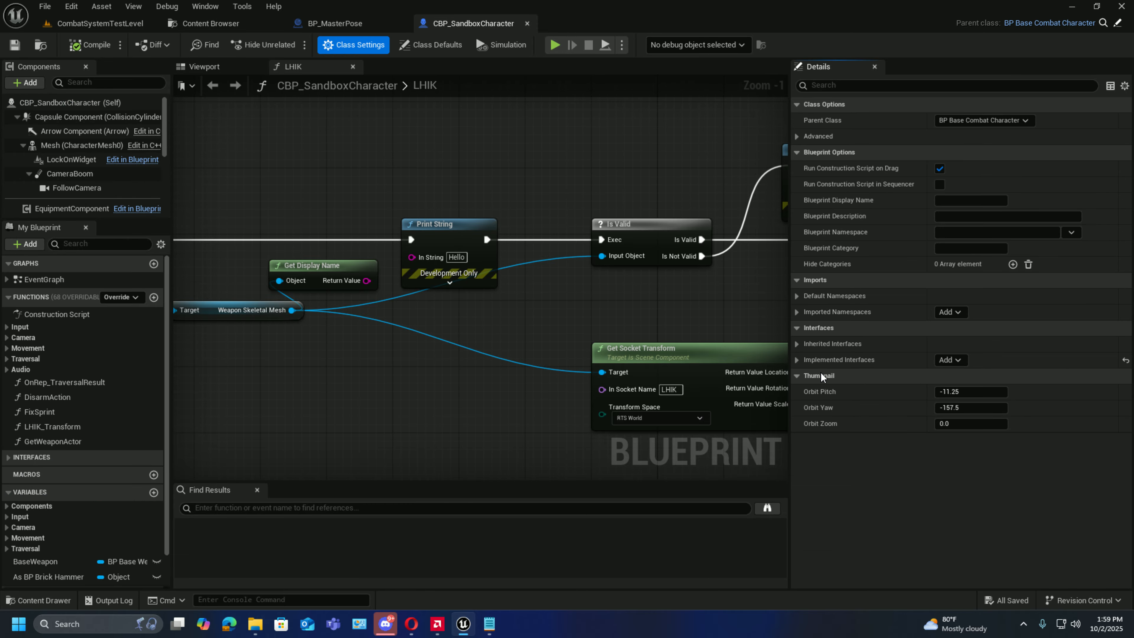
click(797, 360)
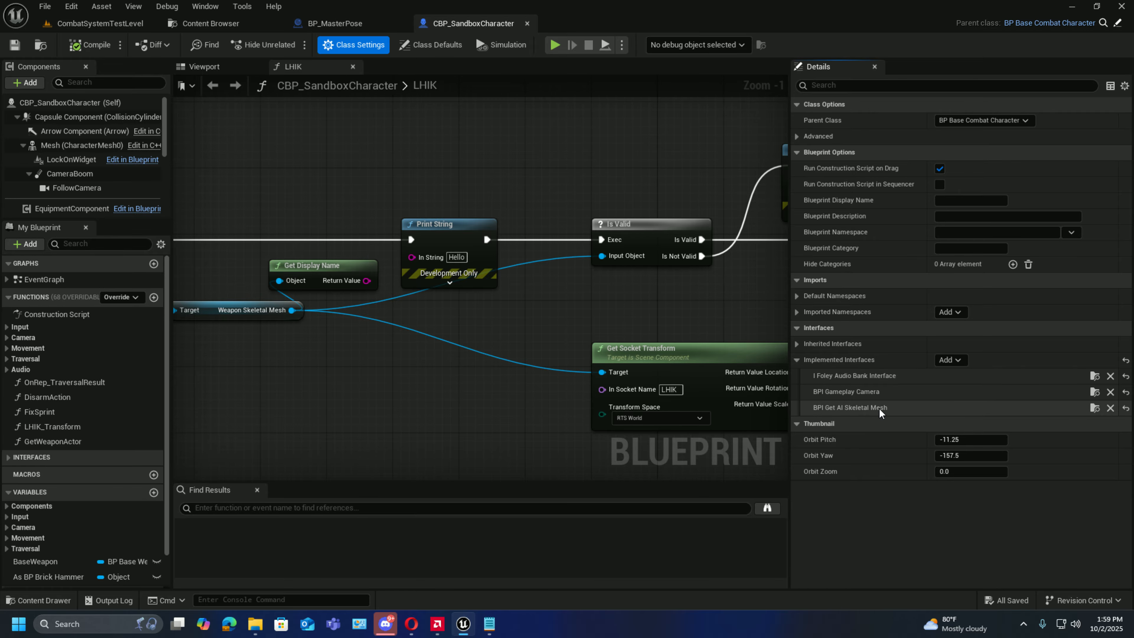
click(796, 360)
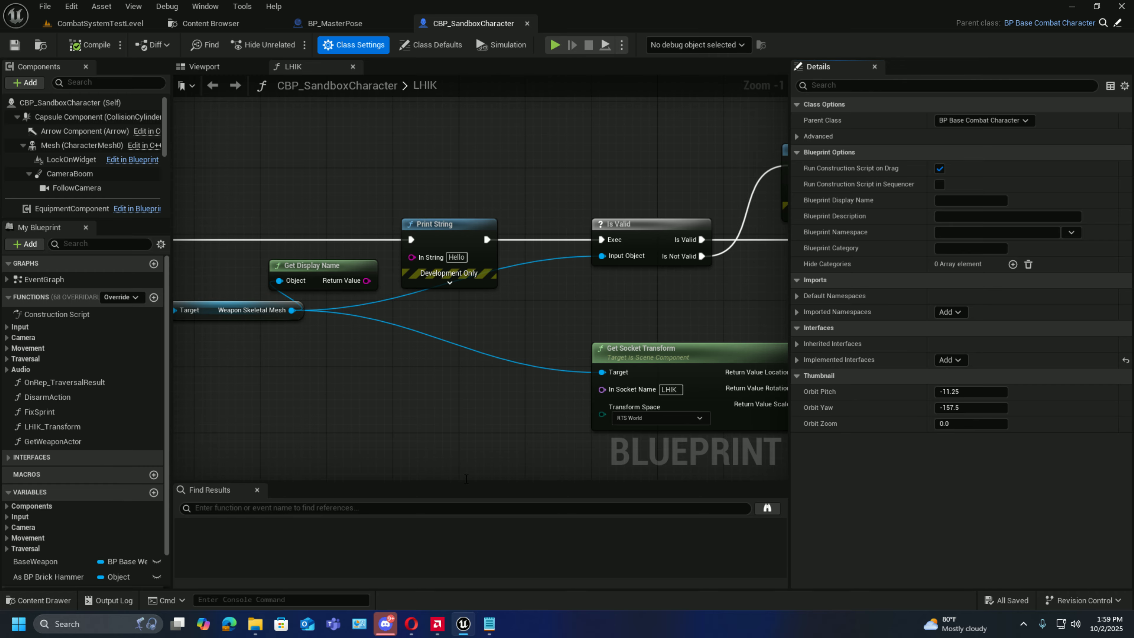
click(527, 24)
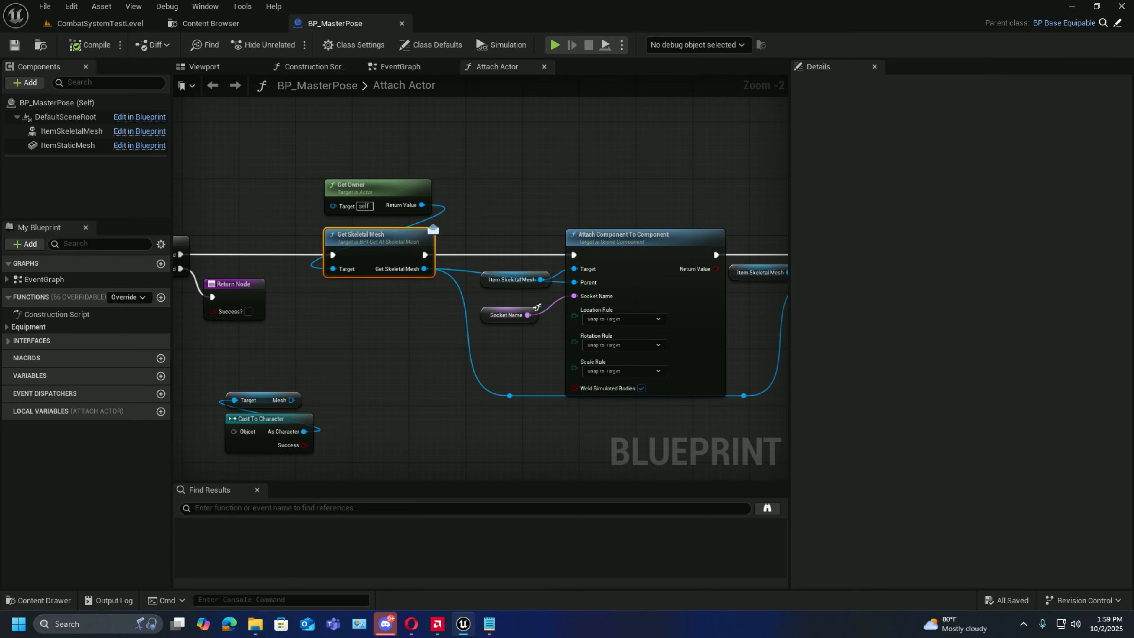
- Search the AdvancedARPGCombat content folder for "base weapon" and open the BP_BaseWeapon blueprint
click(220, 25)
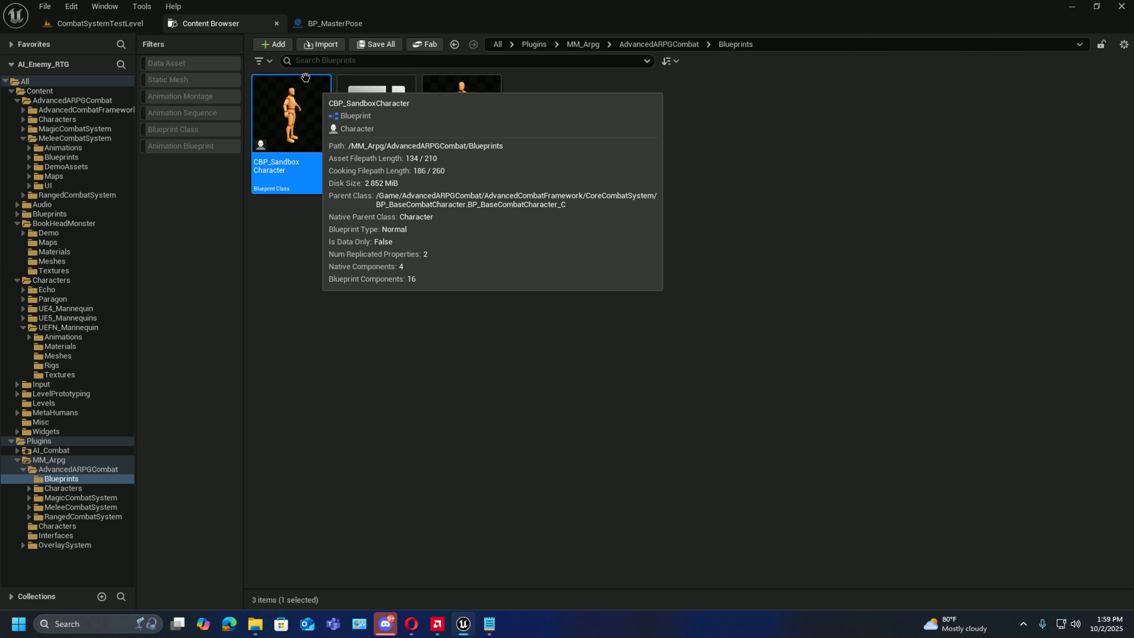
click(89, 101)
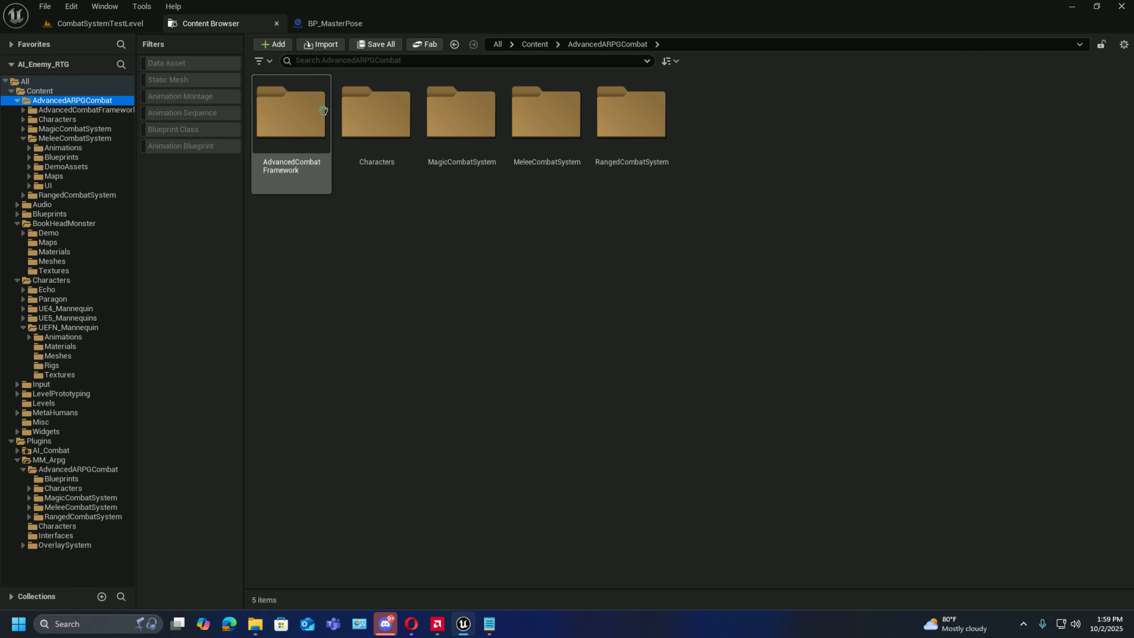
click(343, 61)
text(base)
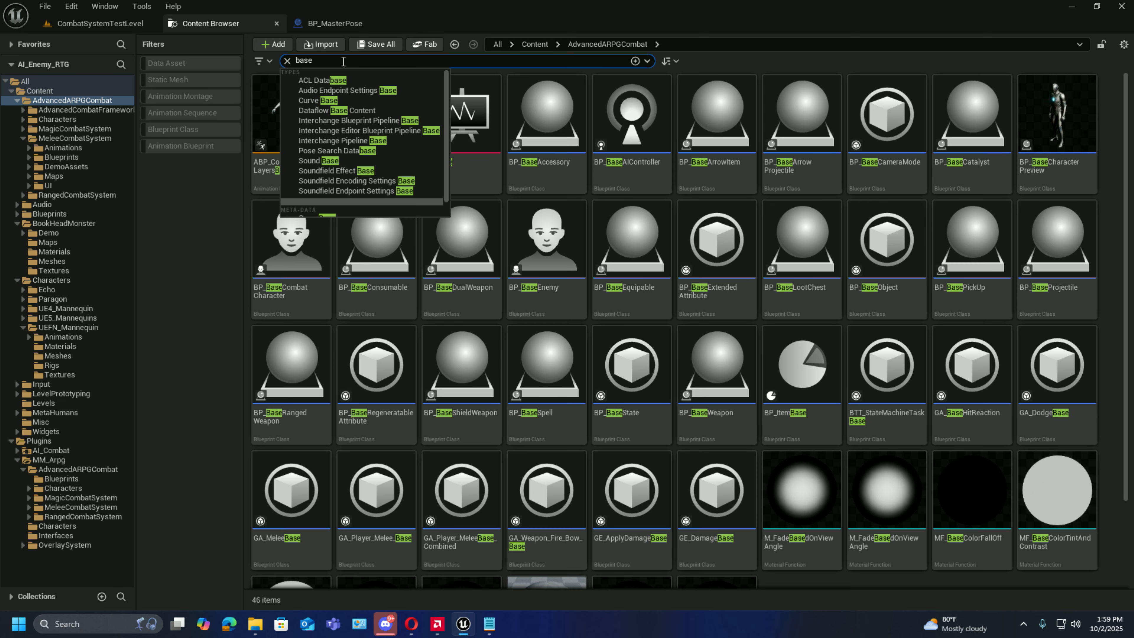
text( weapon)
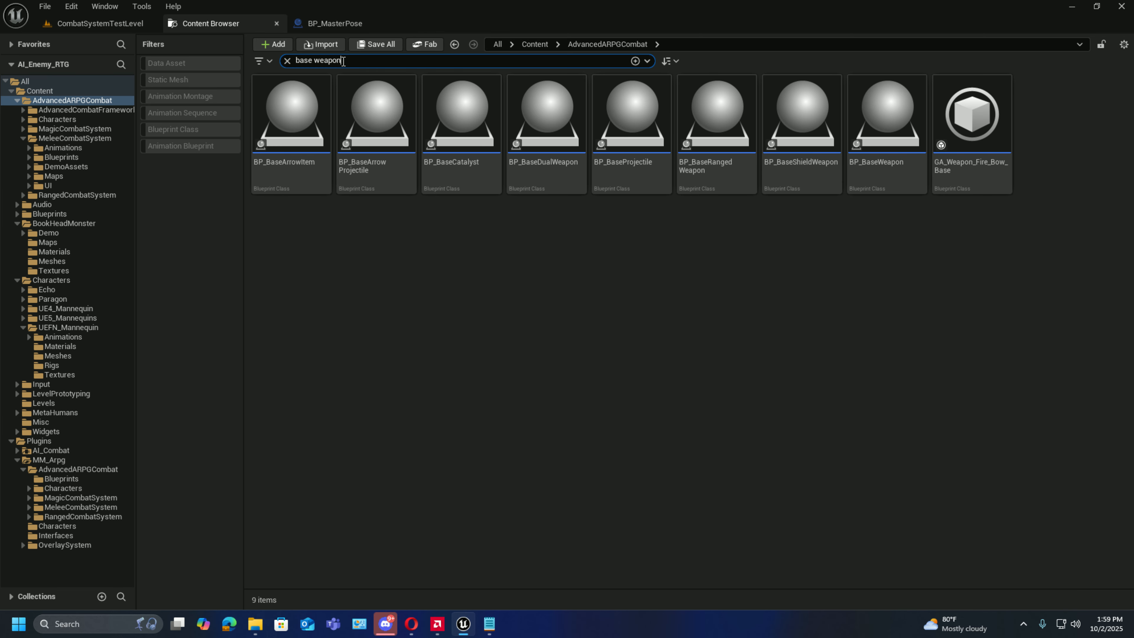
double_click(896, 178)
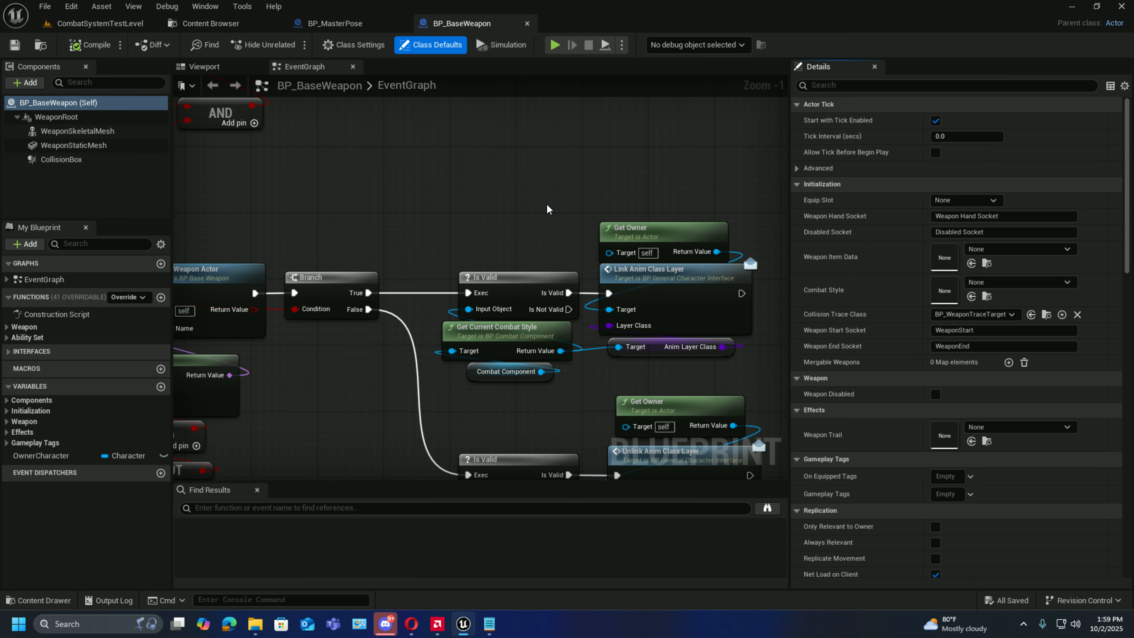
- Open BP_BaseWeapon's AttachWeaponActor function and move the entry, owner and cast nodes away from Attach Actor To Component
click(7, 327)
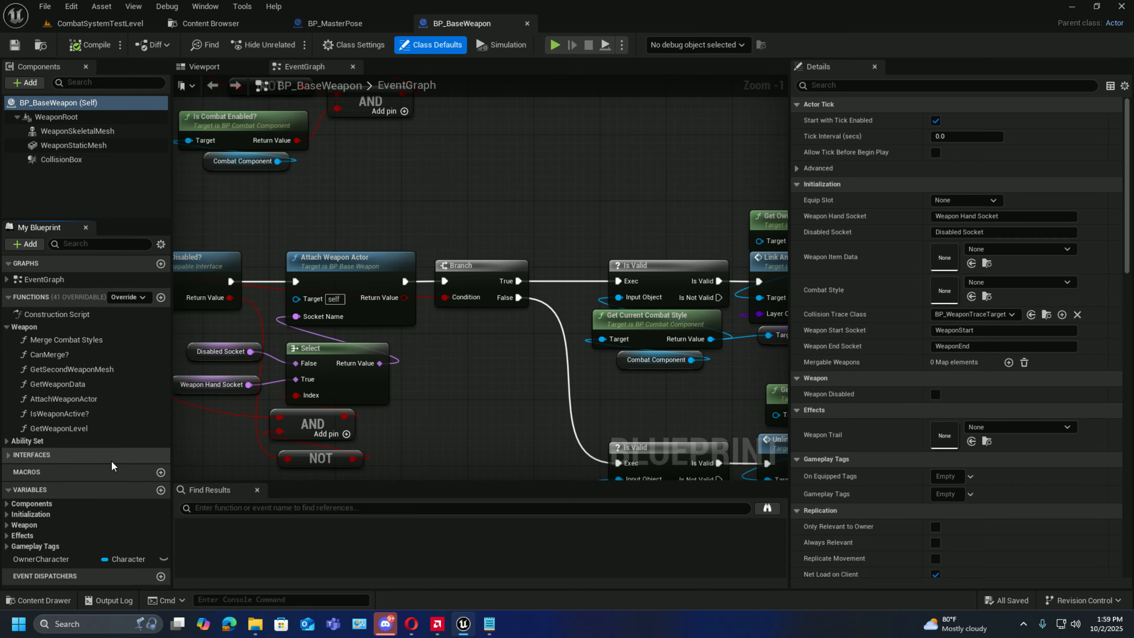
double_click(76, 399)
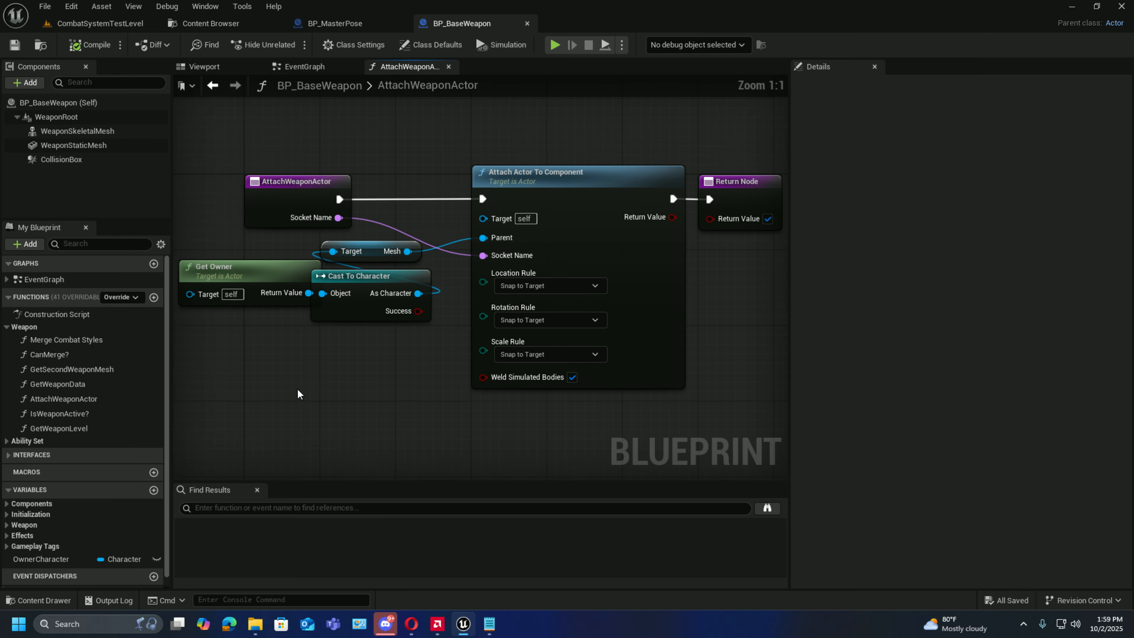
right_drag(297, 393, 496, 411)
drag(215, 151, 582, 355)
drag(557, 307, 291, 308)
- Paste the Get Skeletal Mesh interface call into AttachWeaponActor and wire it between the entry and Attach Actor To Component, feeding the Parent input
click(478, 196)
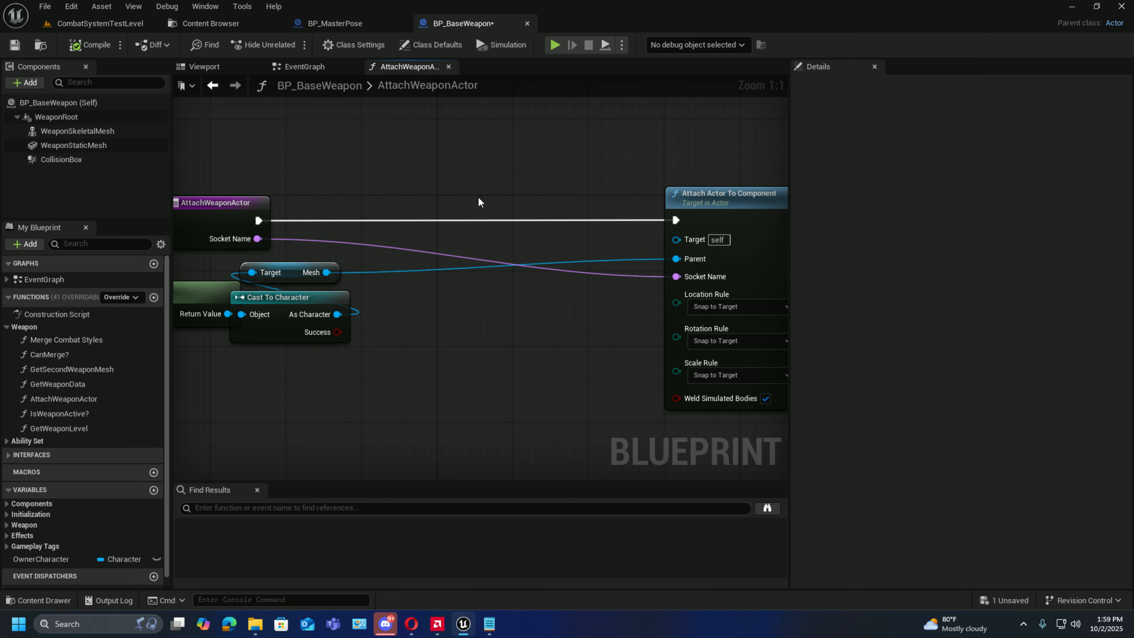
key(ctrl+v)
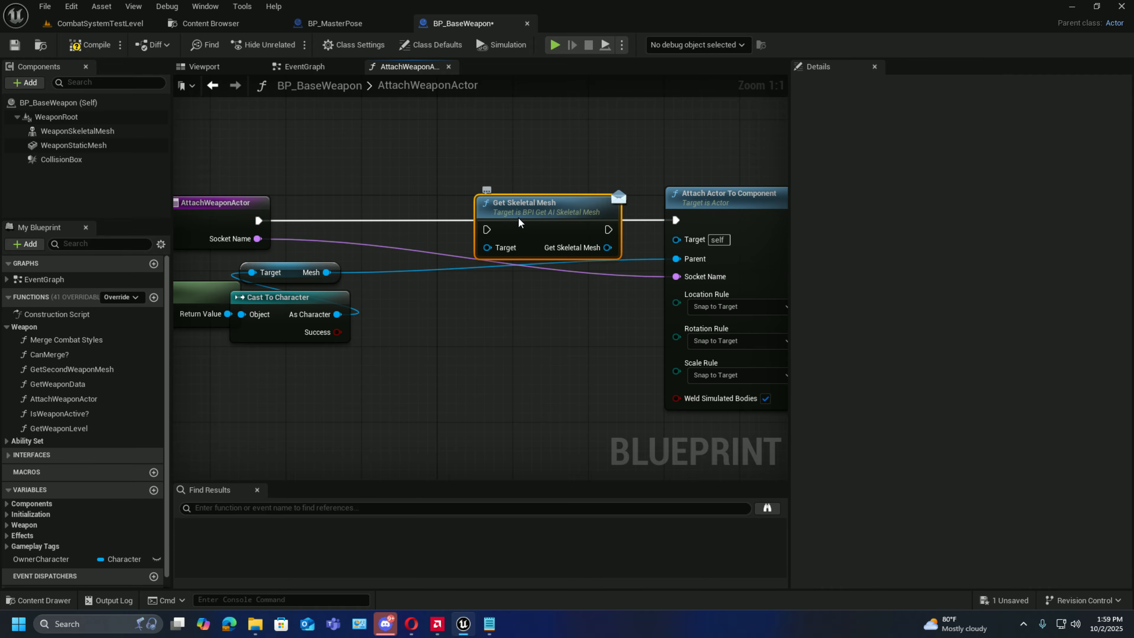
drag(519, 222, 498, 208)
drag(268, 221, 477, 220)
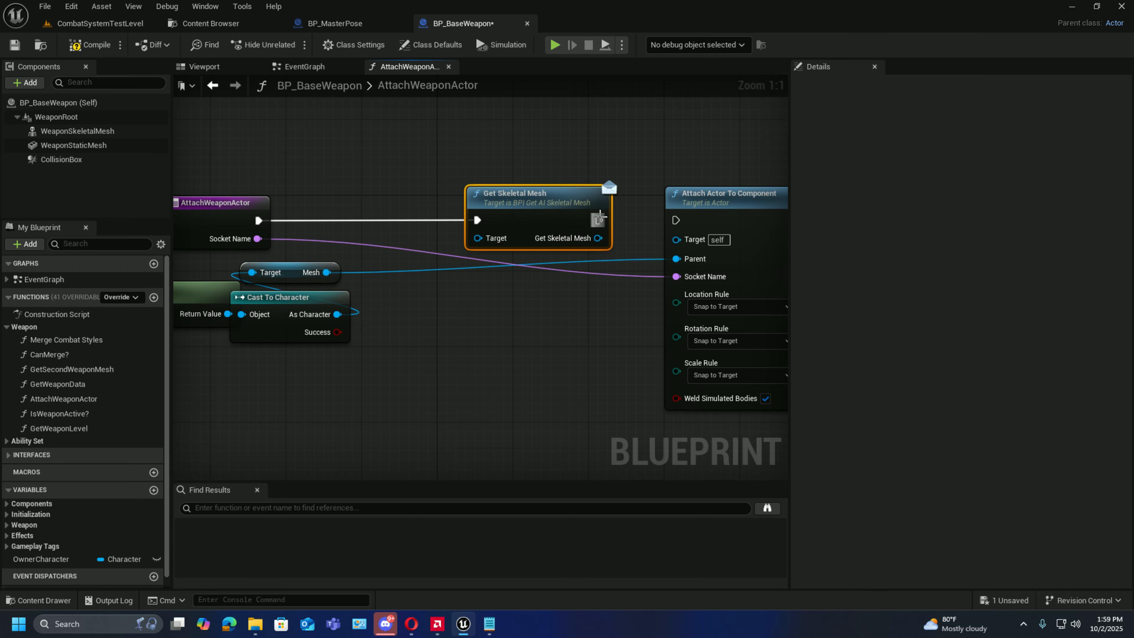
drag(598, 219, 665, 228)
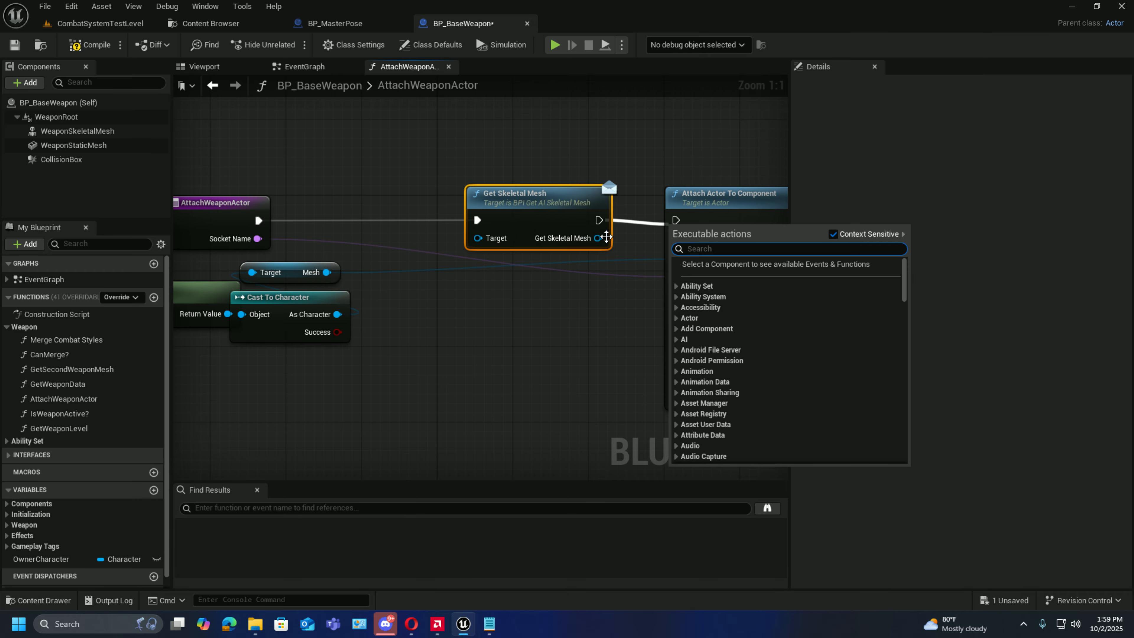
click(607, 302)
drag(598, 244, 676, 258)
drag(598, 219, 683, 225)
- Disconnect Get Owner from Cast To Character, use it as the Get Skeletal Mesh target, and compile and save BP_BaseWeapon
right_drag(293, 370, 387, 380)
drag(389, 384, 542, 370)
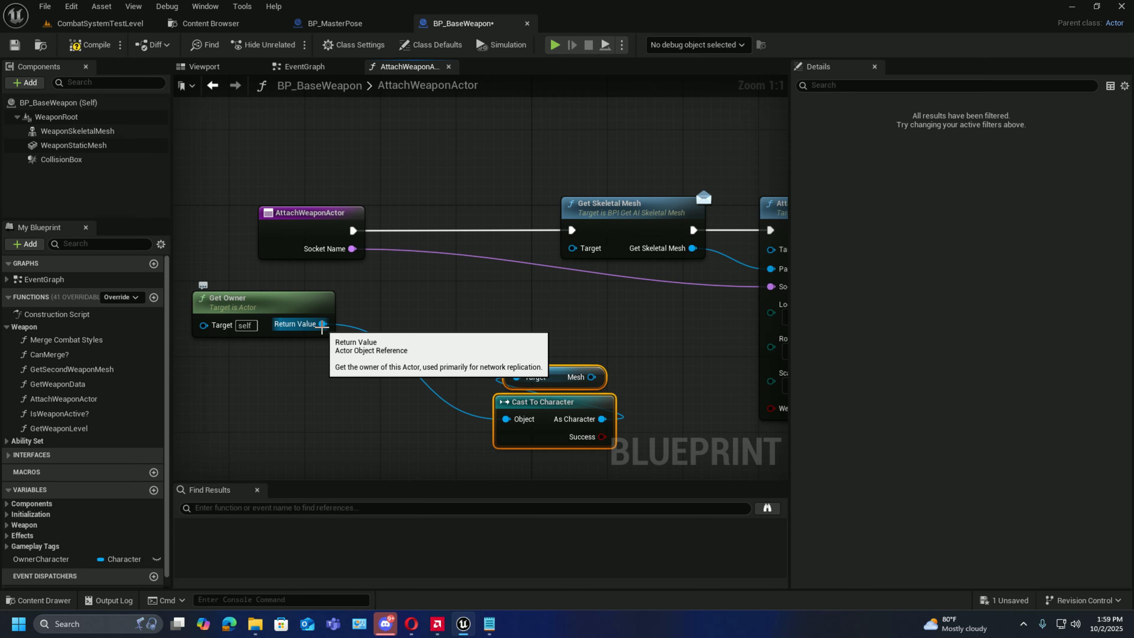
alt+click(323, 324)
drag(289, 312, 573, 248)
click(90, 45)
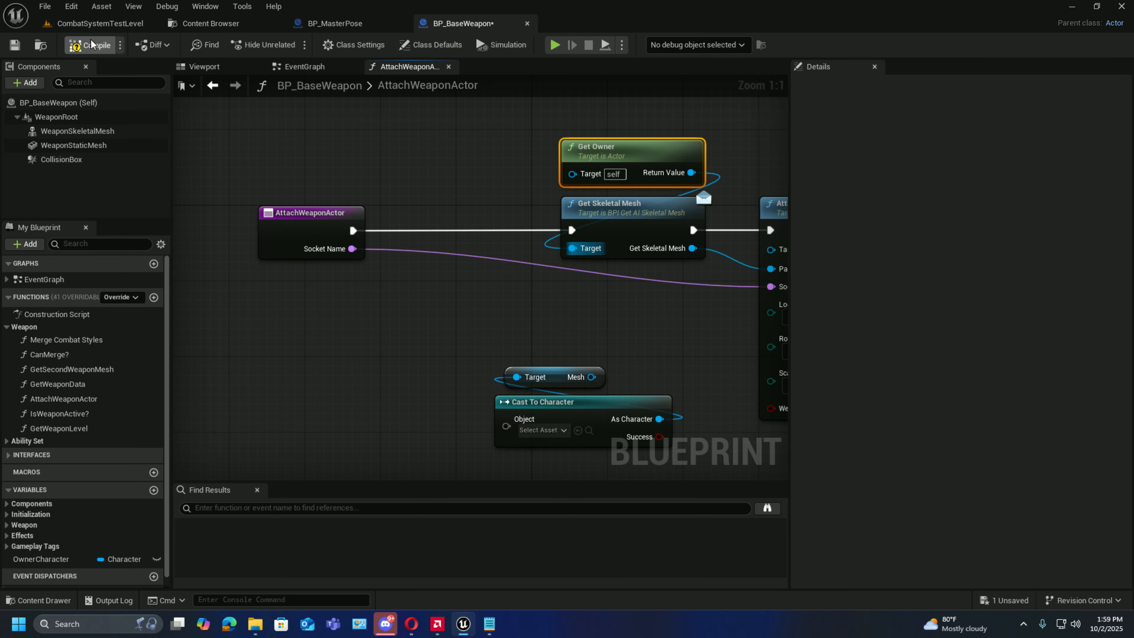
click(15, 45)
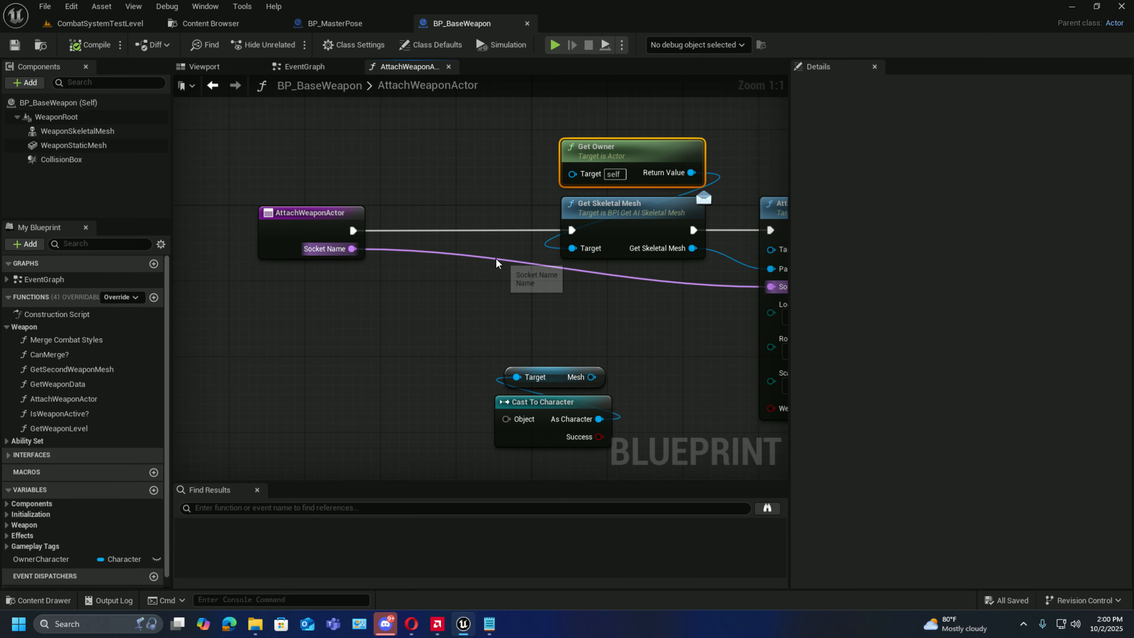
- Open the BP_BaseDualWeapon blueprint and its AttachSecondWeapon function
click(192, 24)
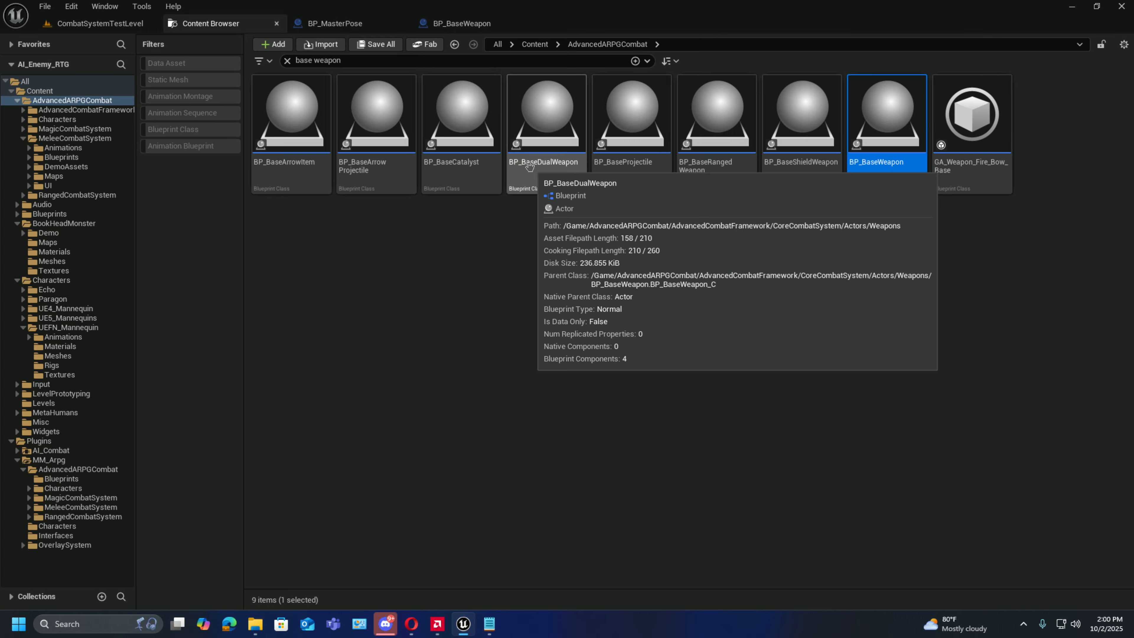
double_click(546, 116)
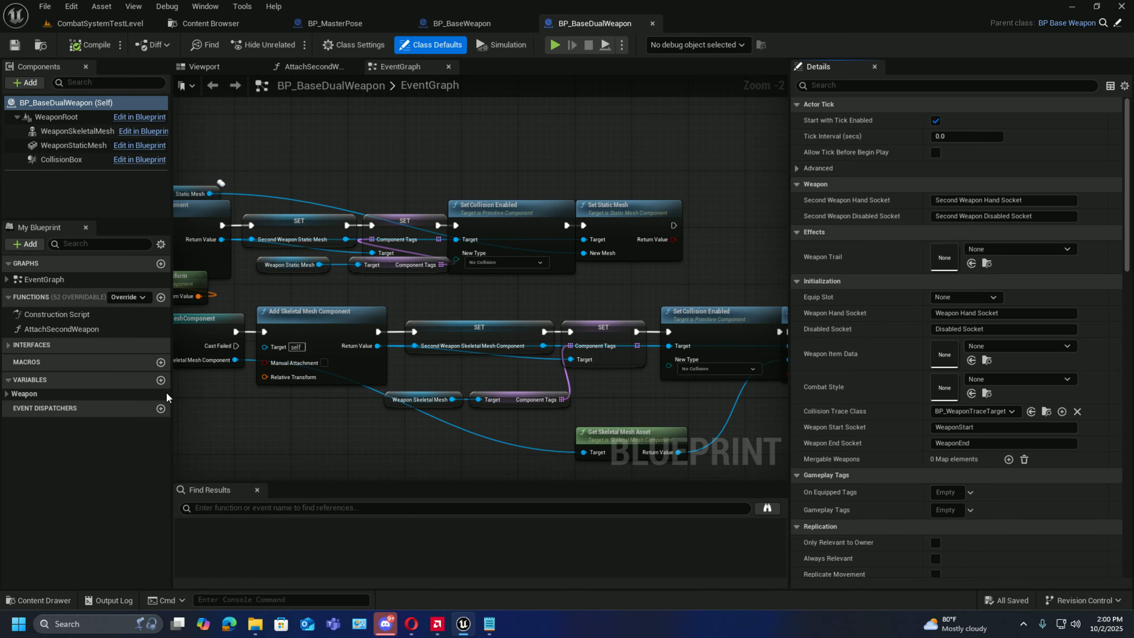
double_click(38, 329)
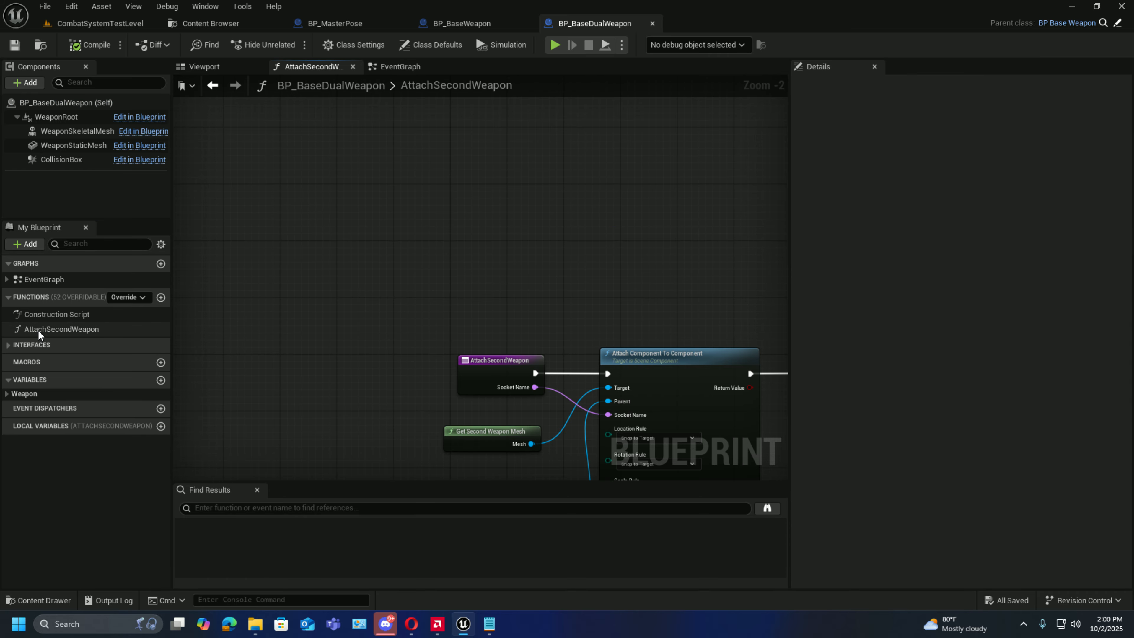
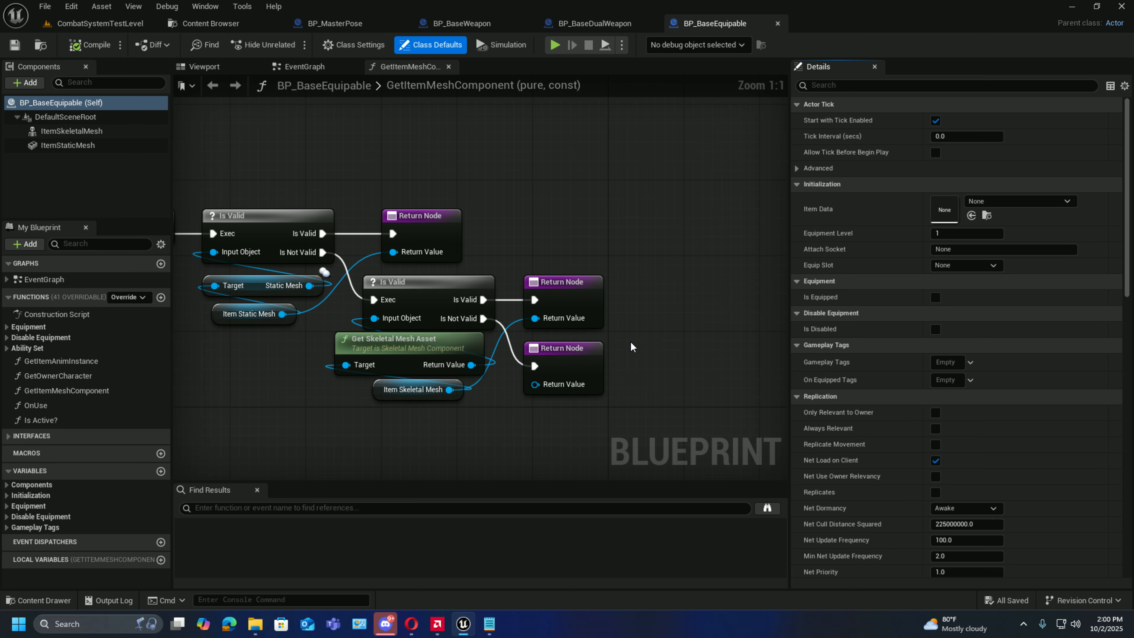
- Open BP_BaseEquipable's Attach Actor function and move the entry, owner and cast nodes away from Attach Actor To Component
right_drag(308, 392, 502, 362)
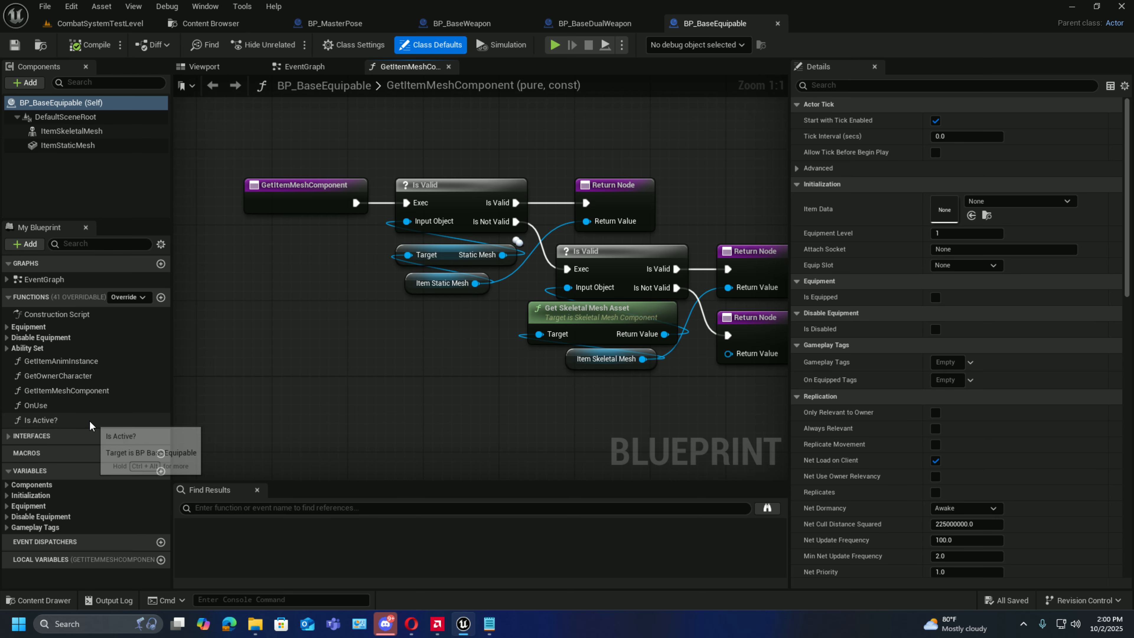
click(6, 327)
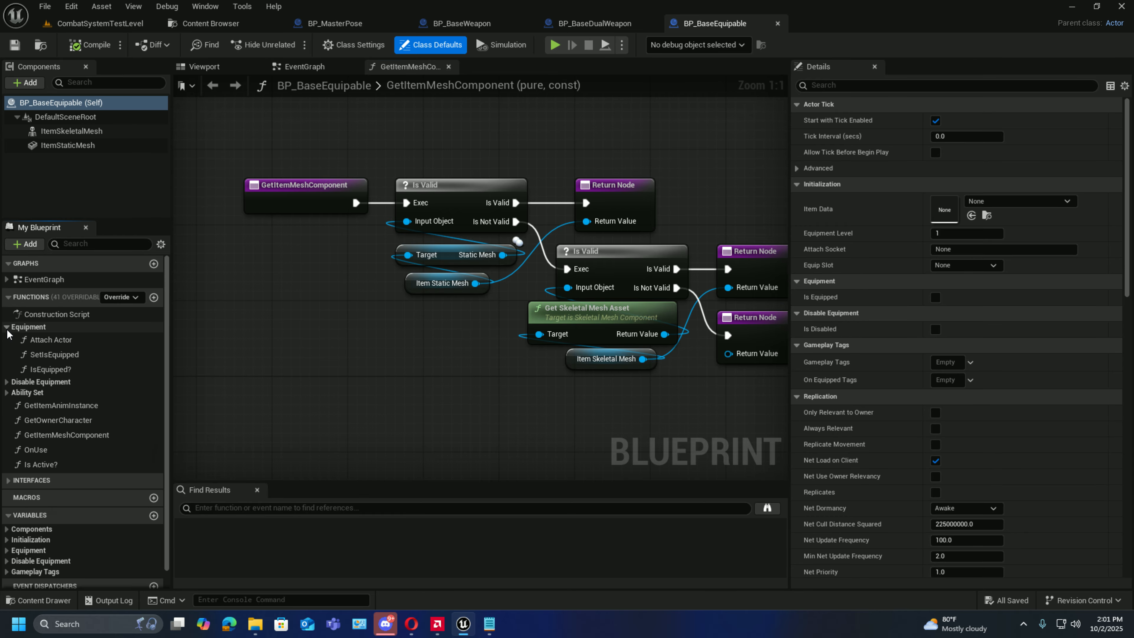
double_click(63, 341)
scroll(301, 405, down, 1)
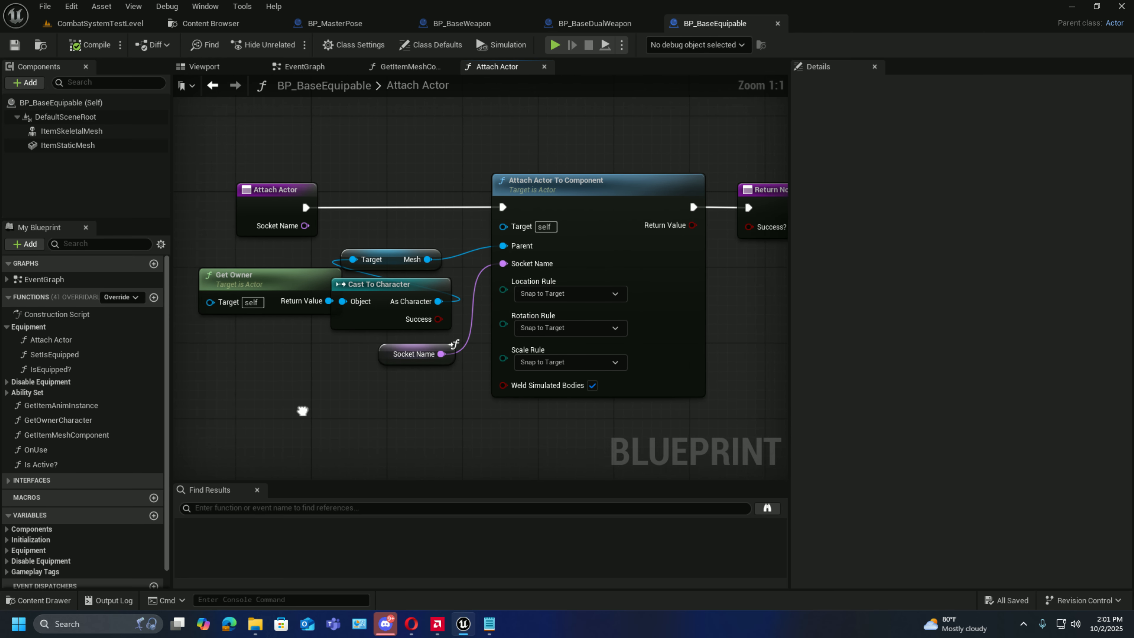
scroll(451, 417, down, 1)
drag(279, 243, 340, 330)
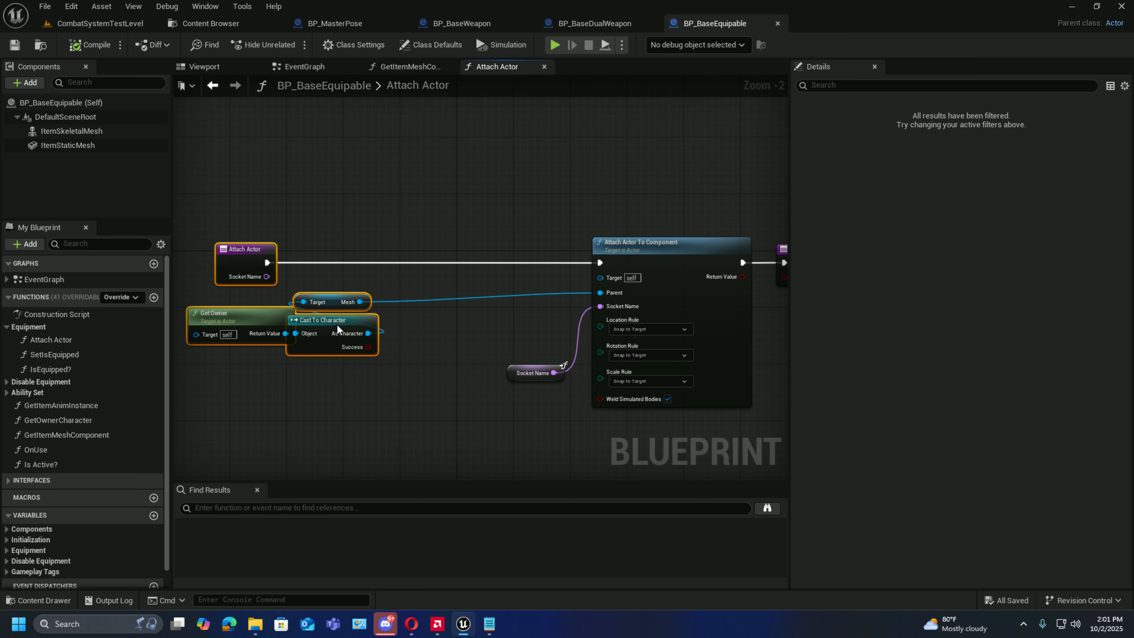
- Paste Get Skeletal Mesh into Attach Actor and wire it between the entry and Attach Actor To Component, feeding the Parent input
click(444, 242)
key(ctrl+v)
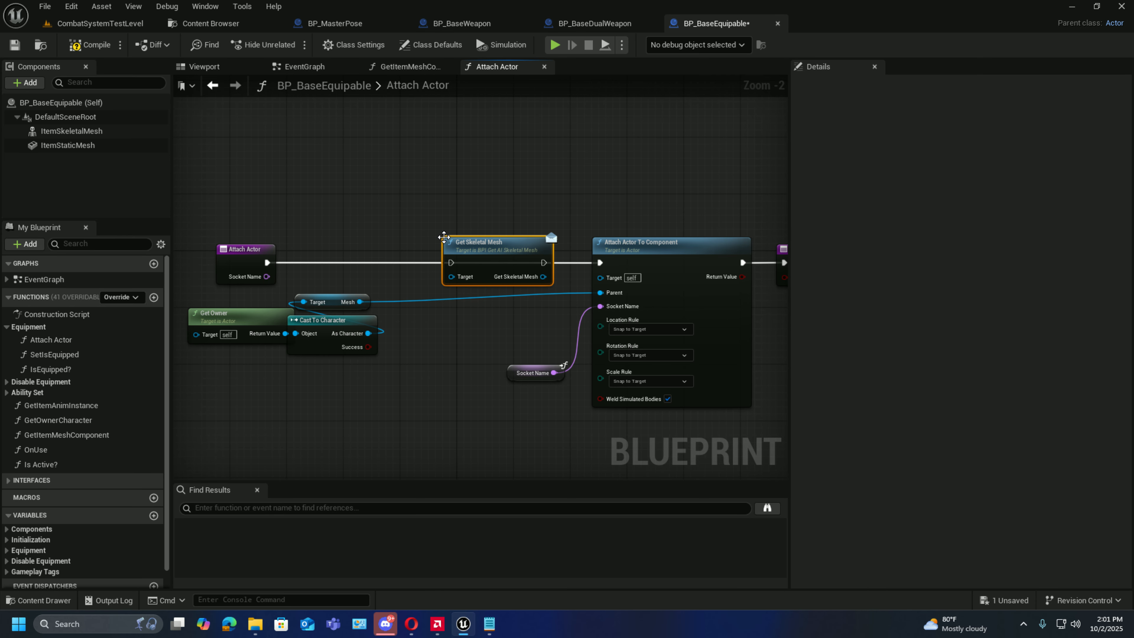
drag(267, 262, 451, 263)
drag(542, 263, 599, 293)
- Rewire Get Owner from Cast To Character to the Get Skeletal Mesh target, place it above that node, and compile and save BP_BaseEquipable
drag(312, 376, 419, 405)
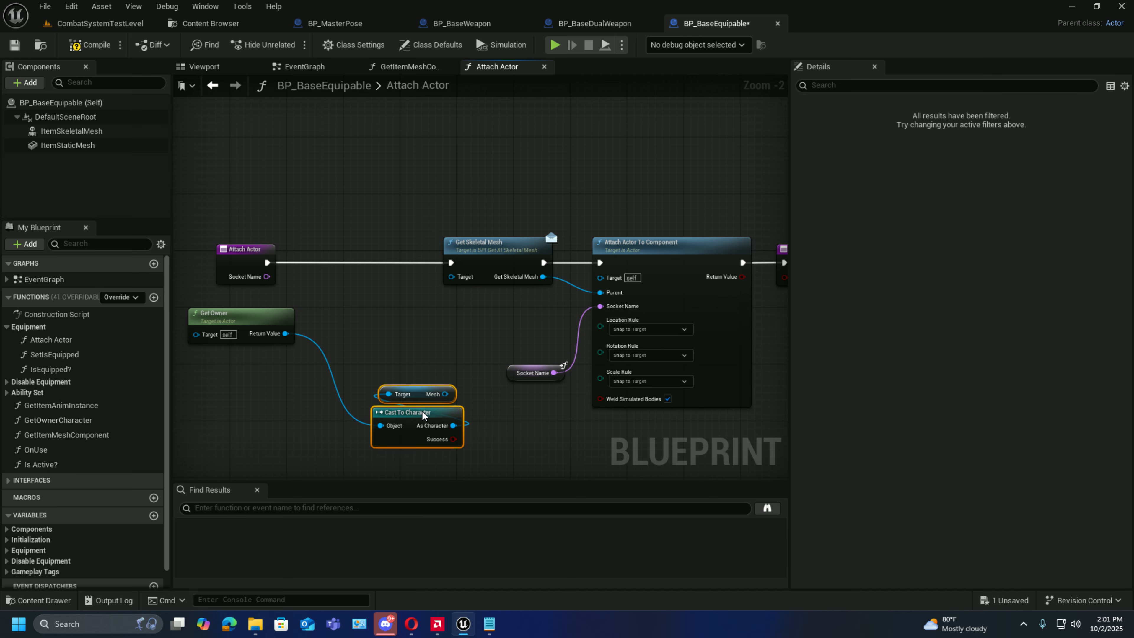
drag(285, 333, 453, 280)
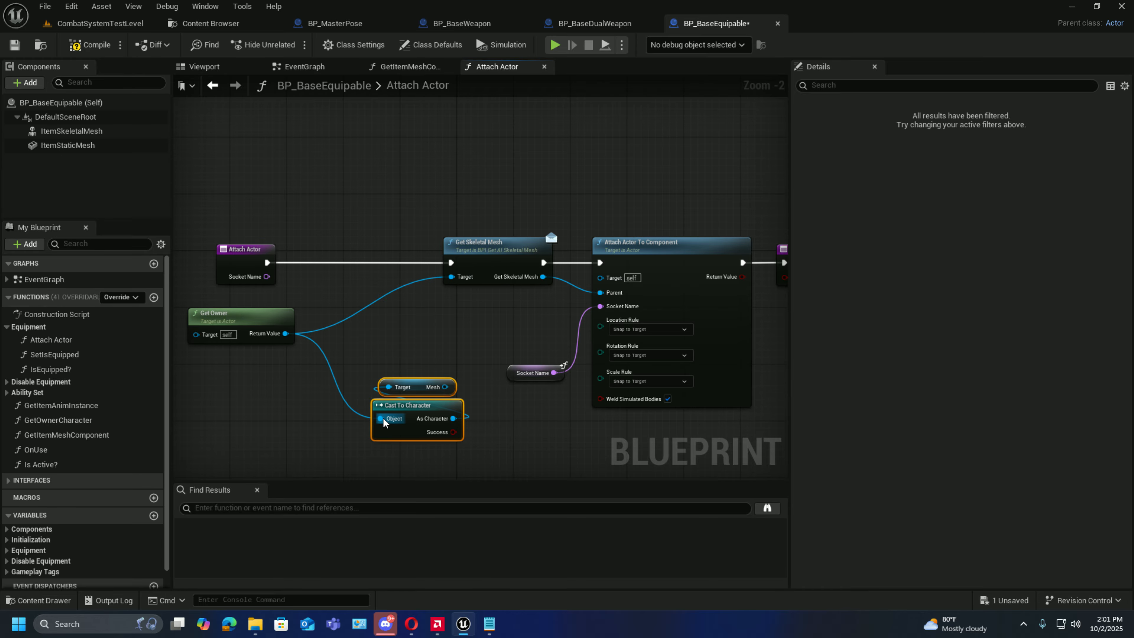
alt+click(379, 418)
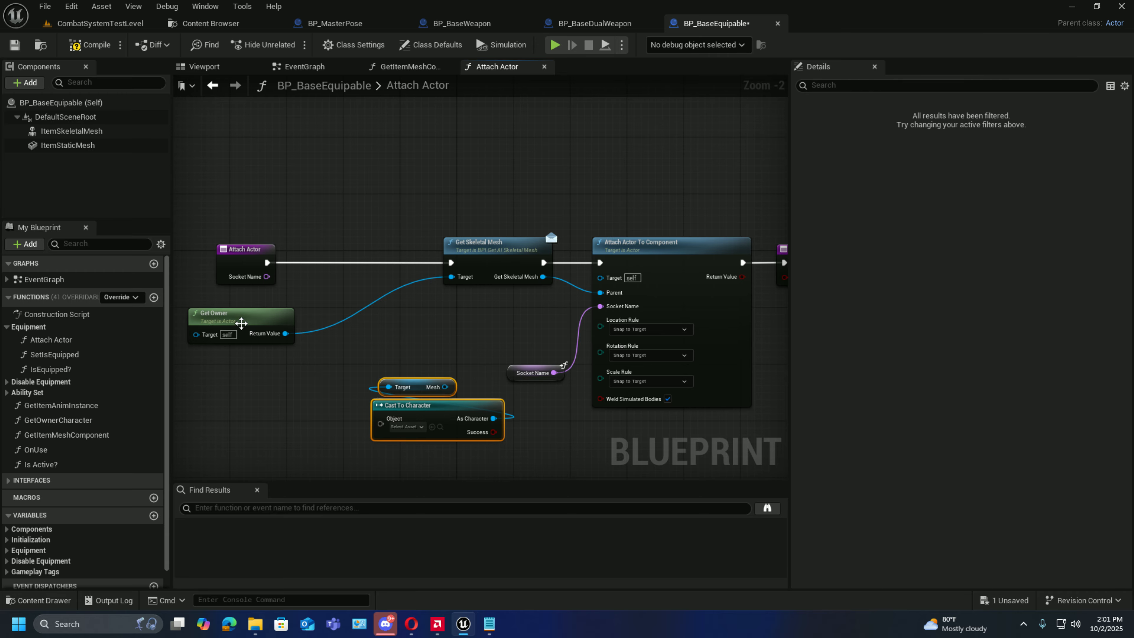
drag(223, 314, 476, 200)
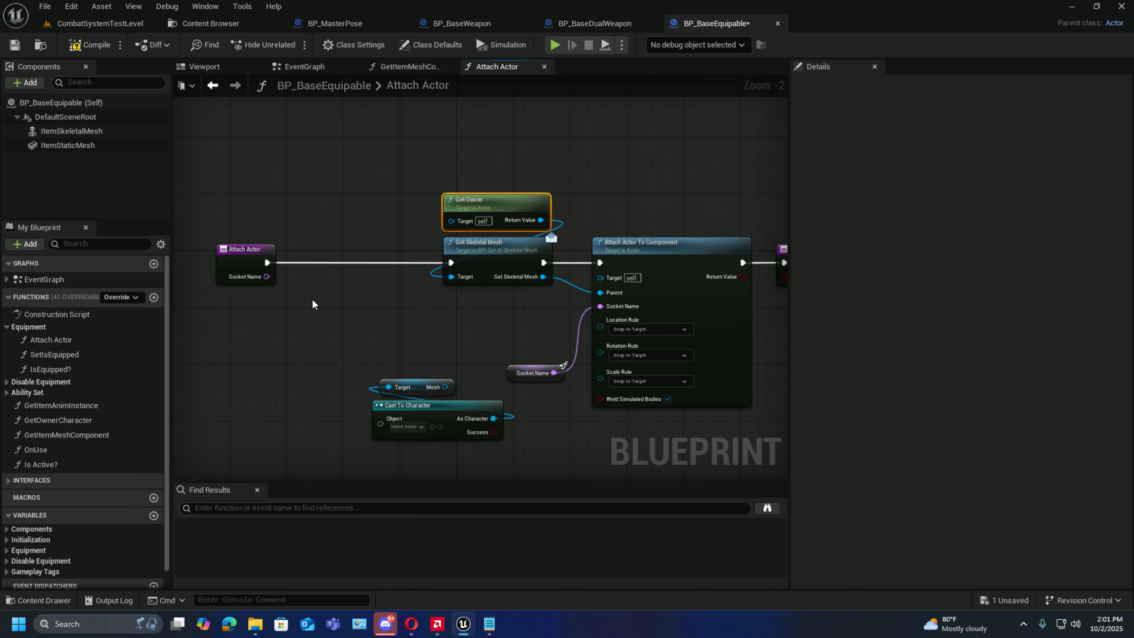
click(90, 44)
click(15, 45)
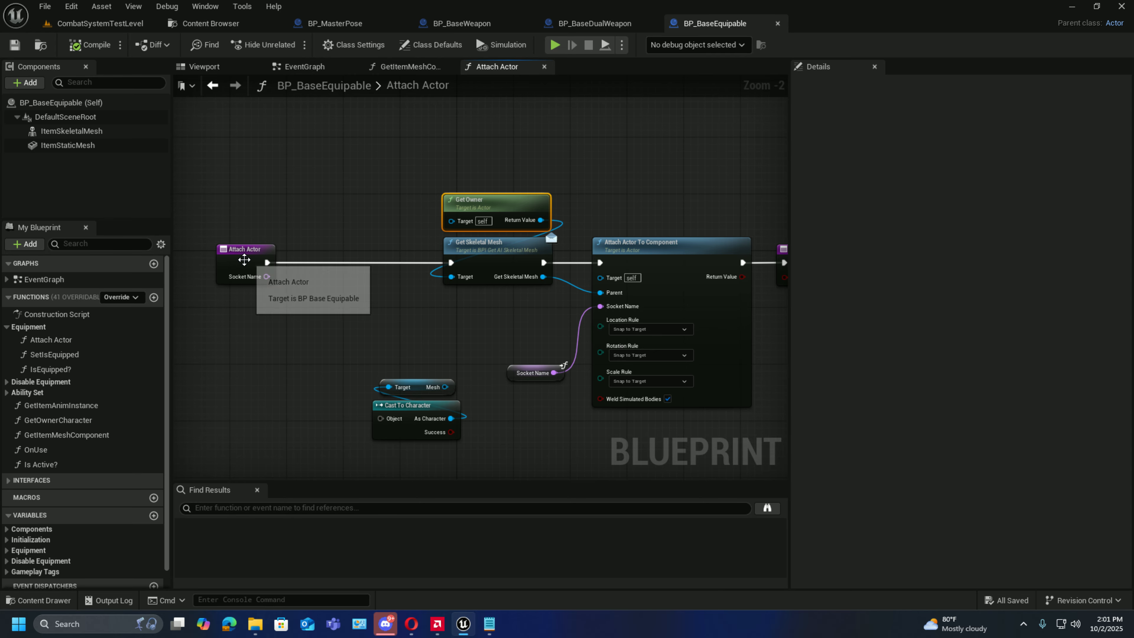
- Move the Attach Actor entry node close to Get Skeletal Mesh and save BP_BaseEquipable again
drag(244, 262, 377, 265)
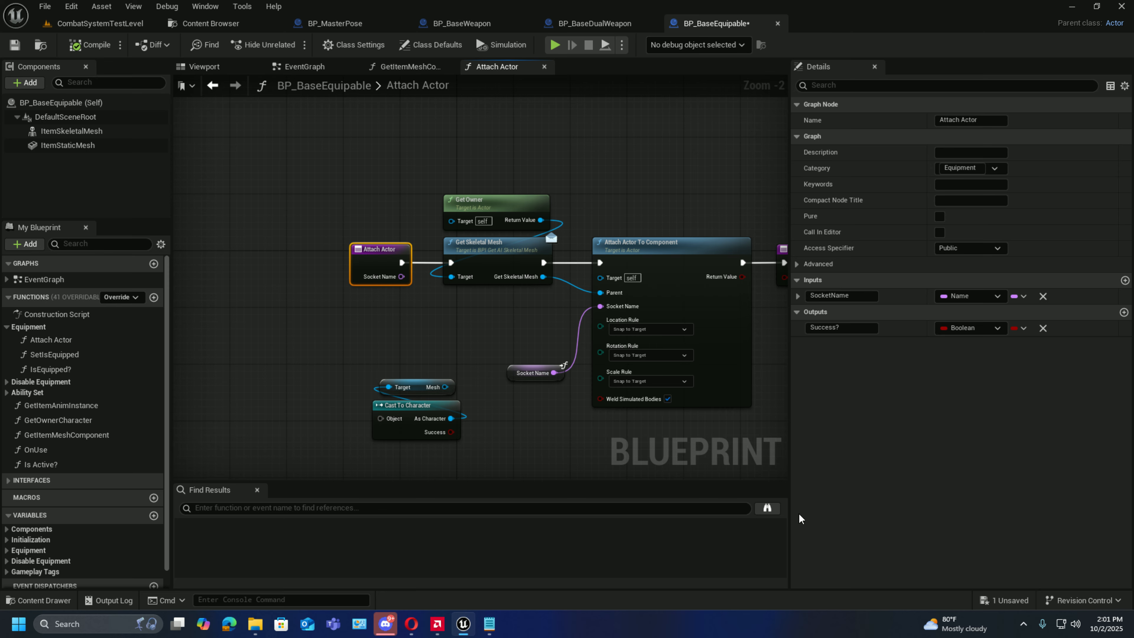
click(1004, 601)
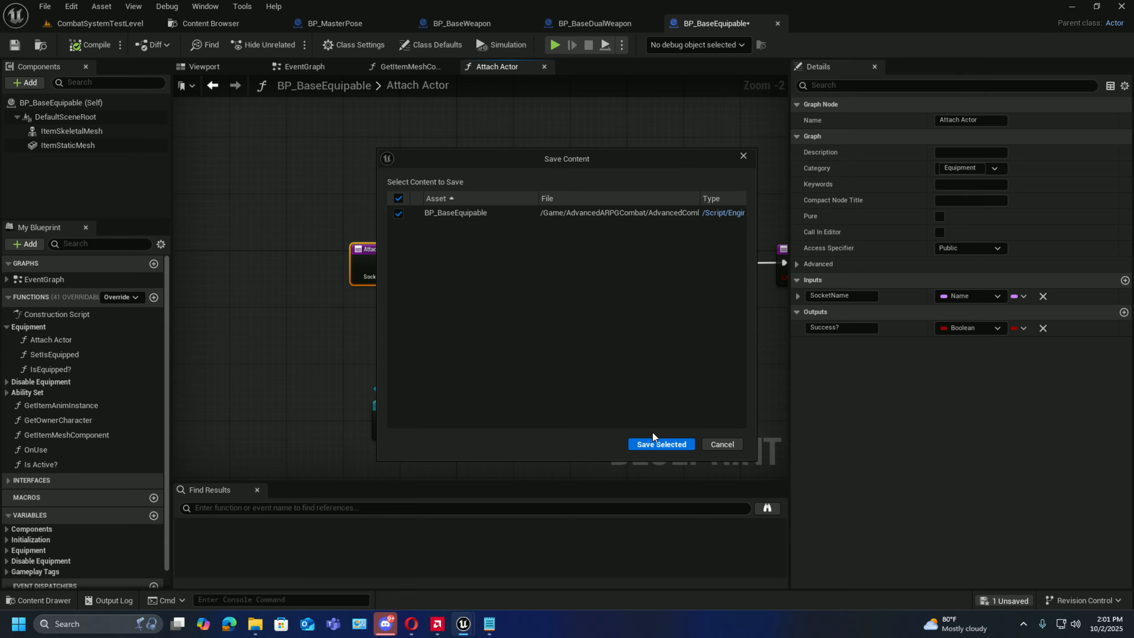
click(656, 444)
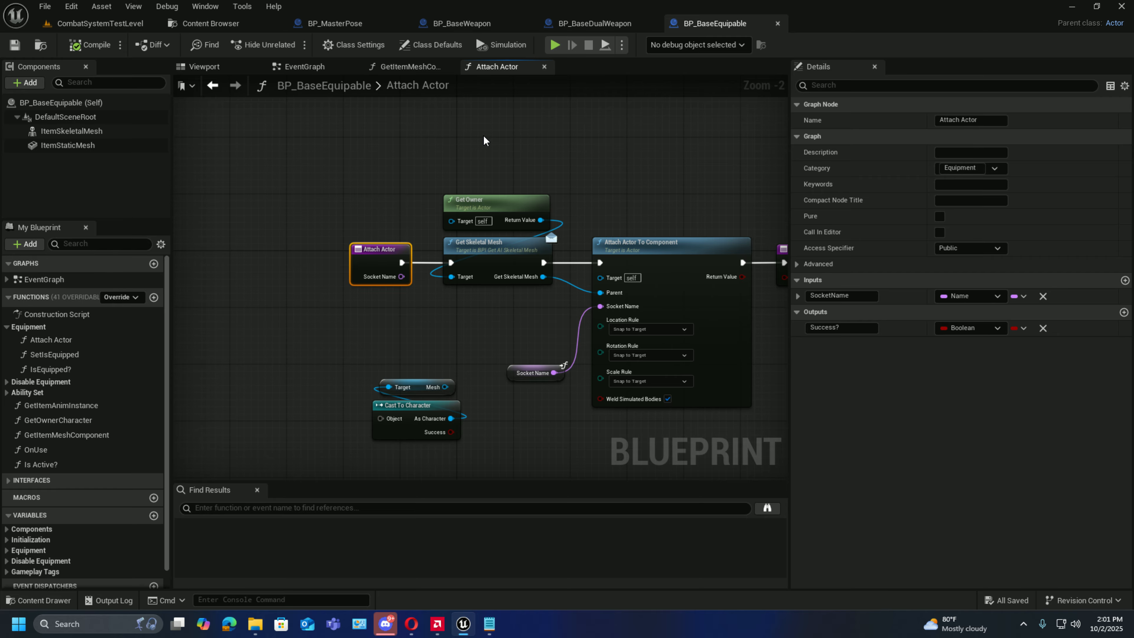
click(15, 45)
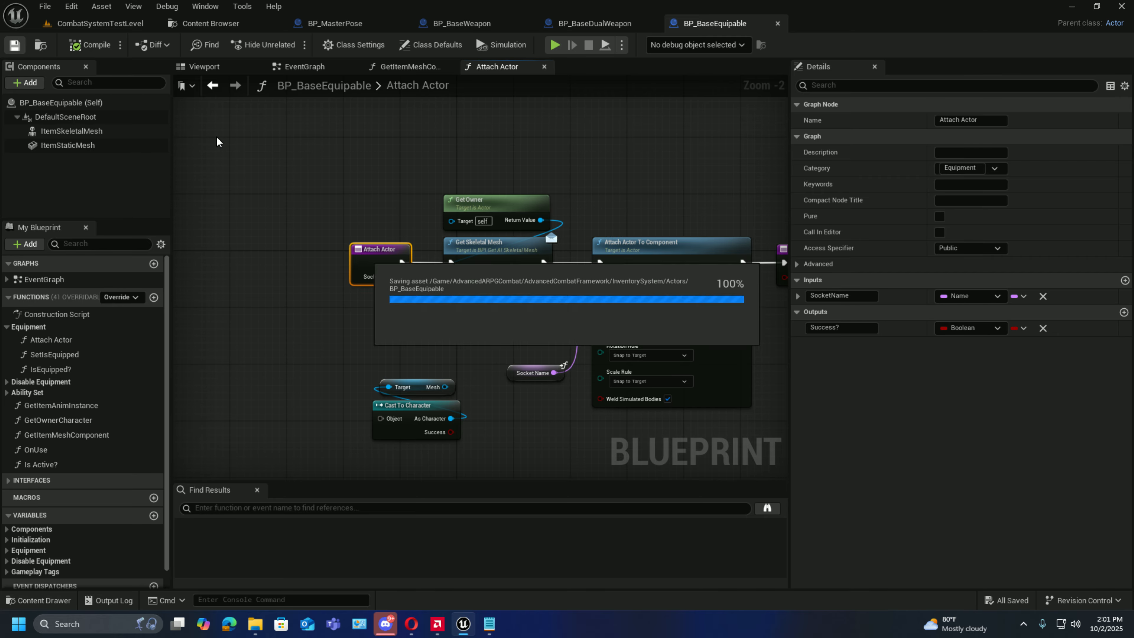
- Close all open blueprint editors, keeping only the level and the Content Browser
click(223, 25)
right_click(223, 27)
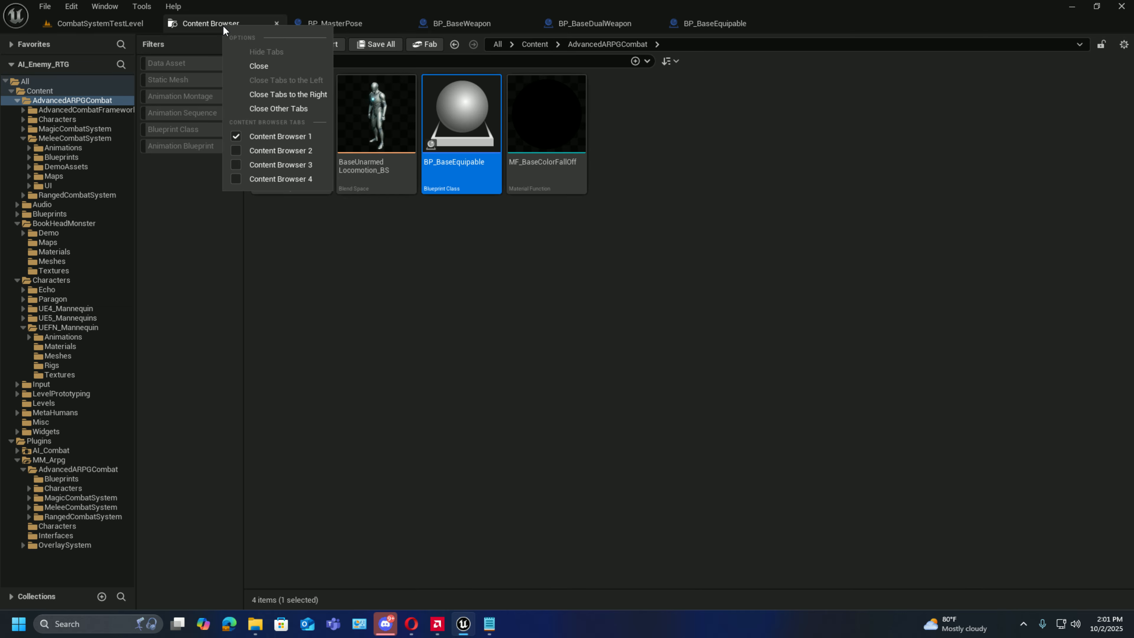
click(287, 95)
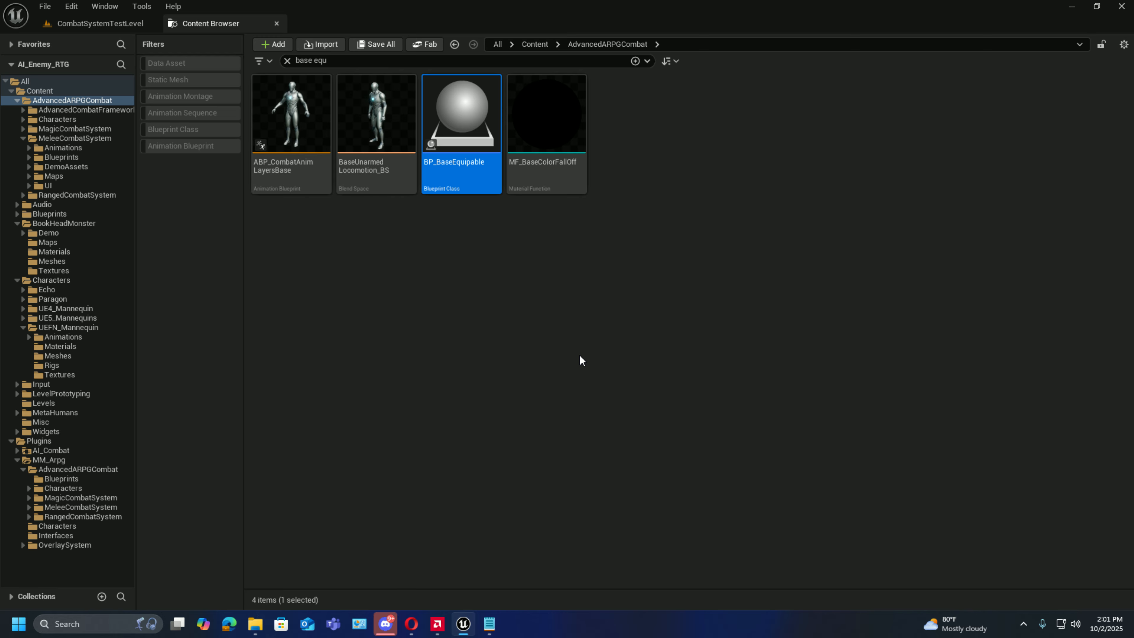
- Locate the level's default pawn class from the World Settings and open the CBP_SandboxCharacter blueprint
click(93, 25)
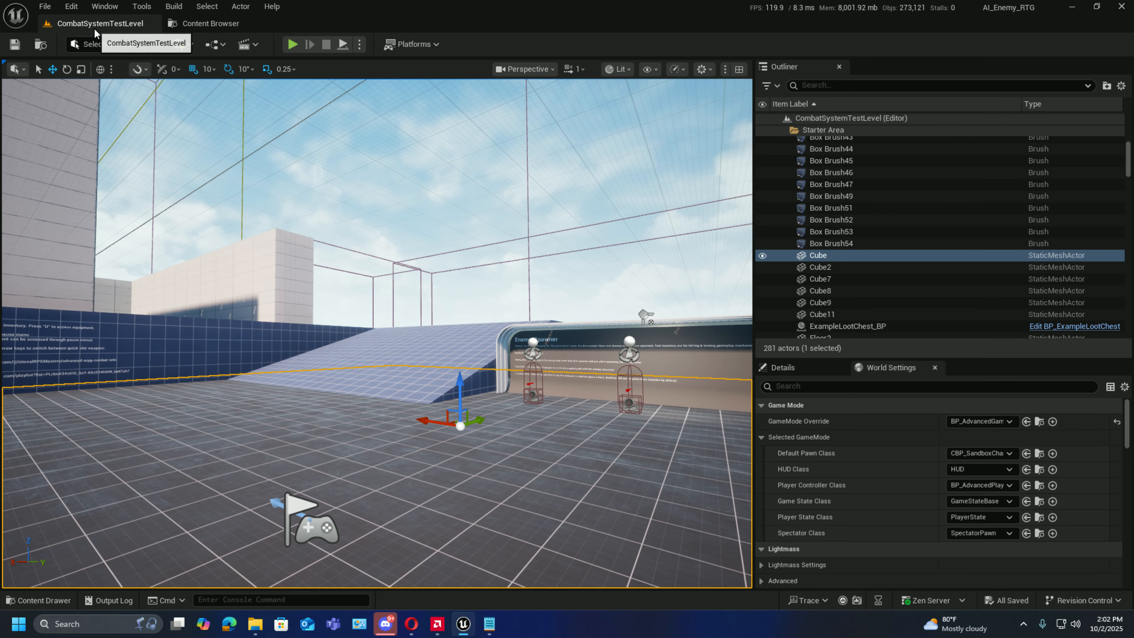
click(1037, 454)
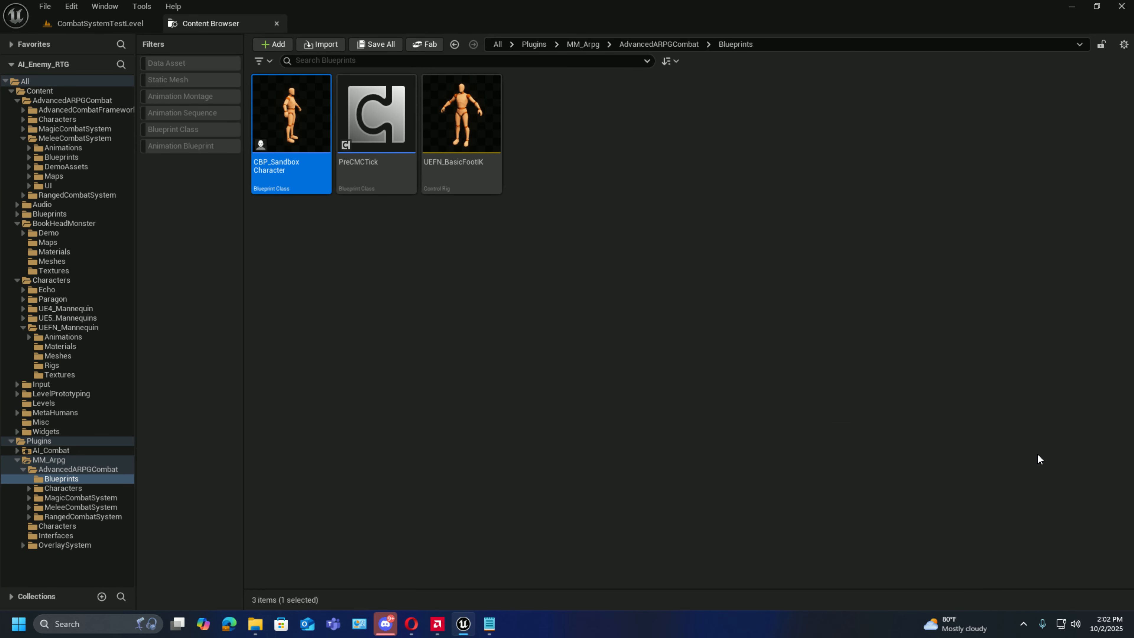
double_click(293, 191)
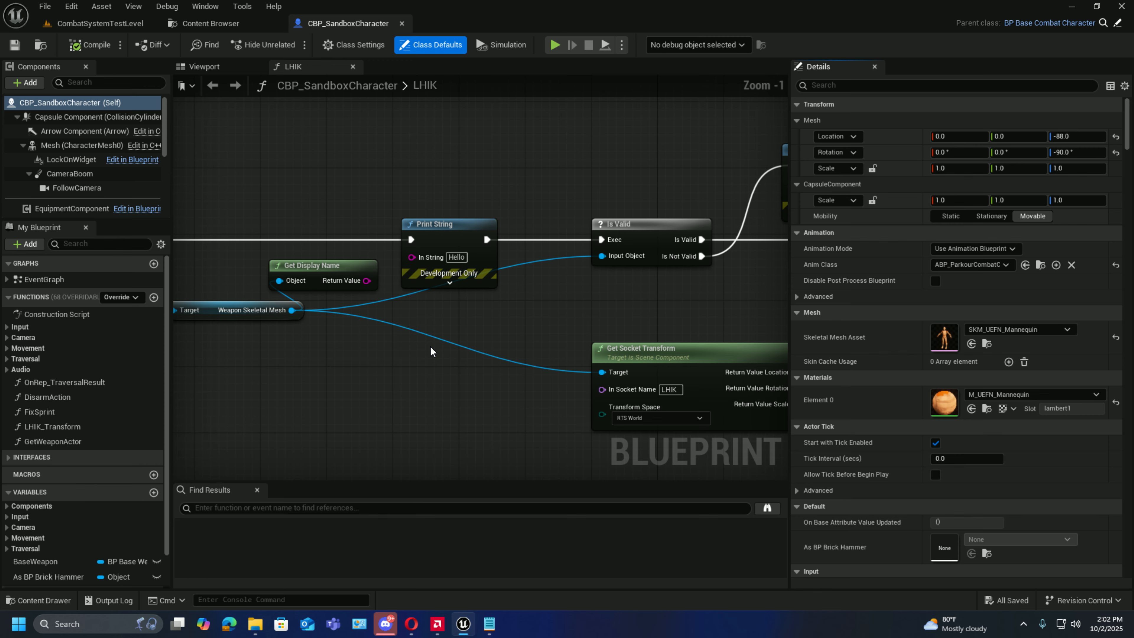
- Set CBP_SandboxCharacter's skeletal mesh asset to BookHeadMonster and compile the blueprint
click(196, 68)
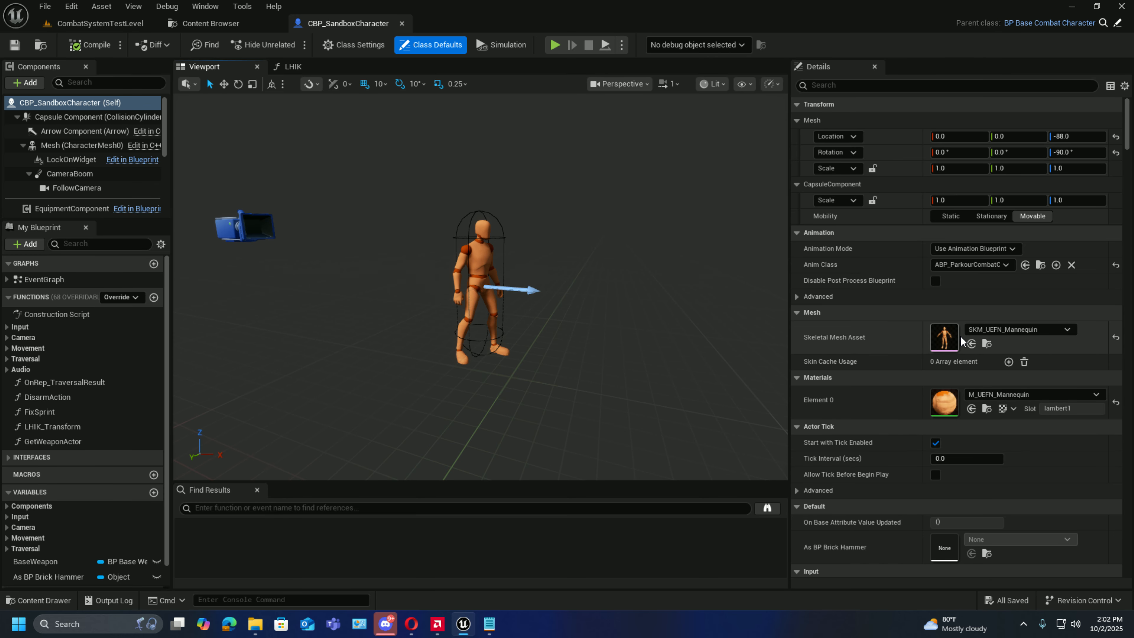
click(1000, 330)
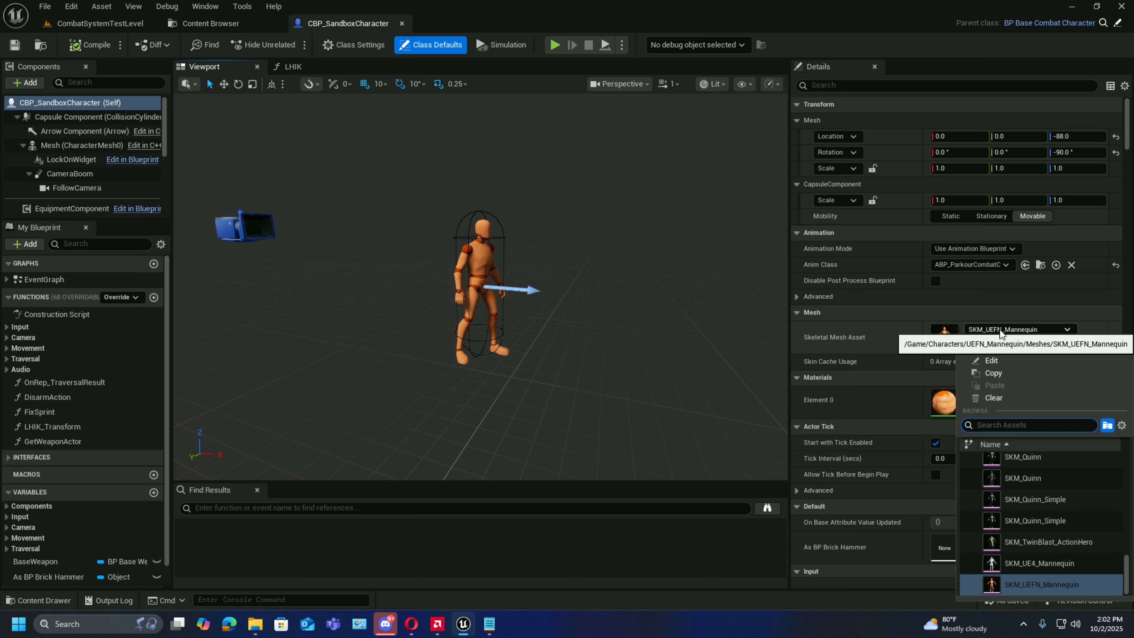
text(book)
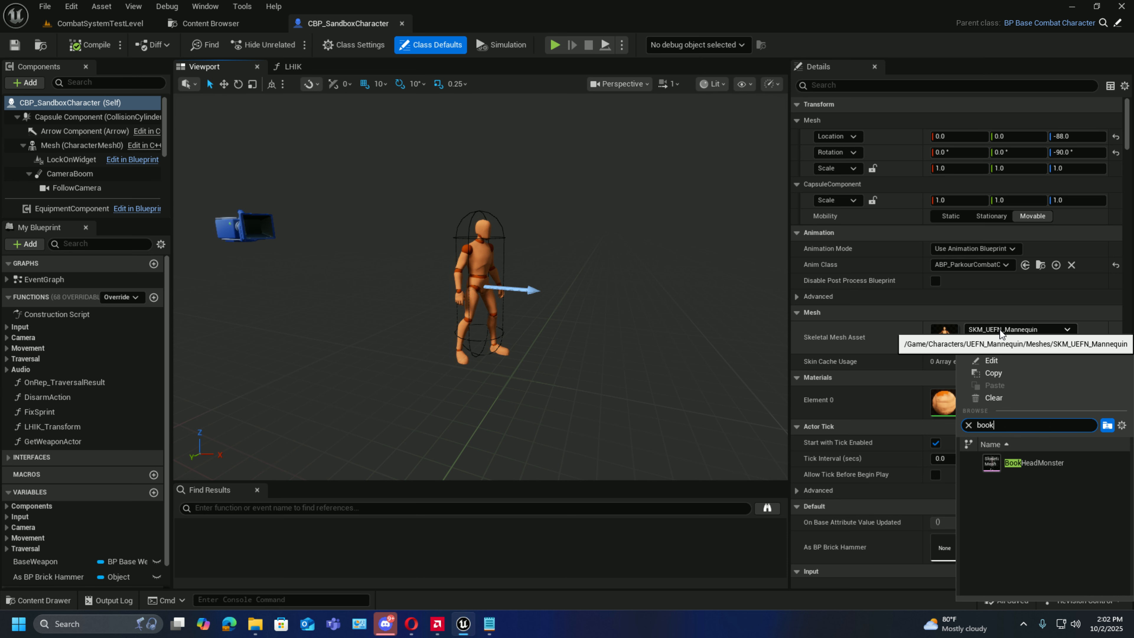
click(1066, 466)
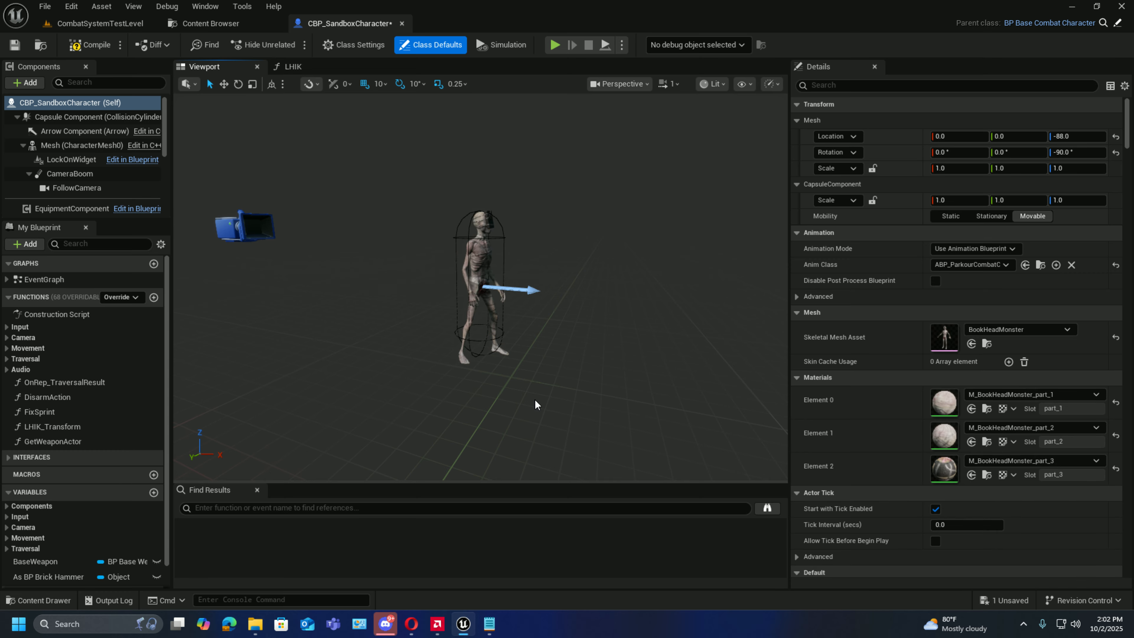
click(76, 47)
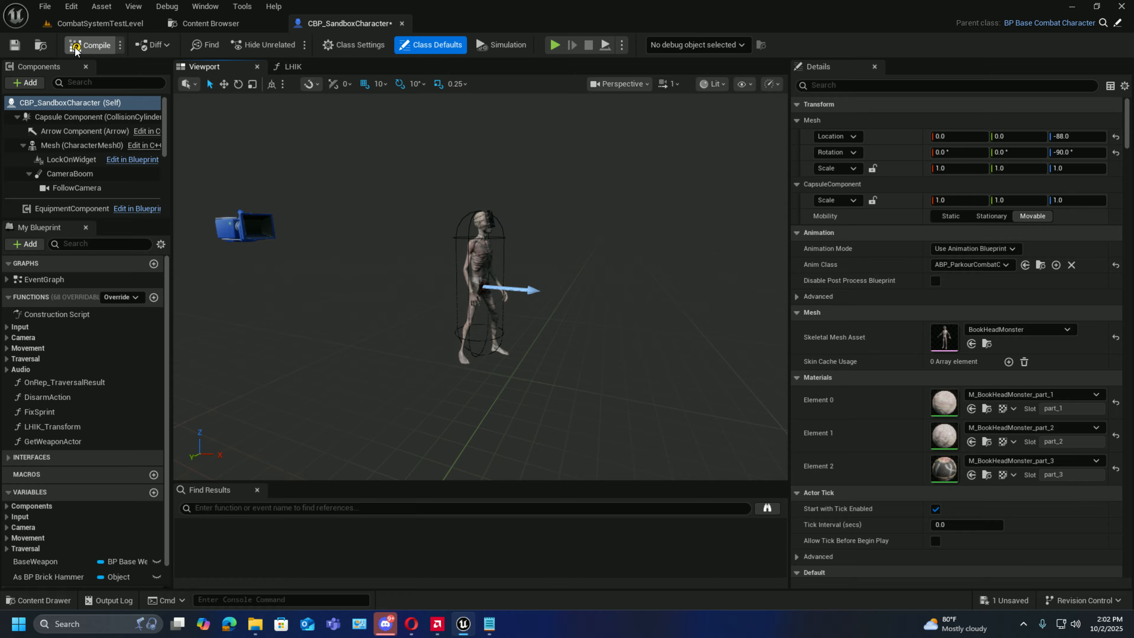
- Save the CBP_SandboxCharacter blueprint and inspect its BookHeadMonster mesh up close from the front
click(14, 44)
mouse_move(443, 366)
right_down()
mouse_move(447, 348)
mouse_move(433, 367)
mouse_move(398, 370)
mouse_move(443, 369)
right_up()
key(w)
key(d)
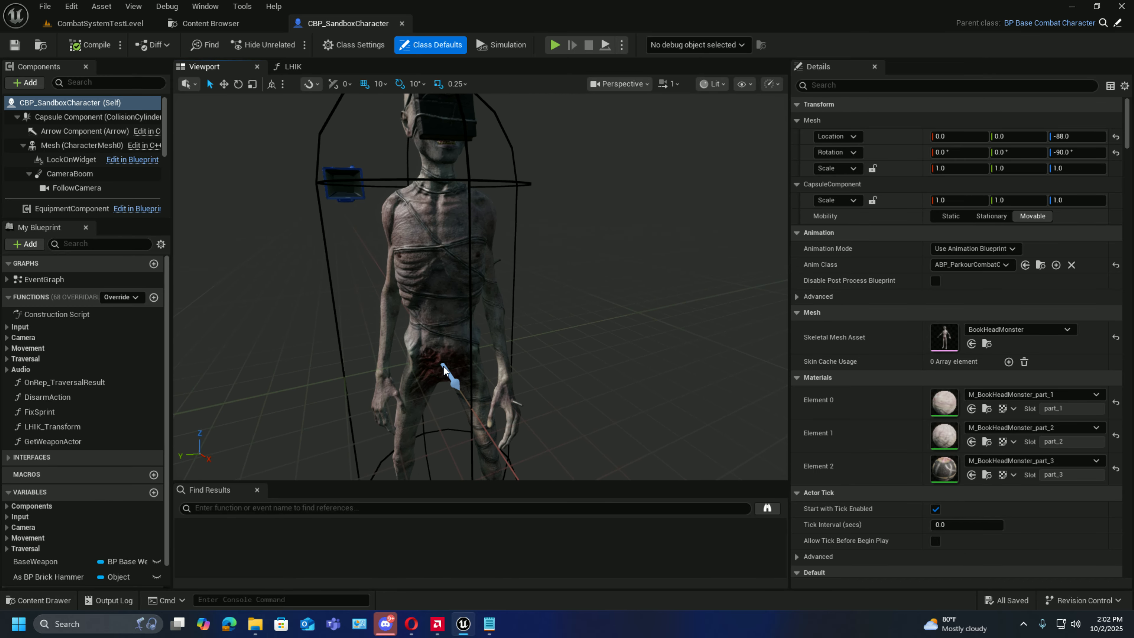
right_drag(443, 369, 443, 370)
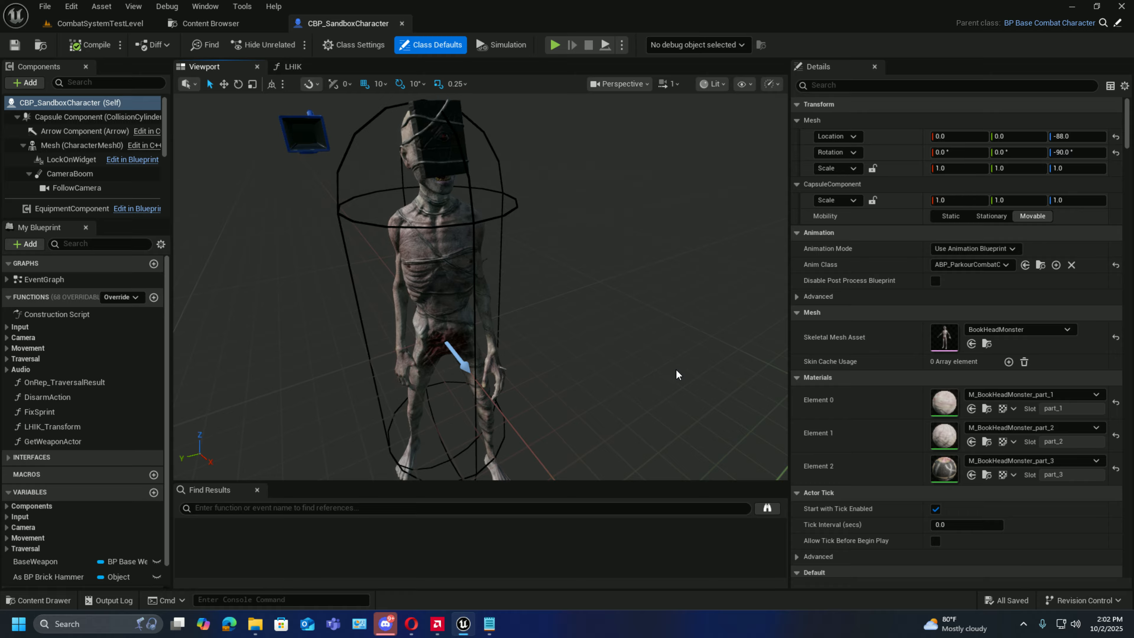
- Place a LevelBlock_Traversable from the LevelPrototyping folder on the level floor near the player start
click(103, 23)
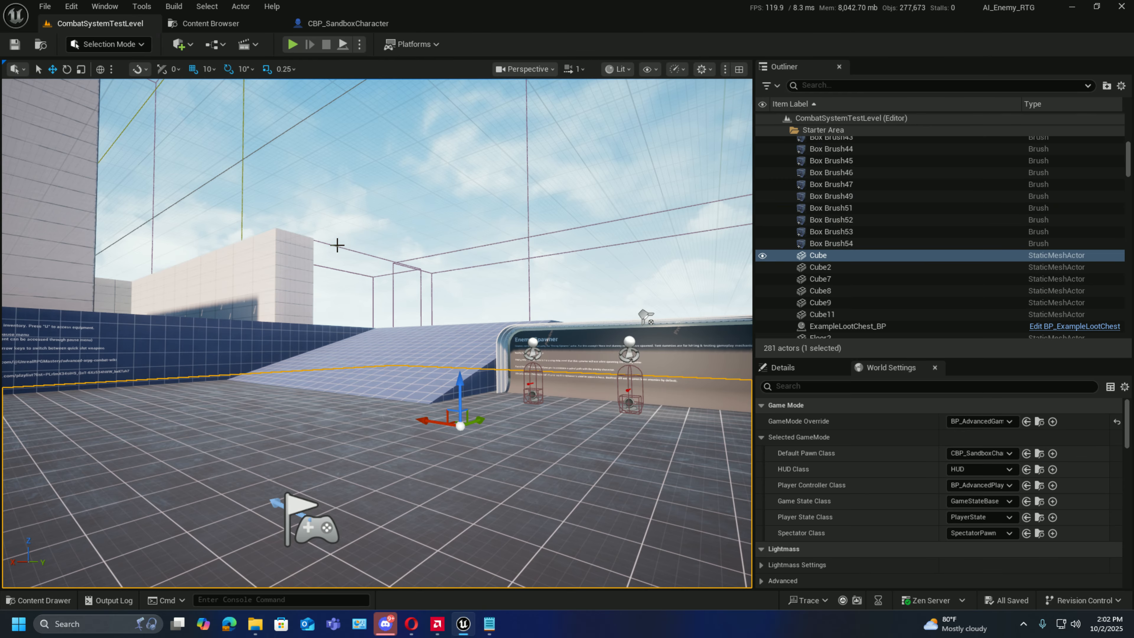
mouse_move(395, 185)
right_down()
mouse_move(416, 214)
mouse_move(376, 213)
mouse_move(395, 185)
right_up()
click(199, 25)
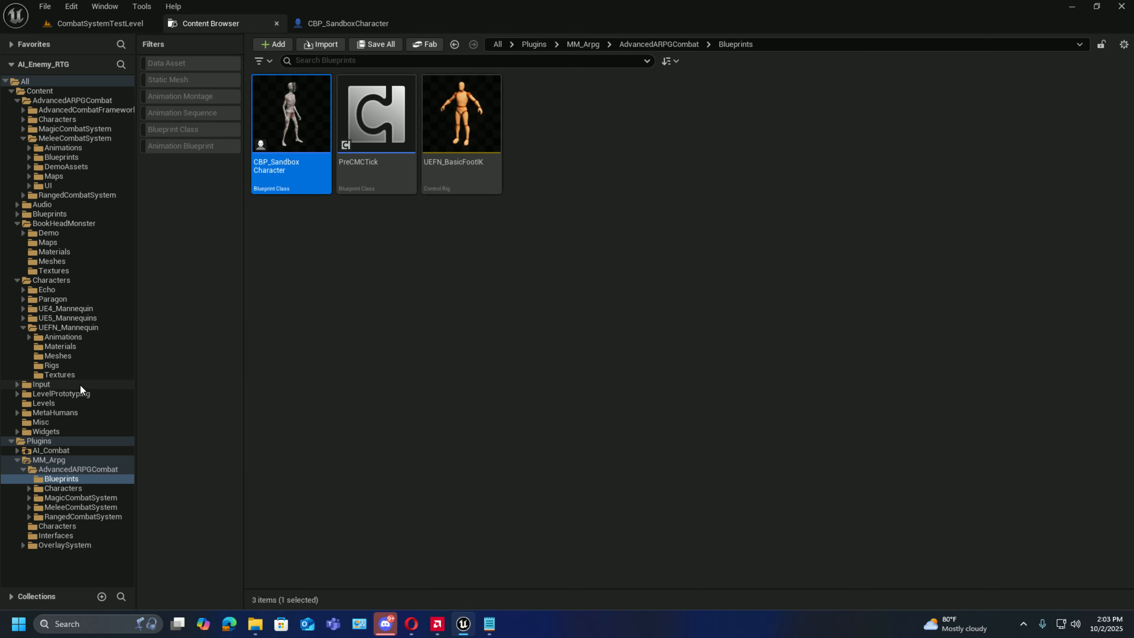
click(76, 394)
click(712, 183)
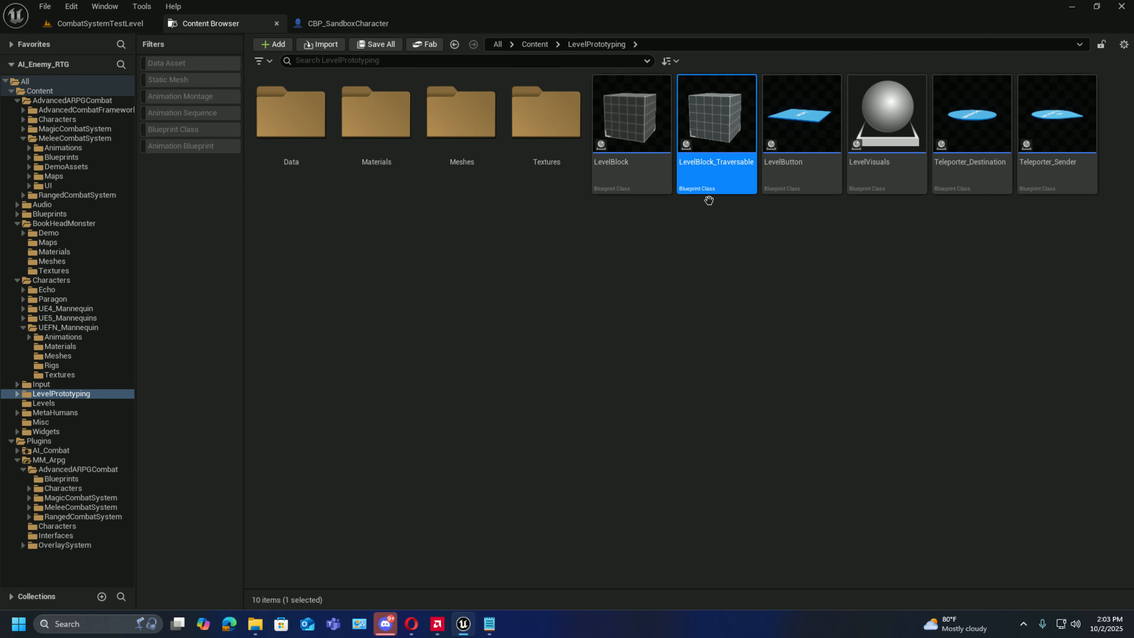
drag(712, 187, 320, 372)
- Scale the placed traversable block along its horizontal axis and save the level
click(81, 69)
drag(211, 379, 213, 380)
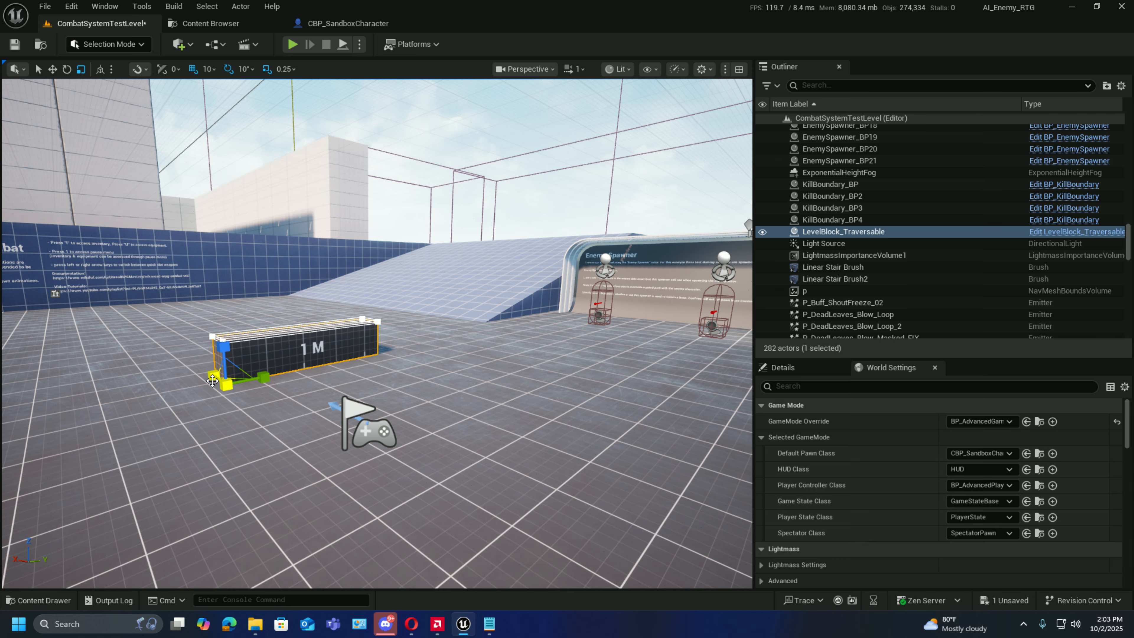
click(15, 43)
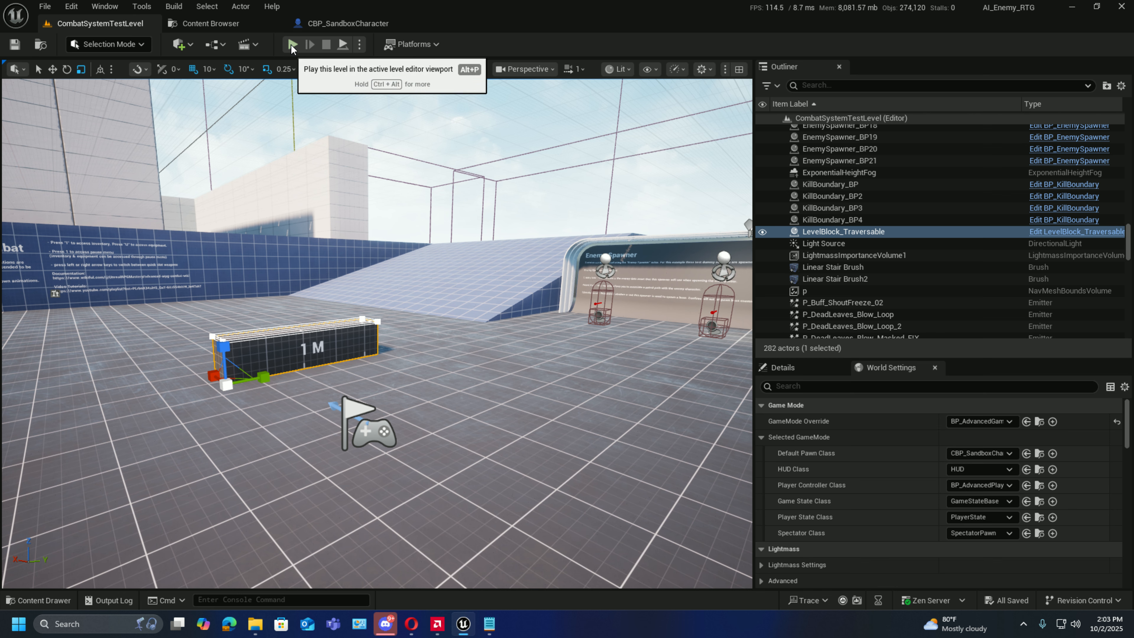
- Play the level, run the character around, and unequip all armor through the equipment screen
click(292, 44)
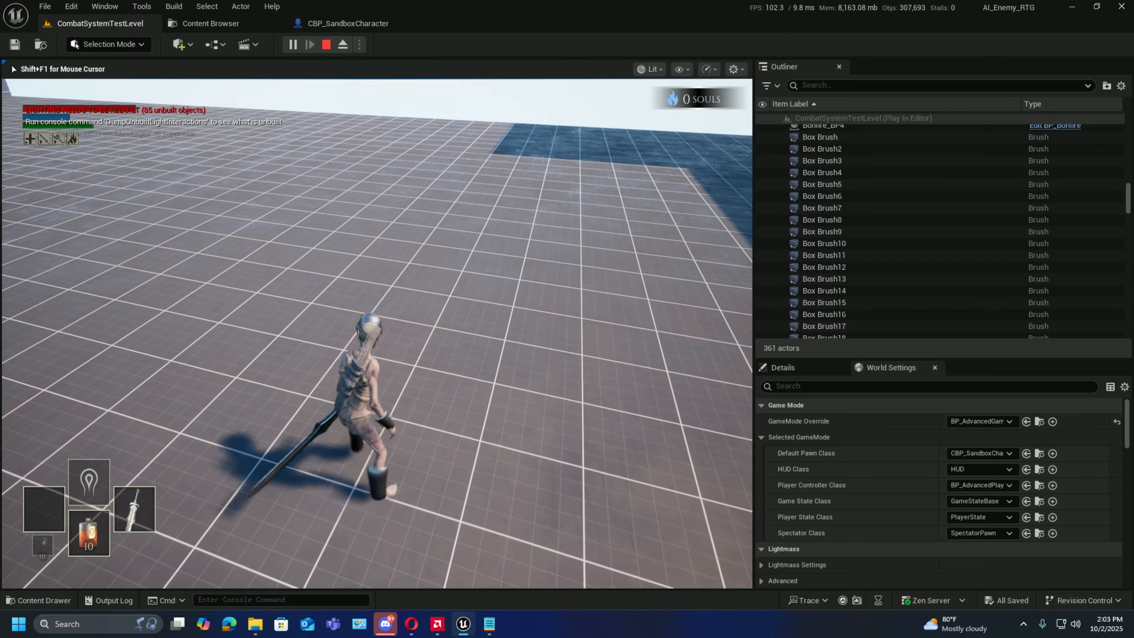
key(w)
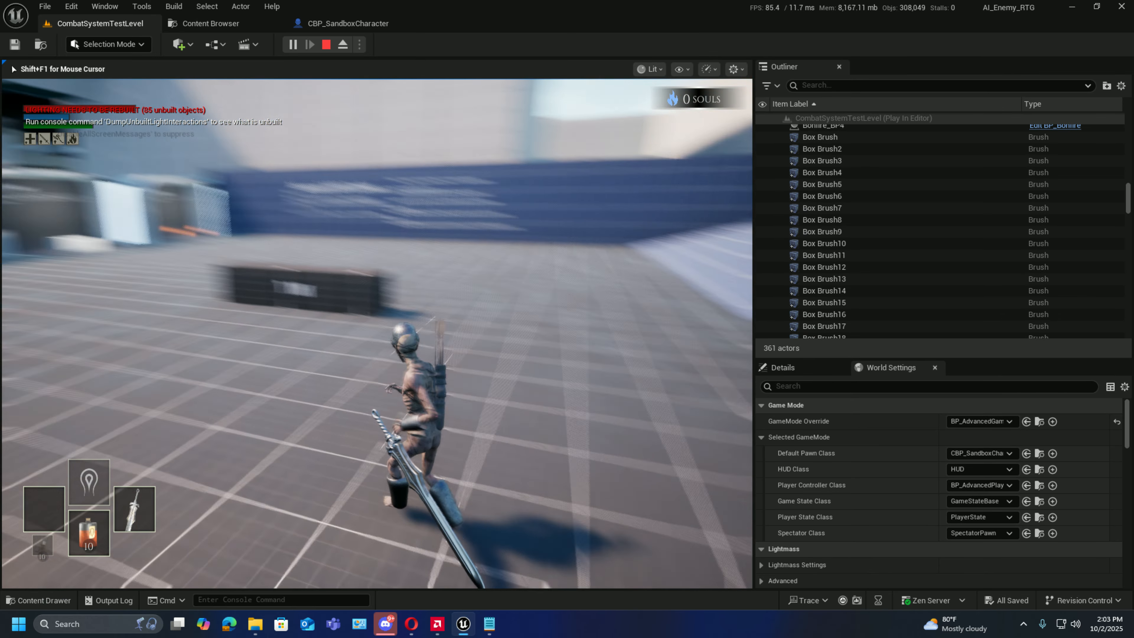
key(w)
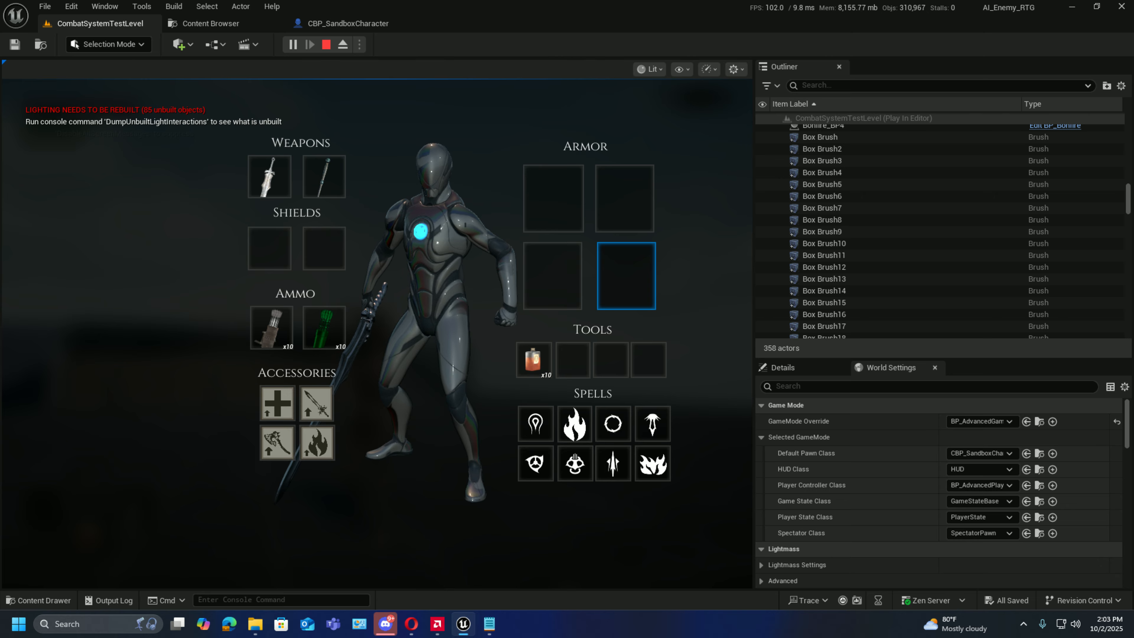
key(i)
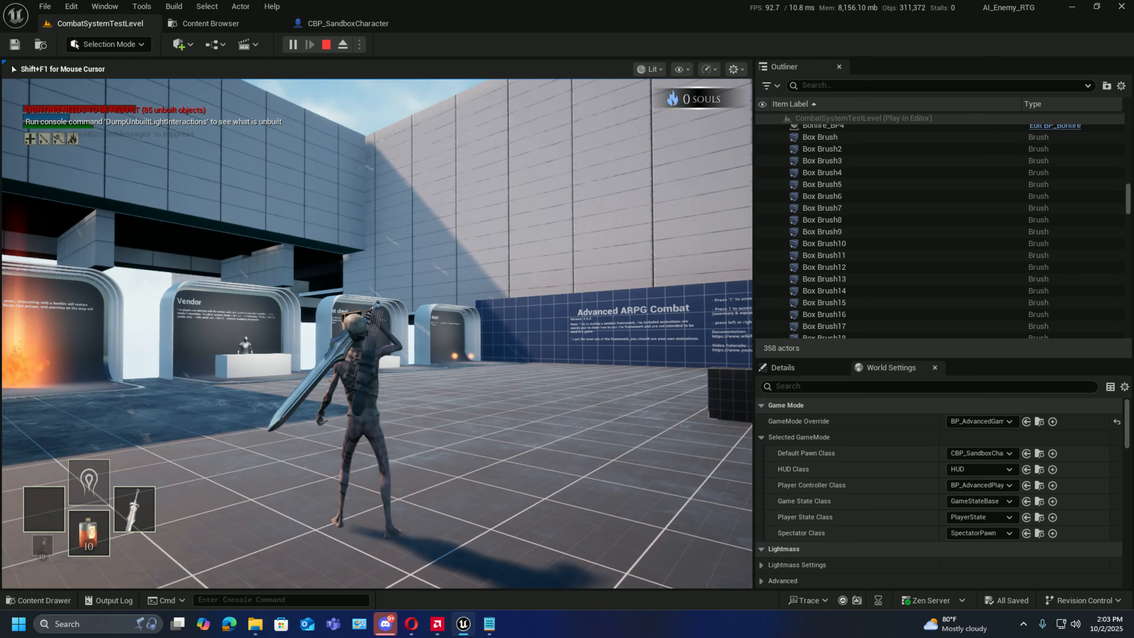
- Run the unarmored character to the 1 m block and test traversing over it from the labelled front side
key(w)
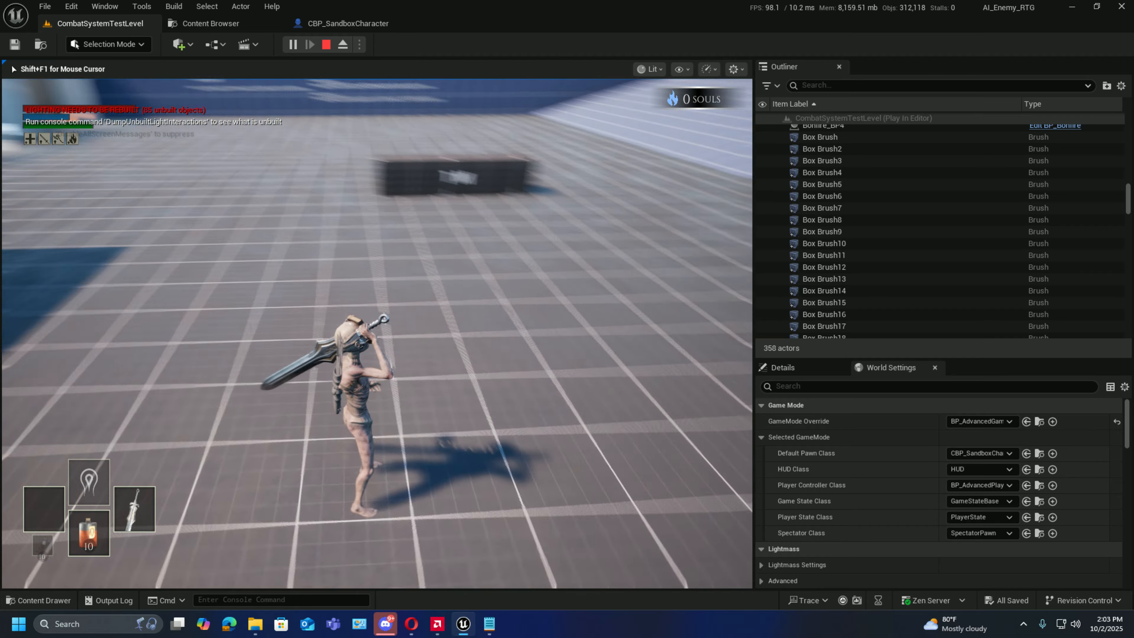
key(w)
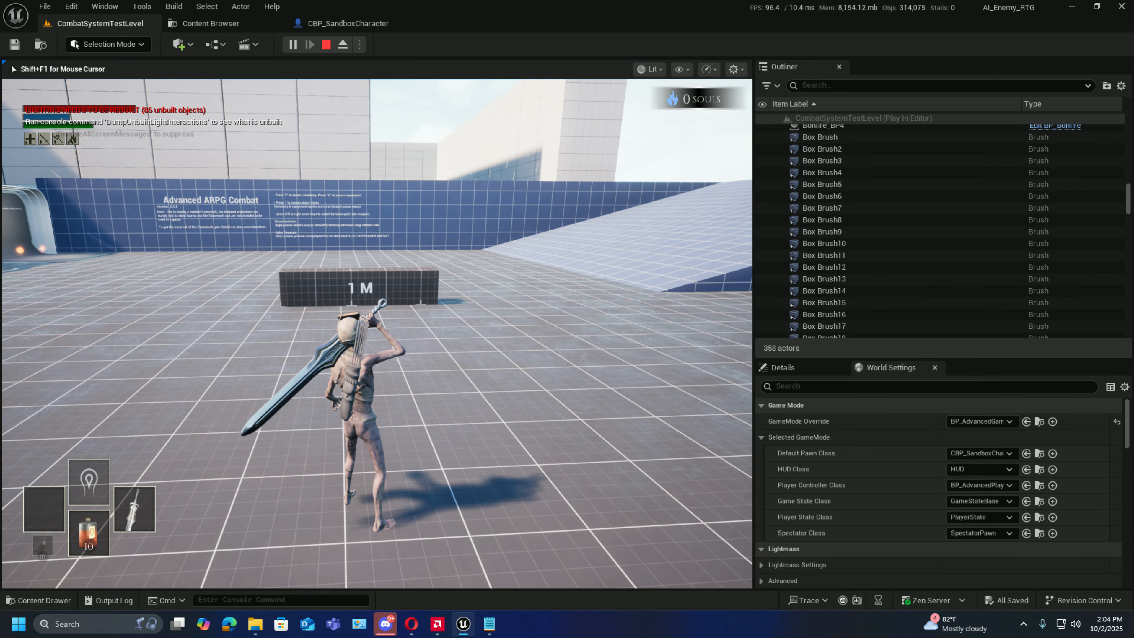
key(w)
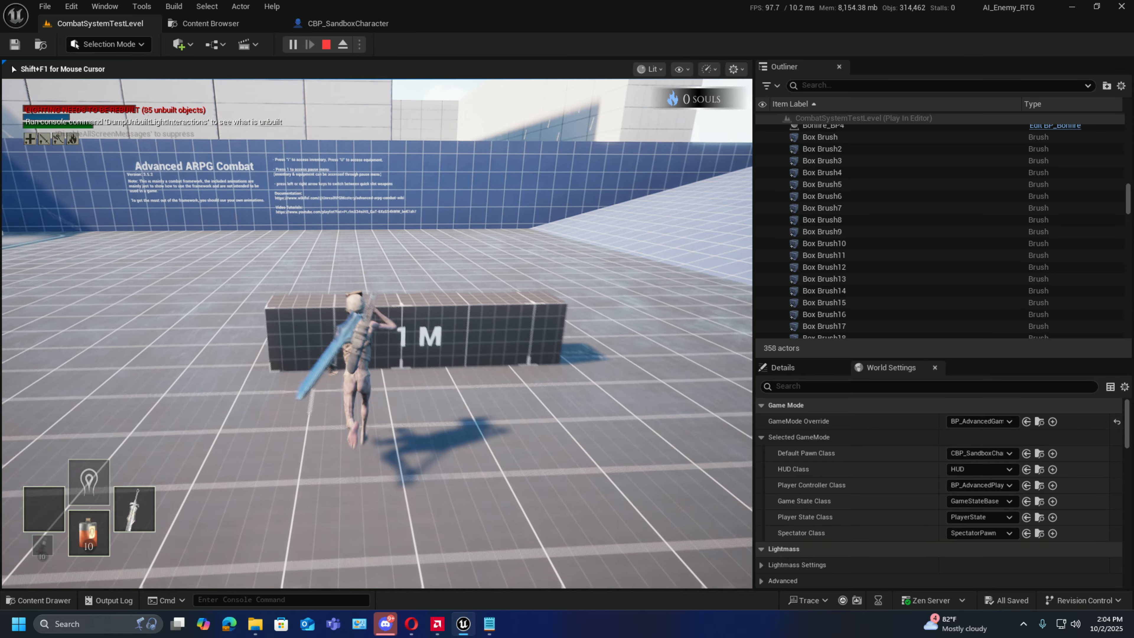
key(space)
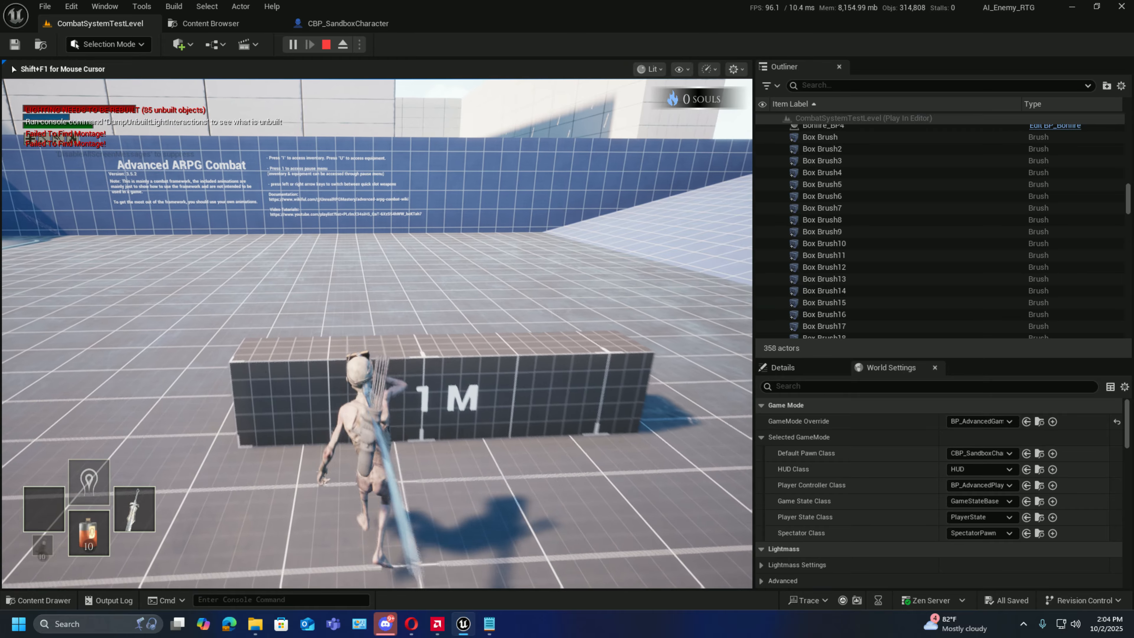
key(s)
key(w)
key(space)
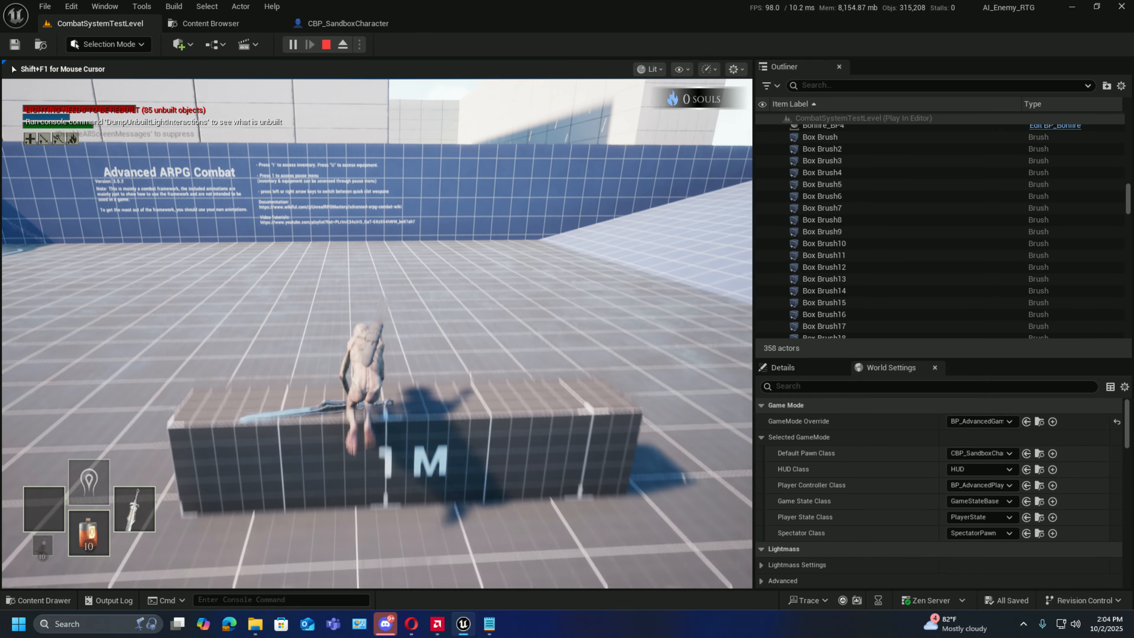
key(w)
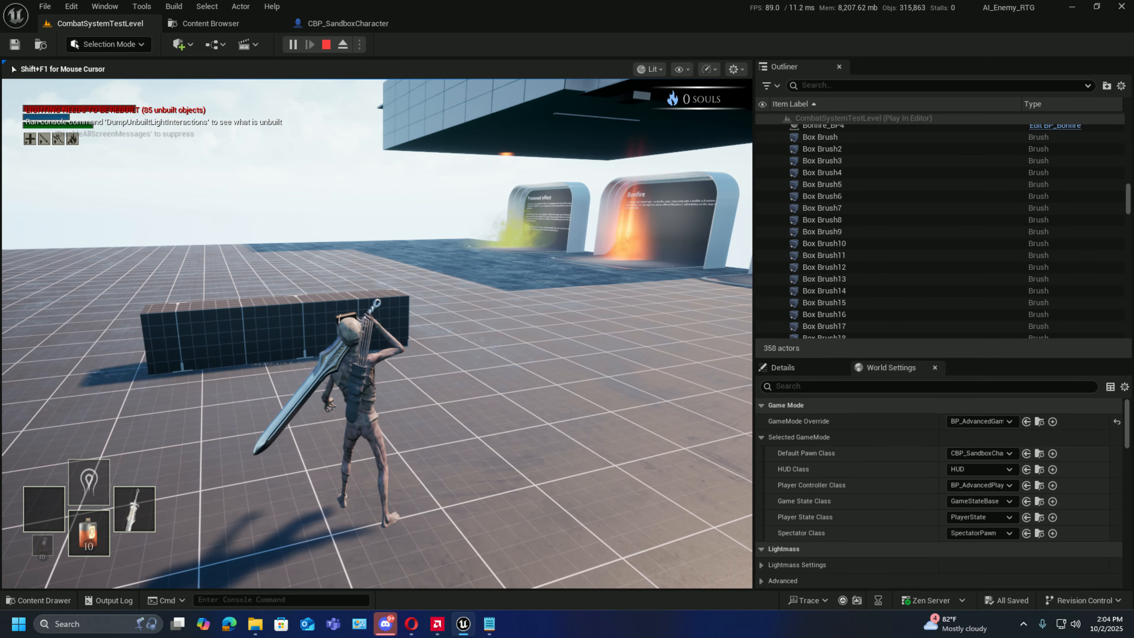
- Position the character behind the 1 m block, test traversing back over it, and stop the play session
key(s)
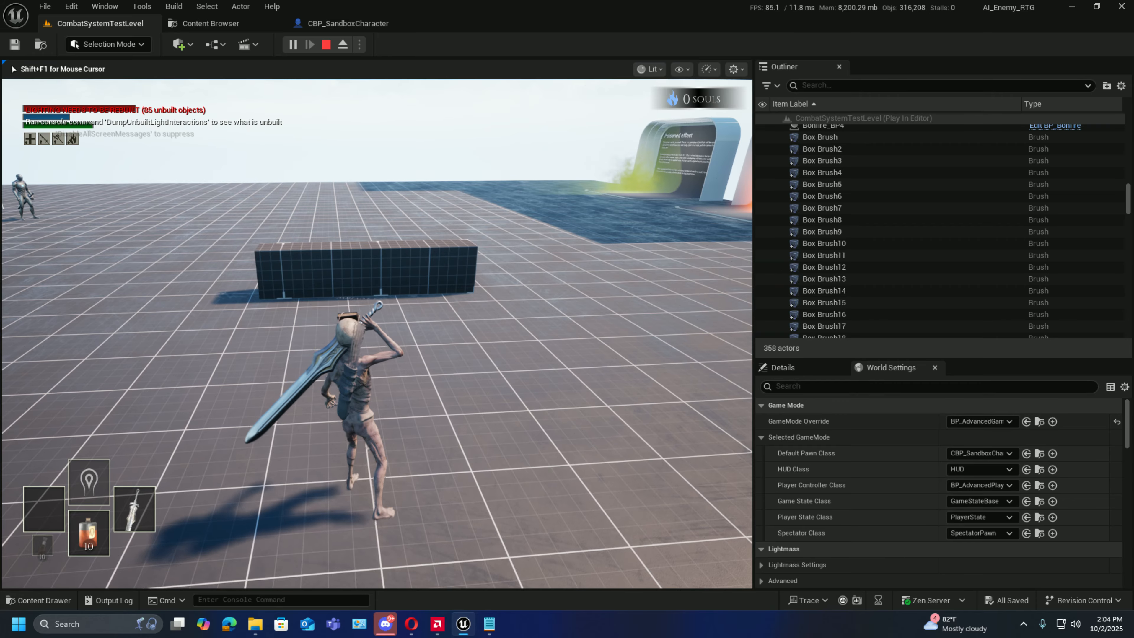
key(w)
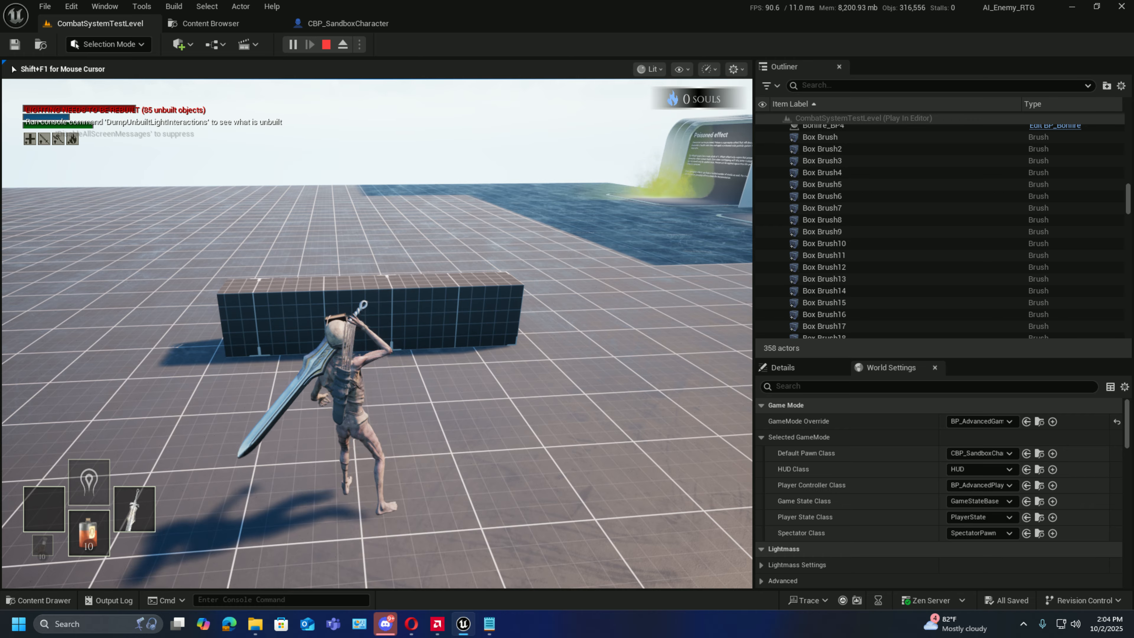
key(d)
key(w)
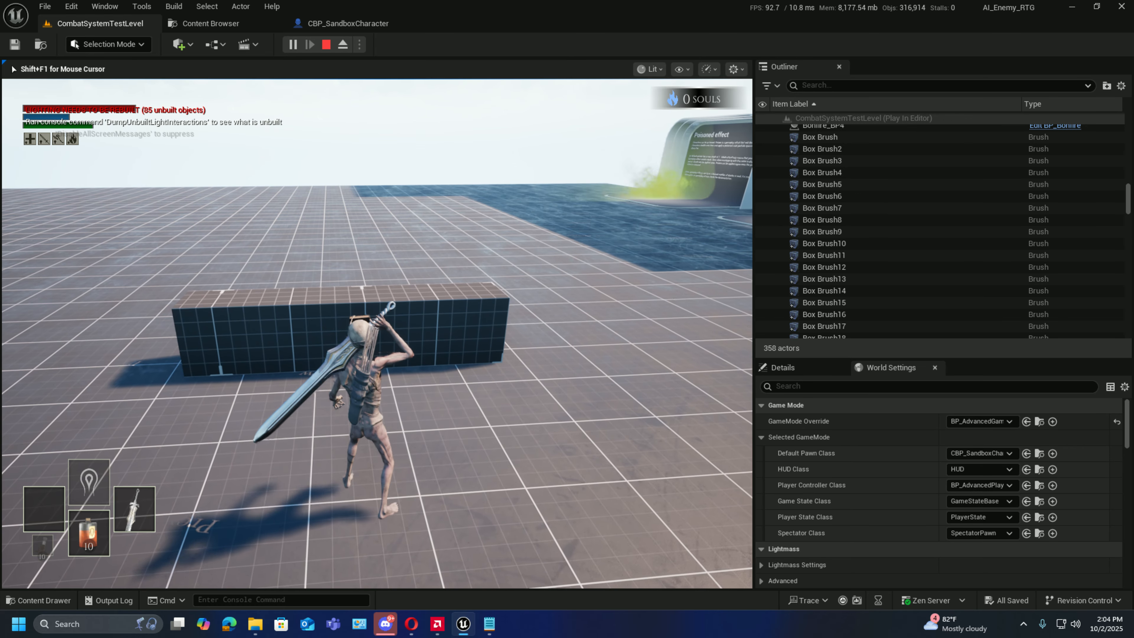
key(s)
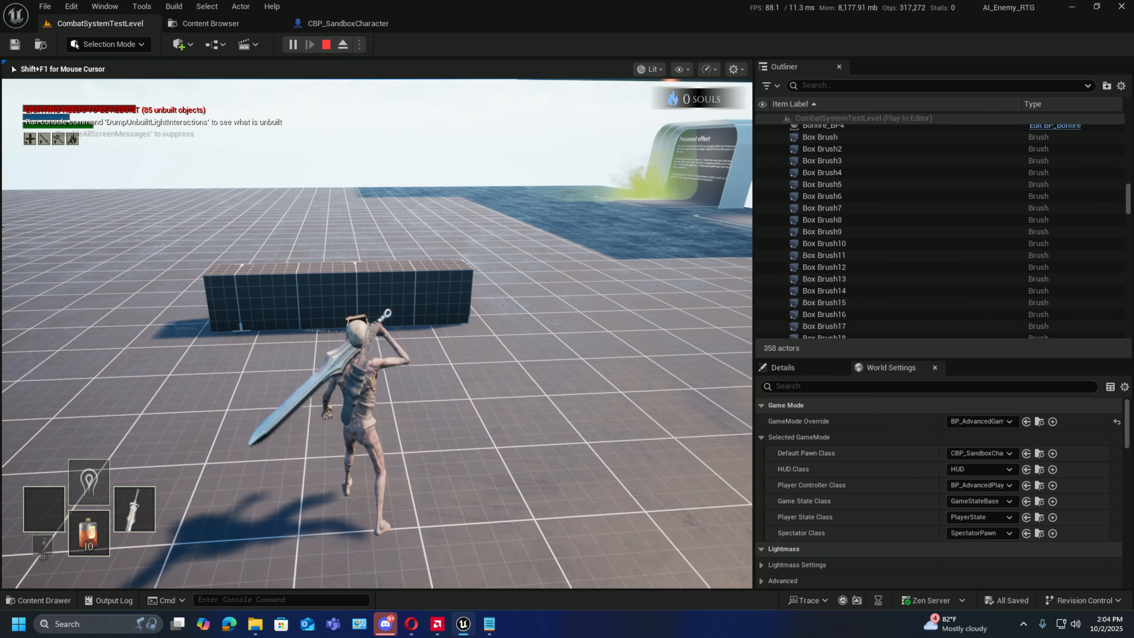
key(w)
key(space)
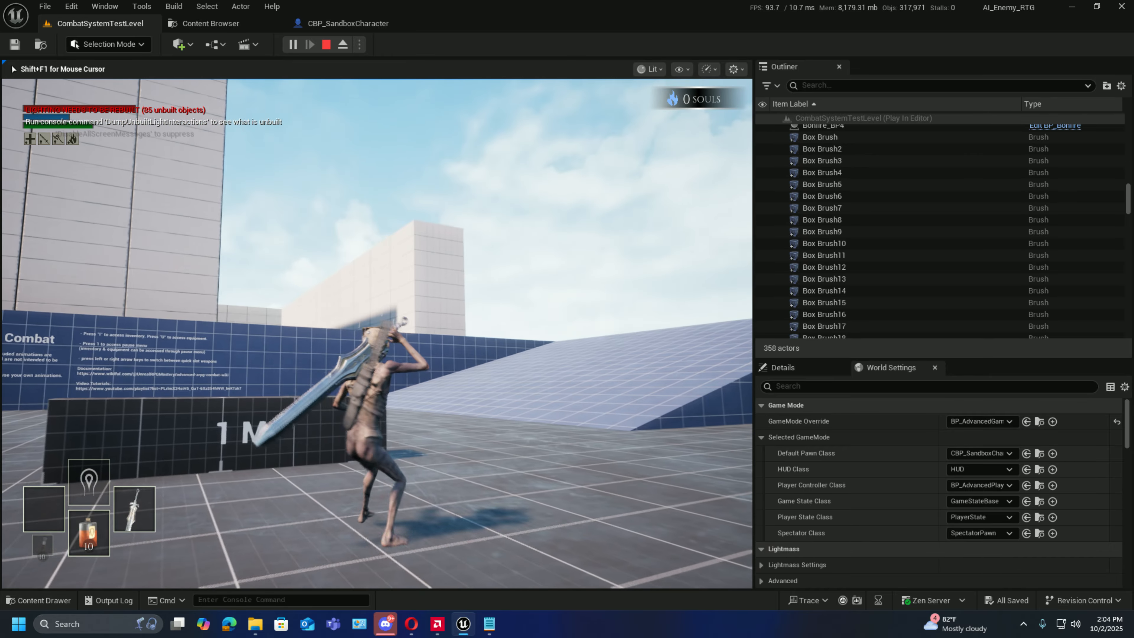
key(s)
key(Escape)
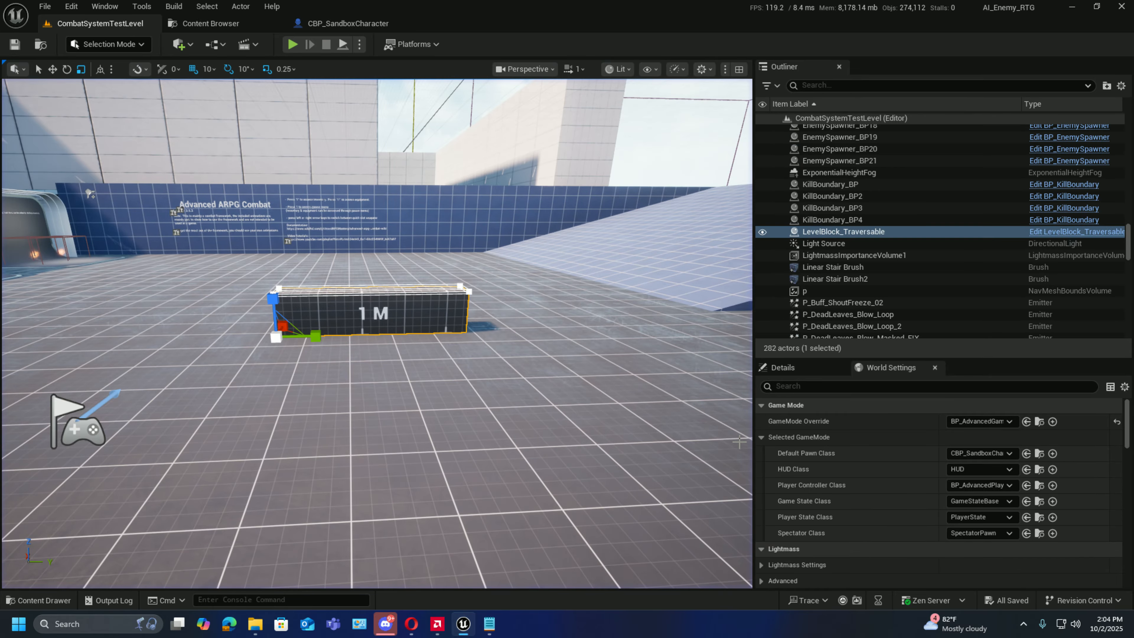
- Scale the traversable block up to a height of 2.25 m and save the level
drag(270, 301, 270, 281)
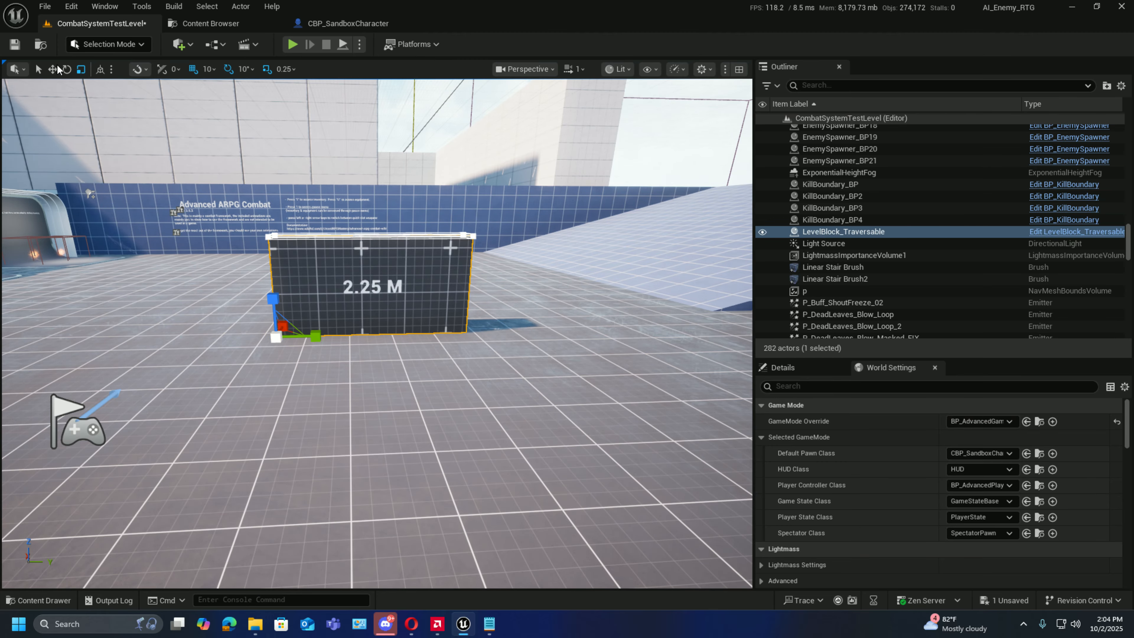
click(14, 44)
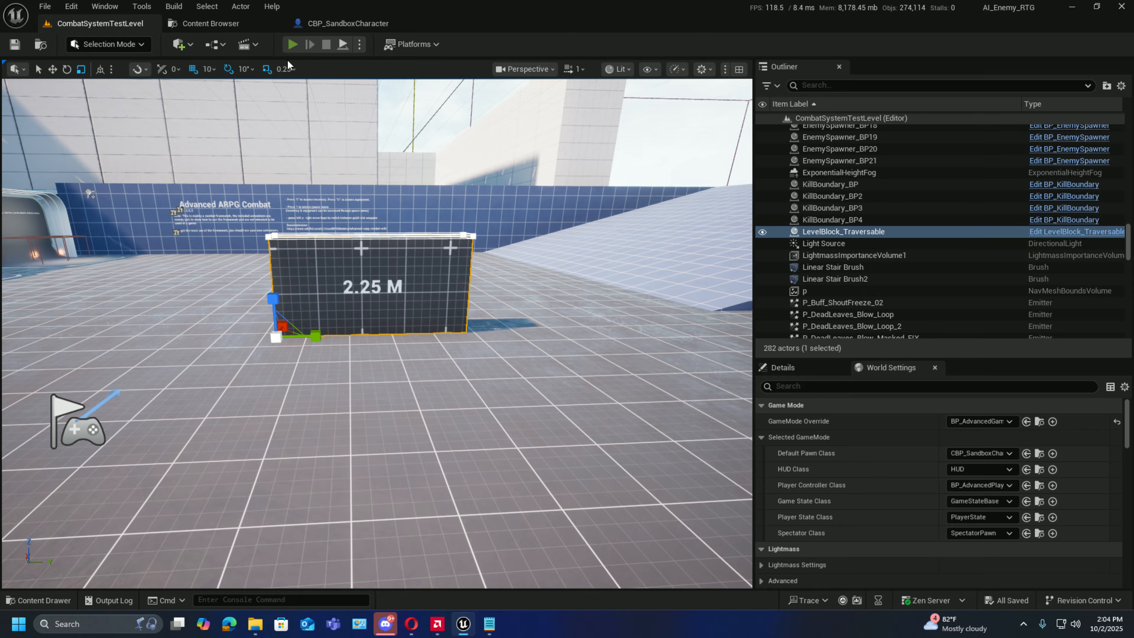
- Play the level again and test climbing the armored character onto the 2.25 m block
key(alt+p)
key(w)
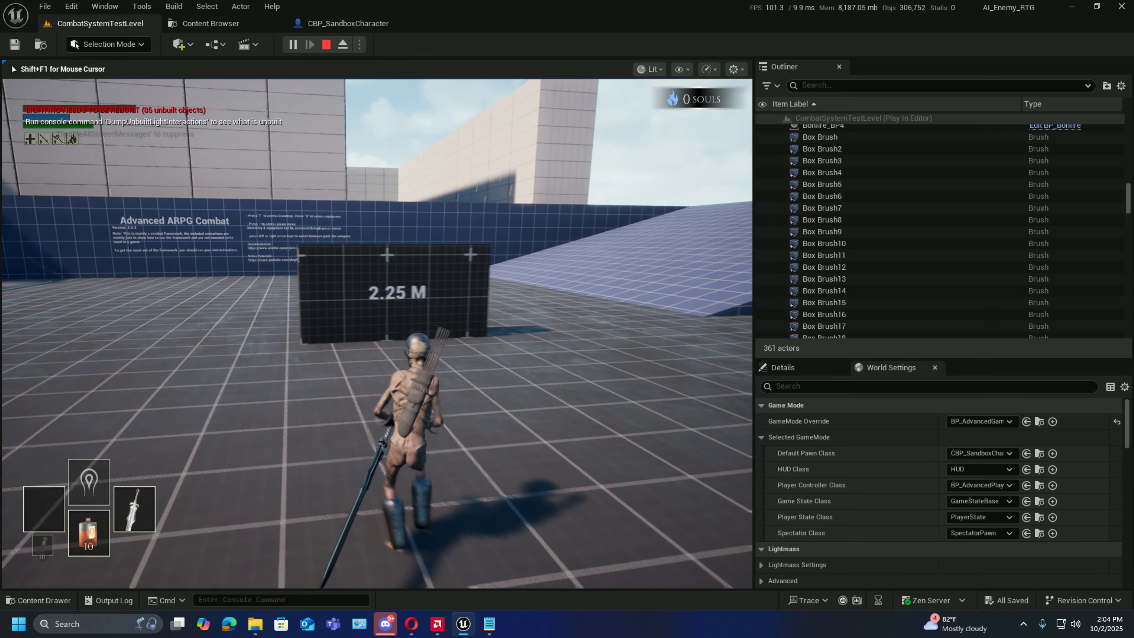
key(w)
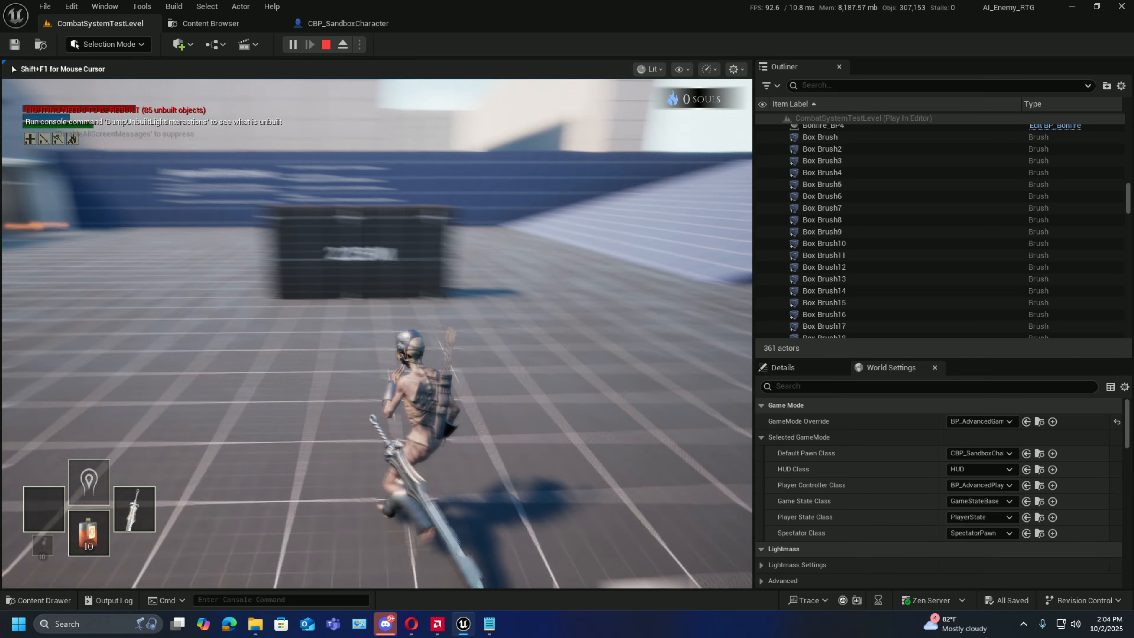
key(w)
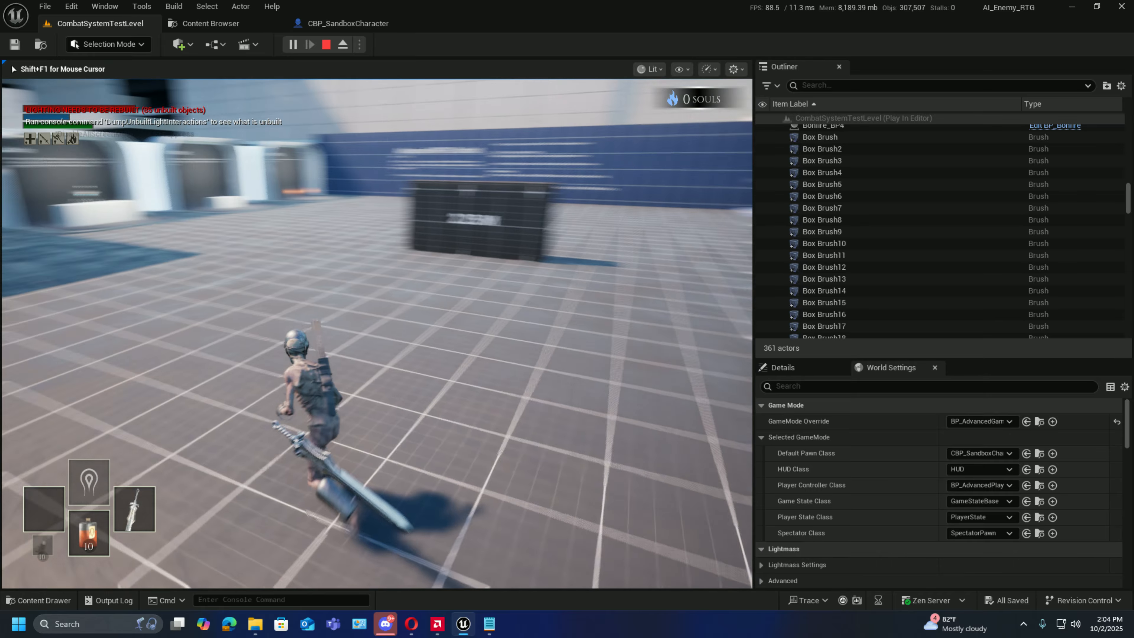
key(w)
key(w)
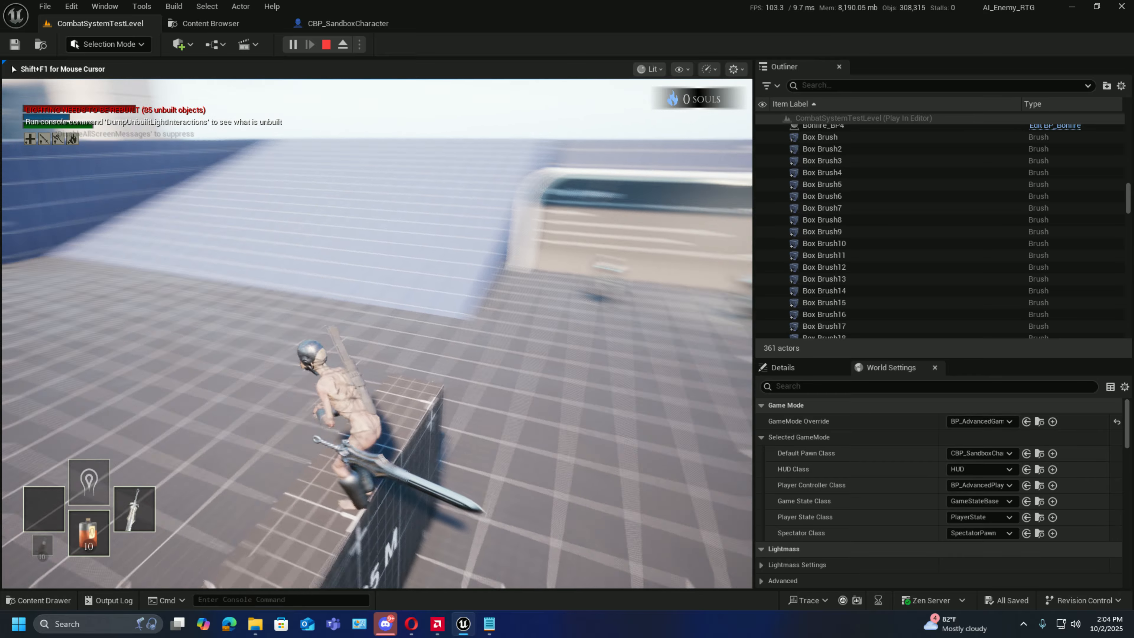
key(s)
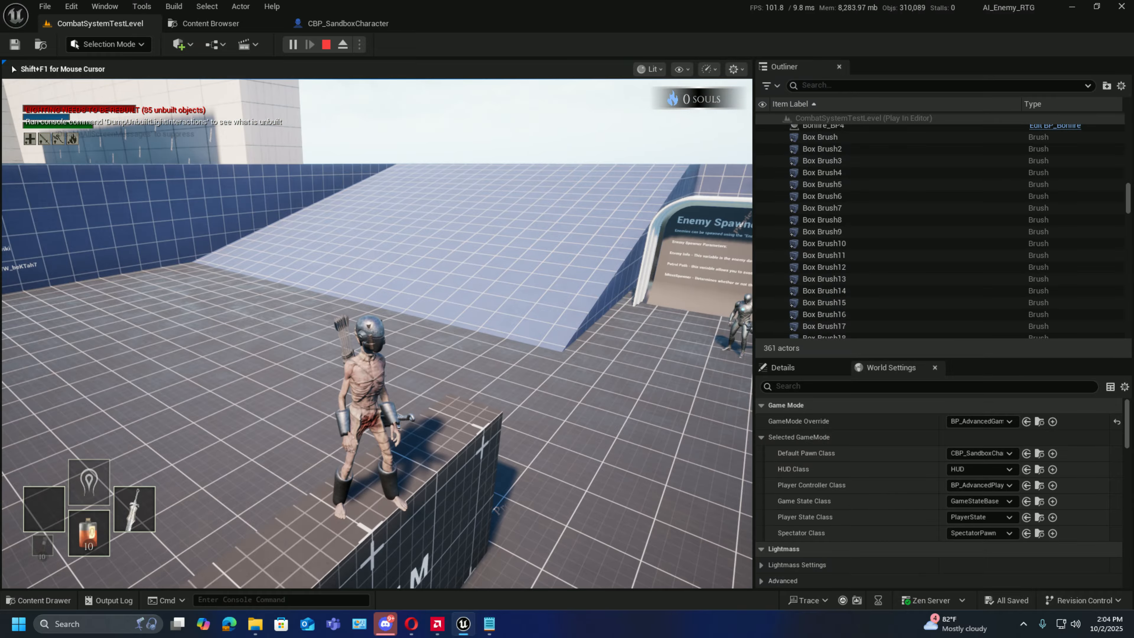
- Finish the movement test in front of the 2.25 m block and return to the Content Browser
key(w)
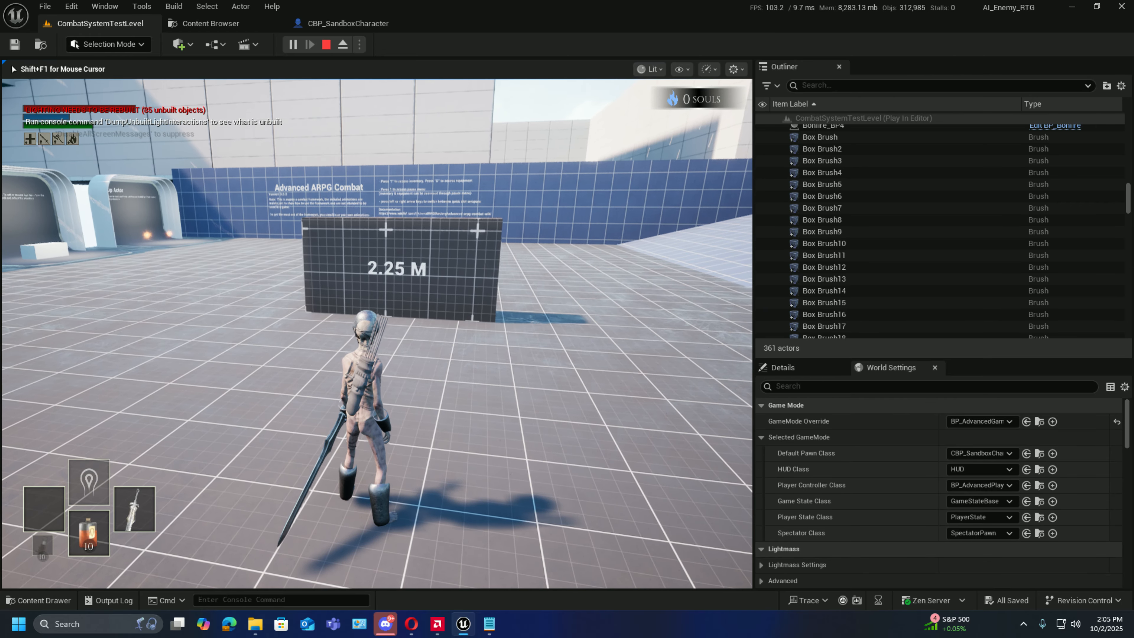
key(w)
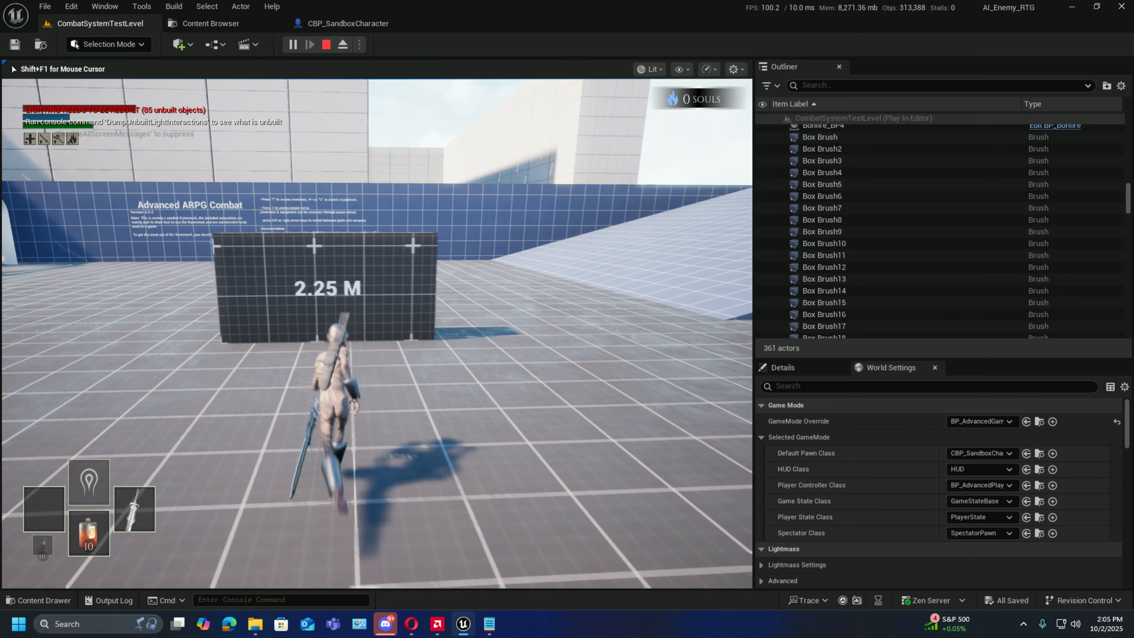
key(s)
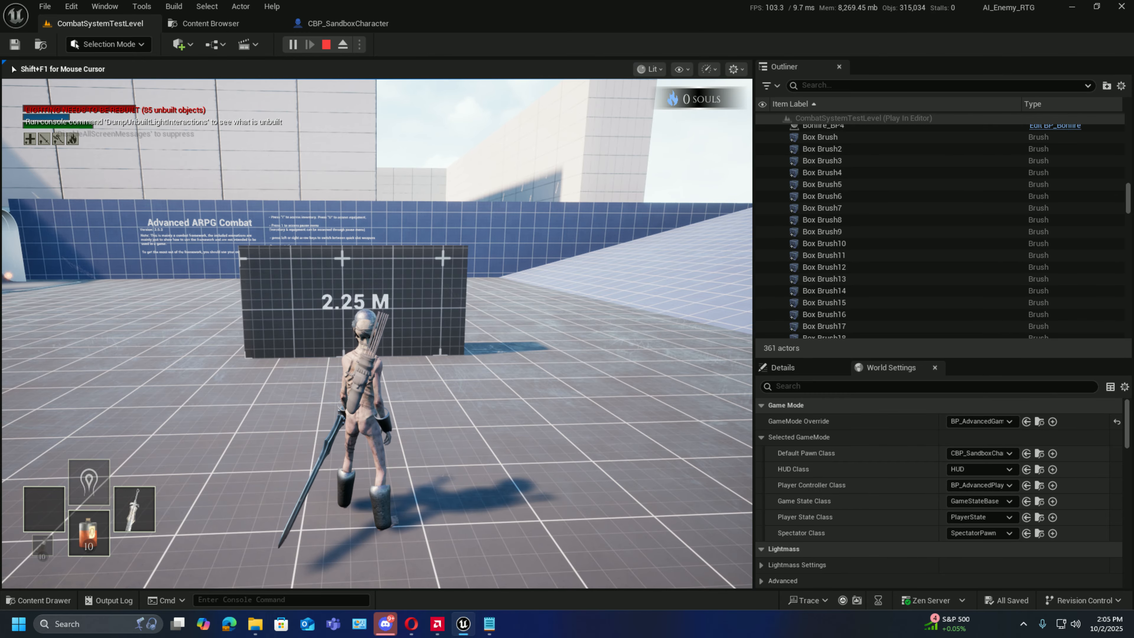
key(Escape)
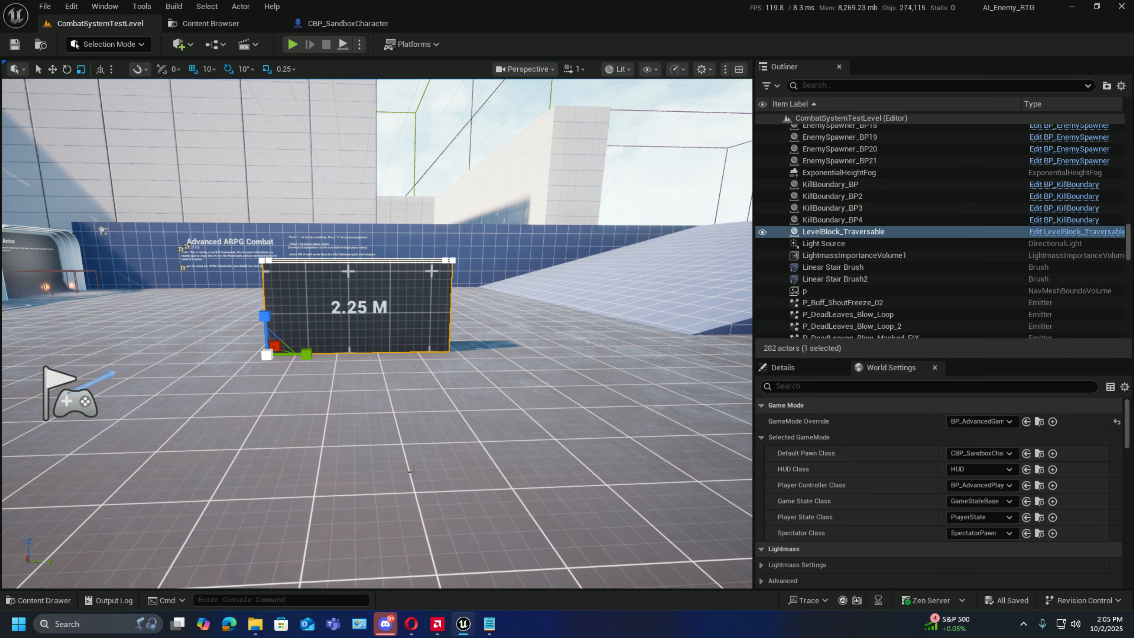
click(220, 31)
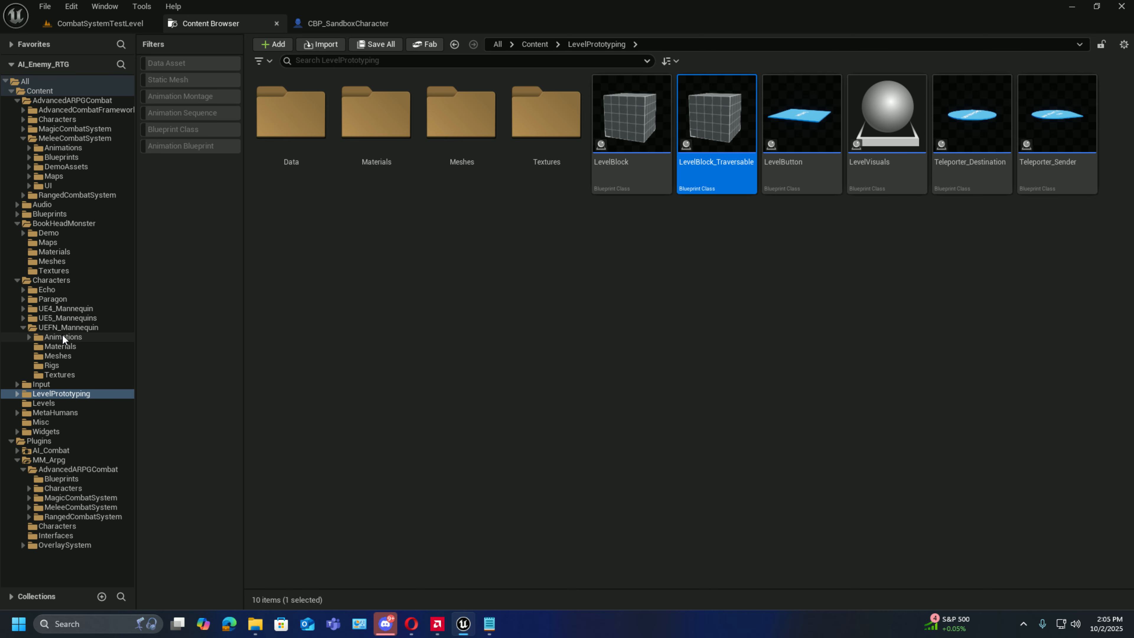
- Open the CHT_PoseSearchDatabases chooser table from the UEFN_Mannequin MotionMatchingData folder and widen its Result column to read the full names
click(32, 337)
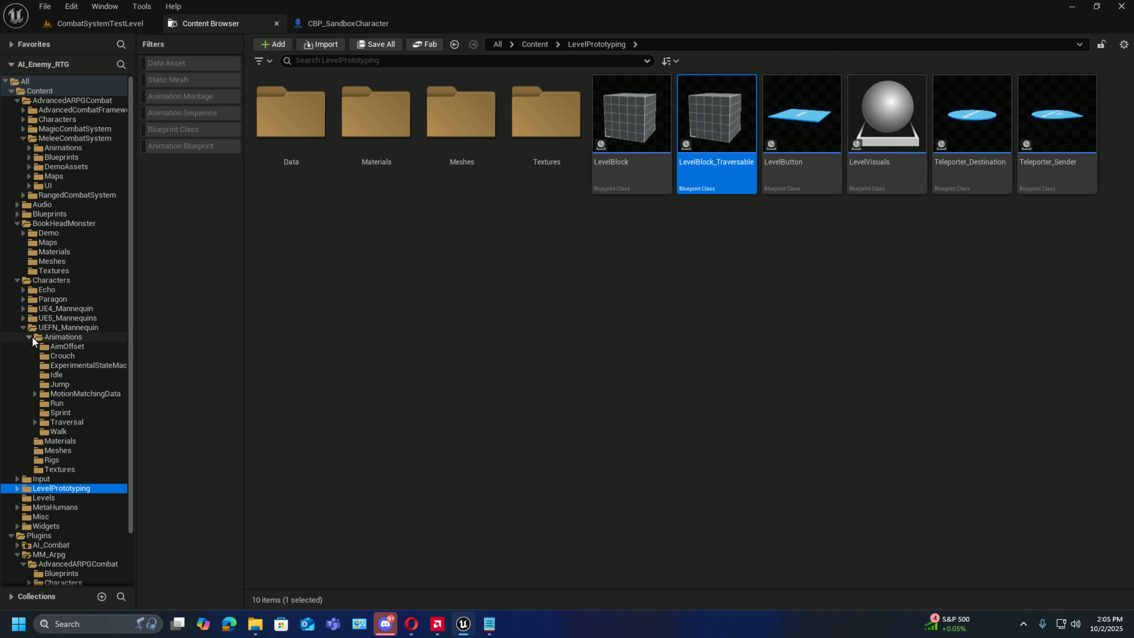
click(101, 395)
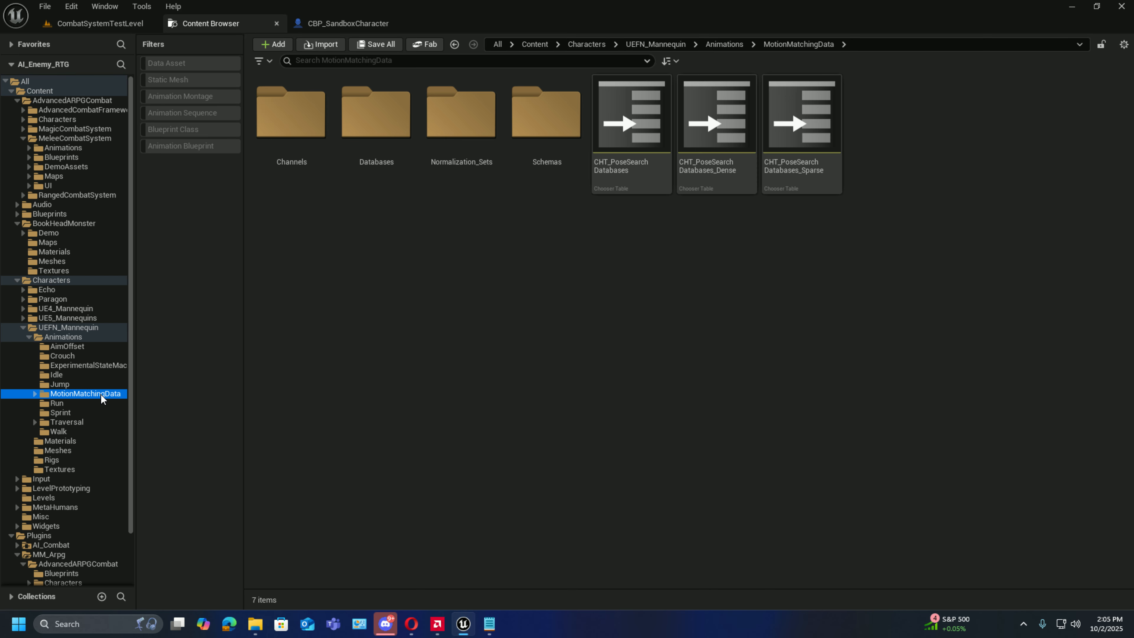
click(606, 153)
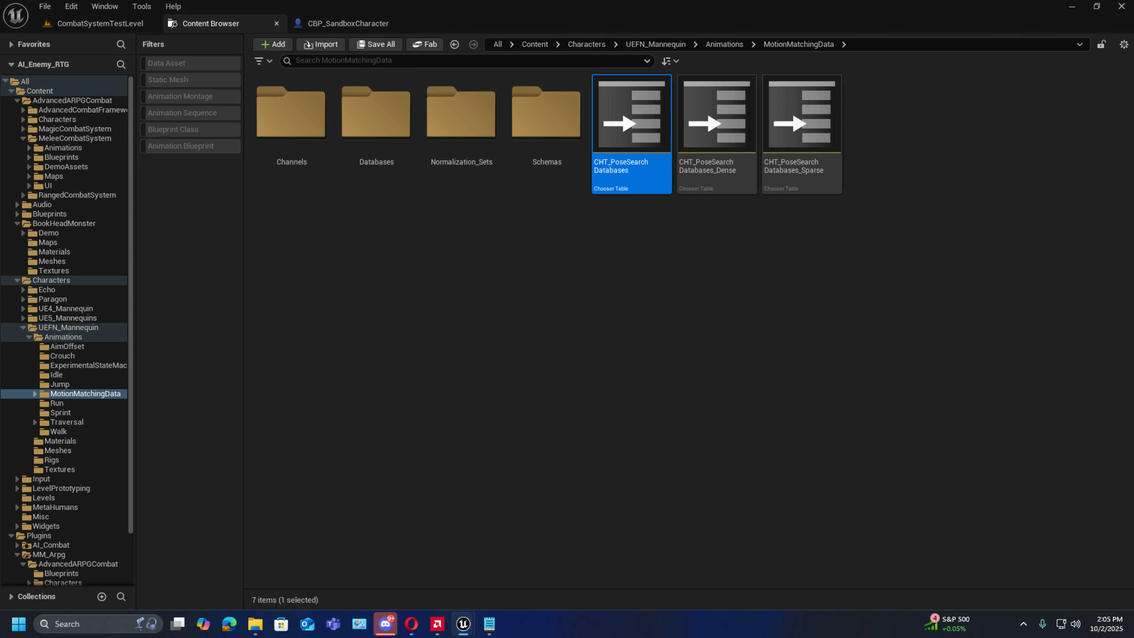
double_click(596, 139)
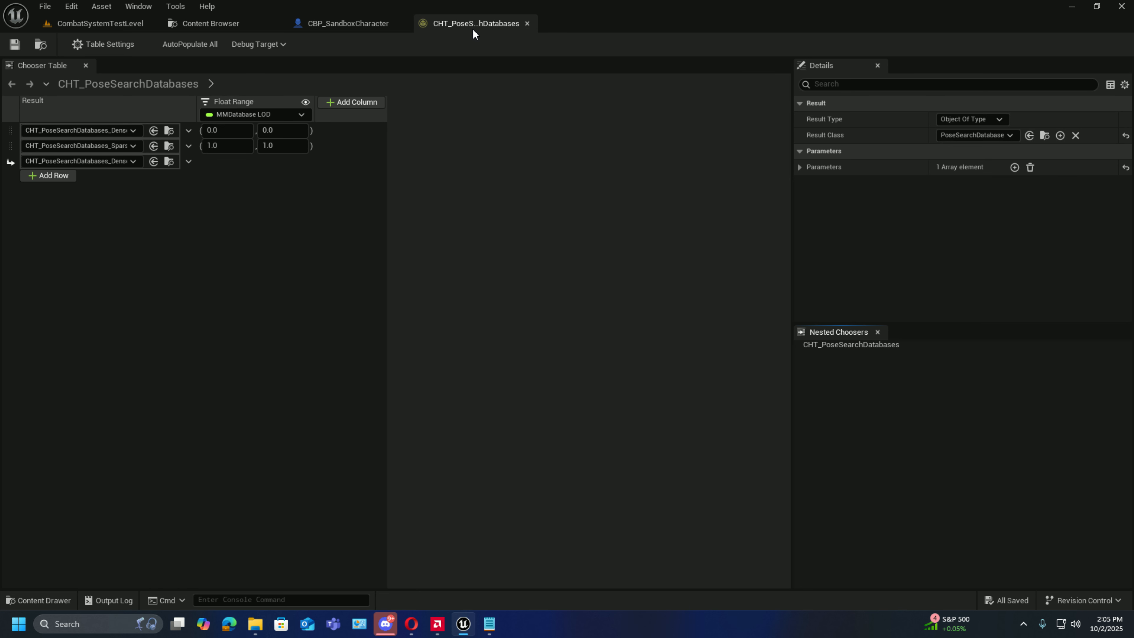
drag(196, 109, 261, 113)
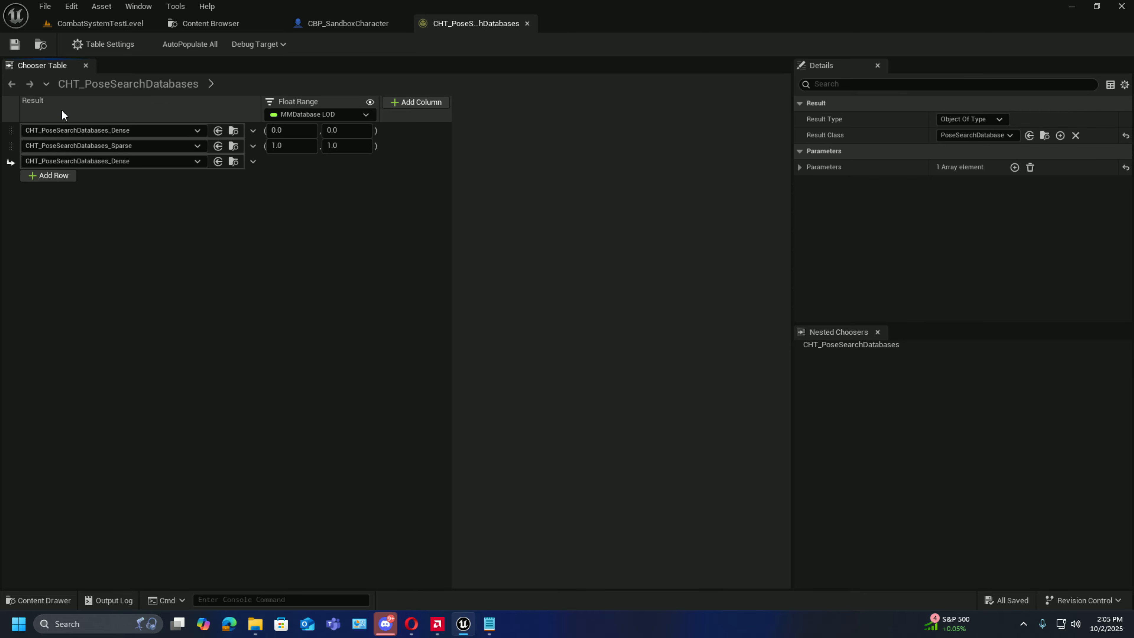
- Locate and open the CHT_PoseSearchDatabases_Dense chooser table and enter its nested Stand Idles chooser
click(232, 131)
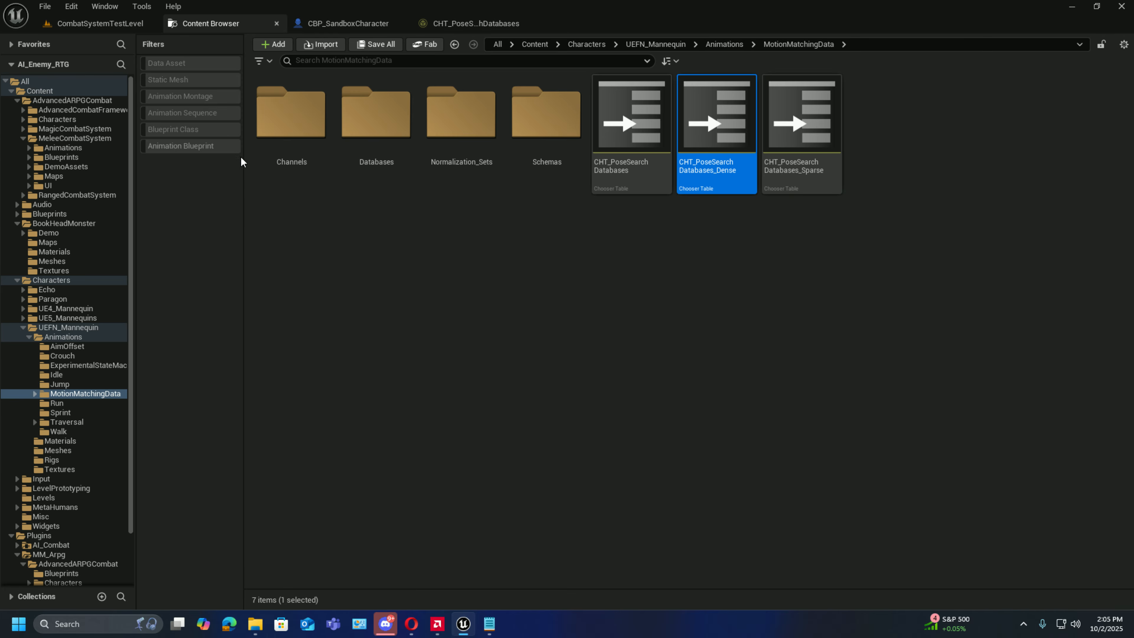
double_click(701, 190)
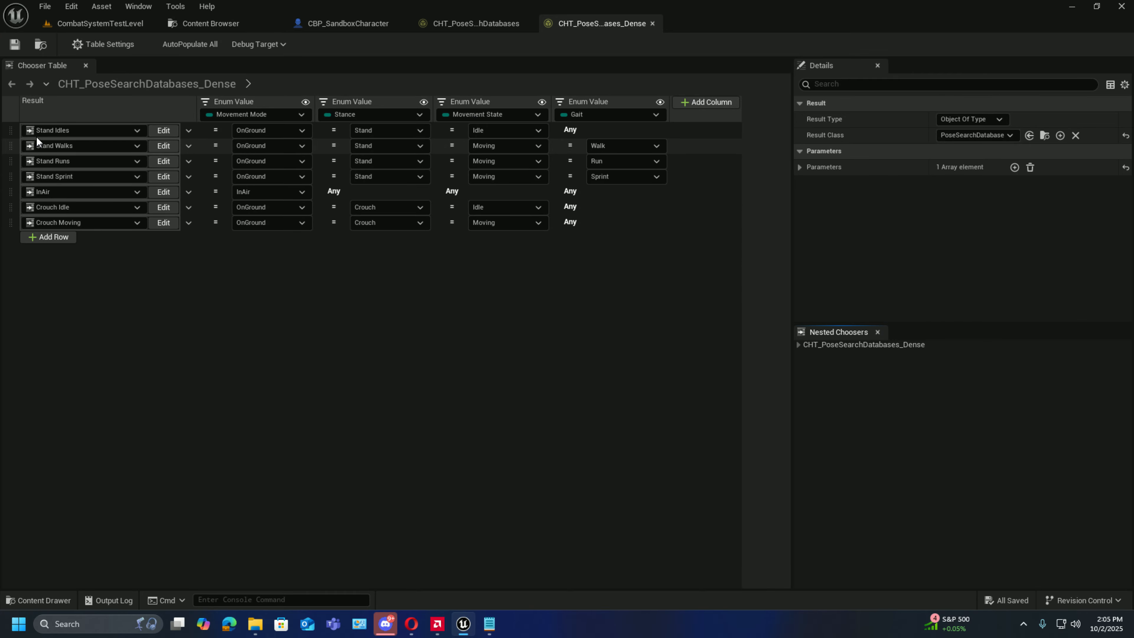
click(164, 130)
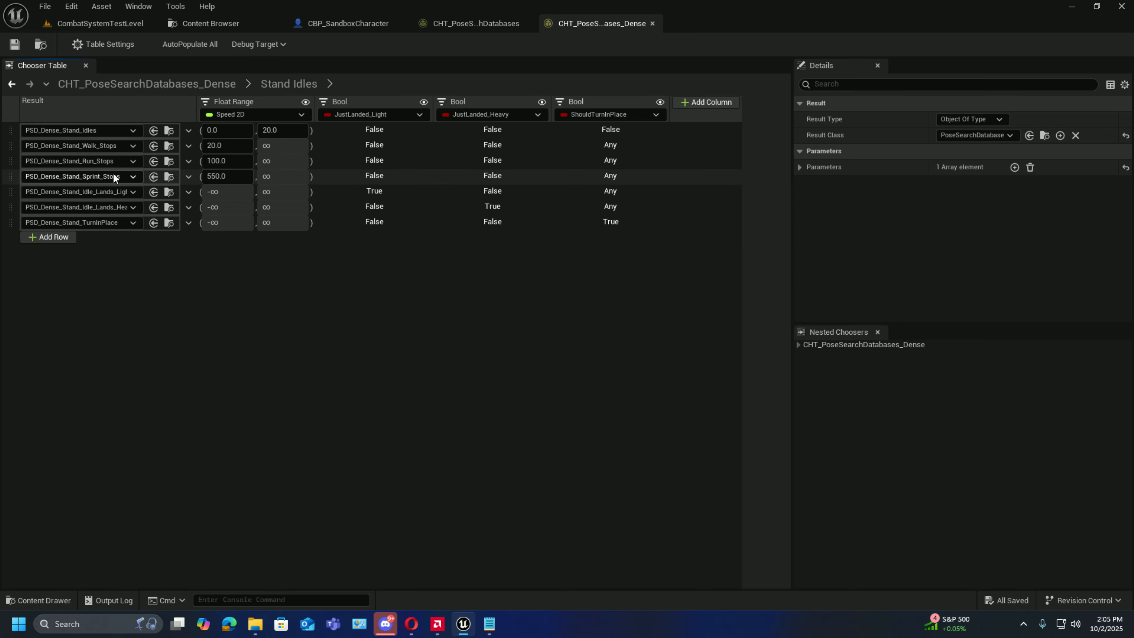
- Browse to the dense databases, inspect the crouch idle loop entry in PSD_Dense_Crouch_Idles with a widened asset list, and close the database
click(172, 133)
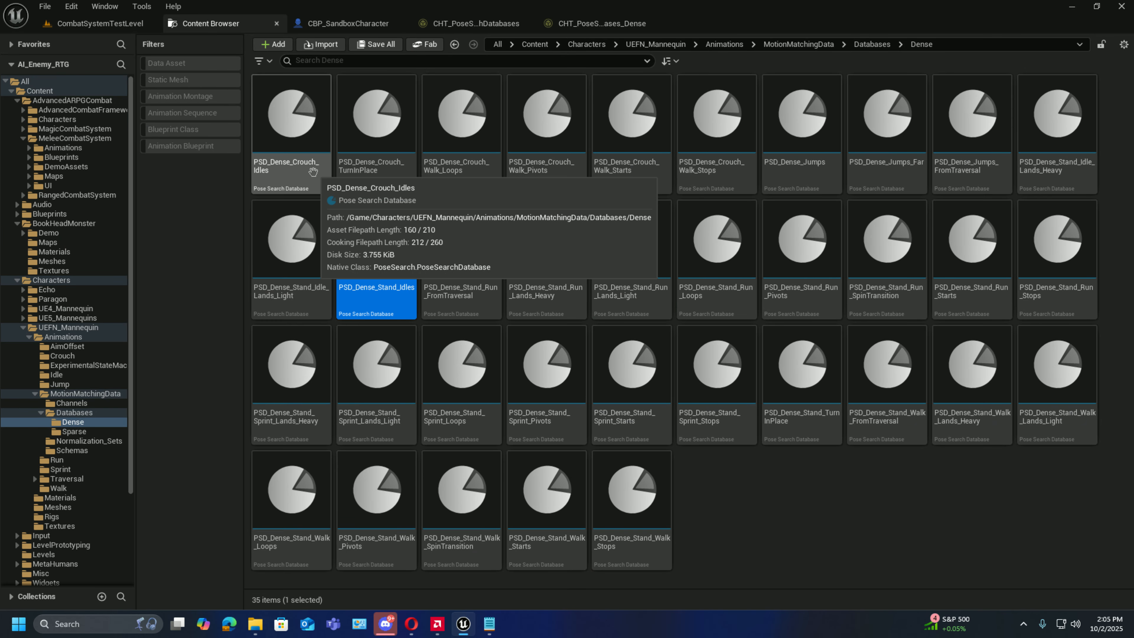
double_click(312, 172)
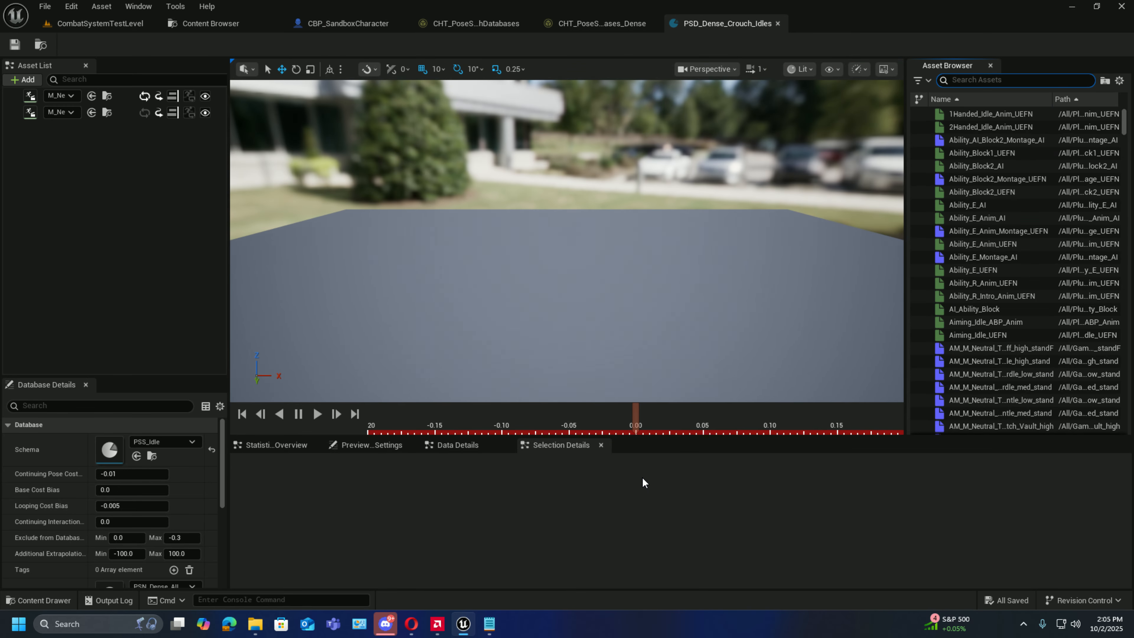
click(125, 98)
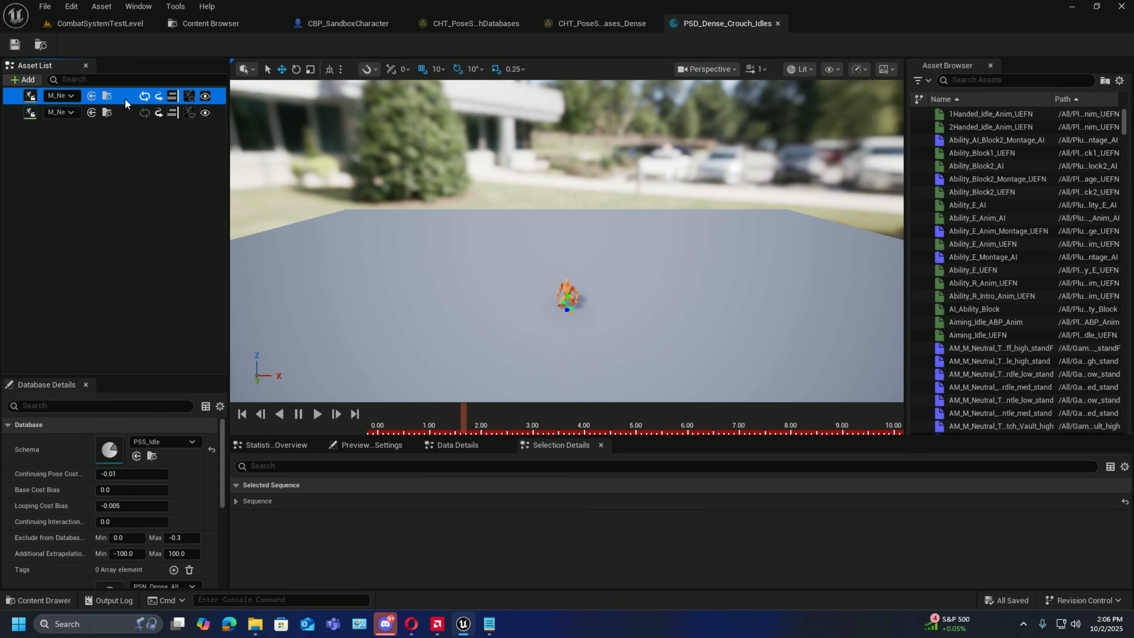
drag(228, 181, 377, 204)
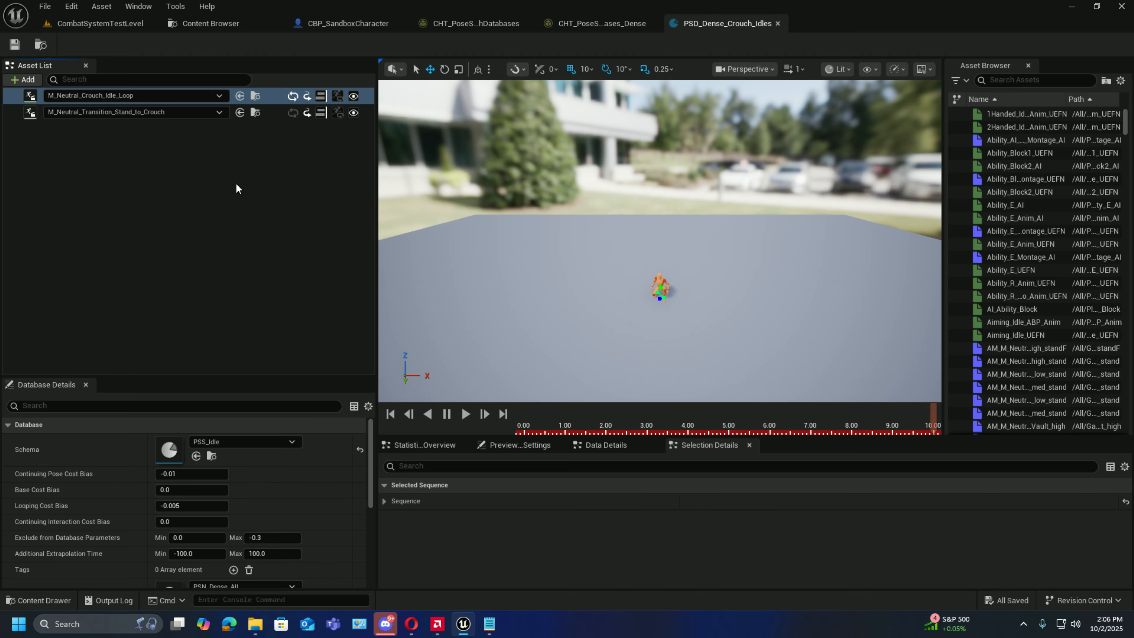
click(777, 24)
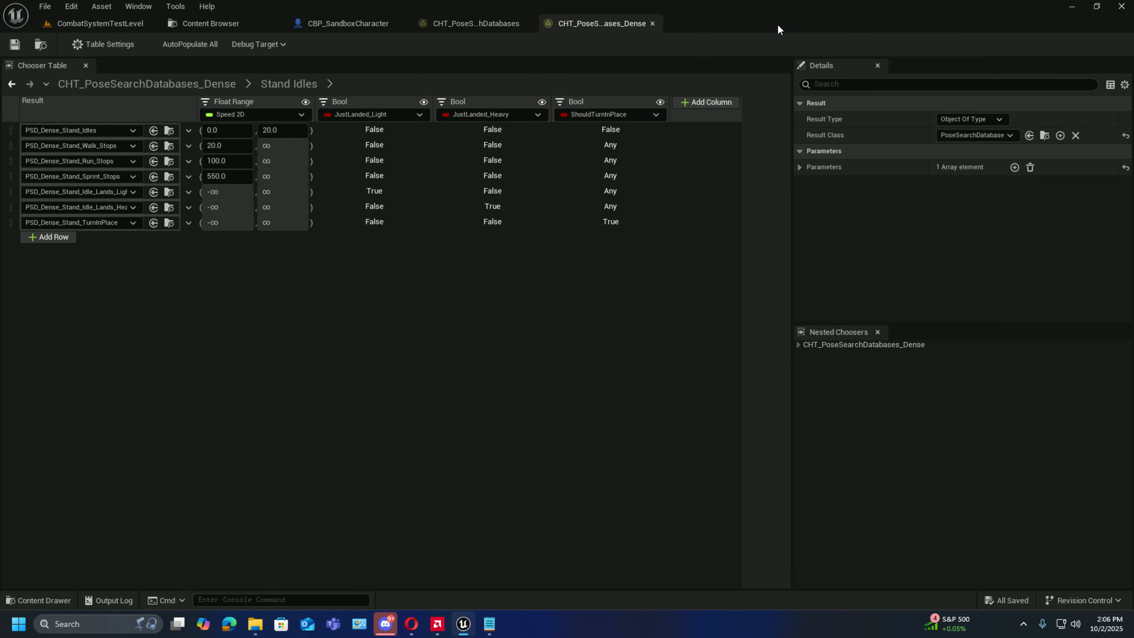
- Open PSD_Dense_Stand_Walk_FromTraversal from the Dense folder to review its animation list, and close it
click(219, 26)
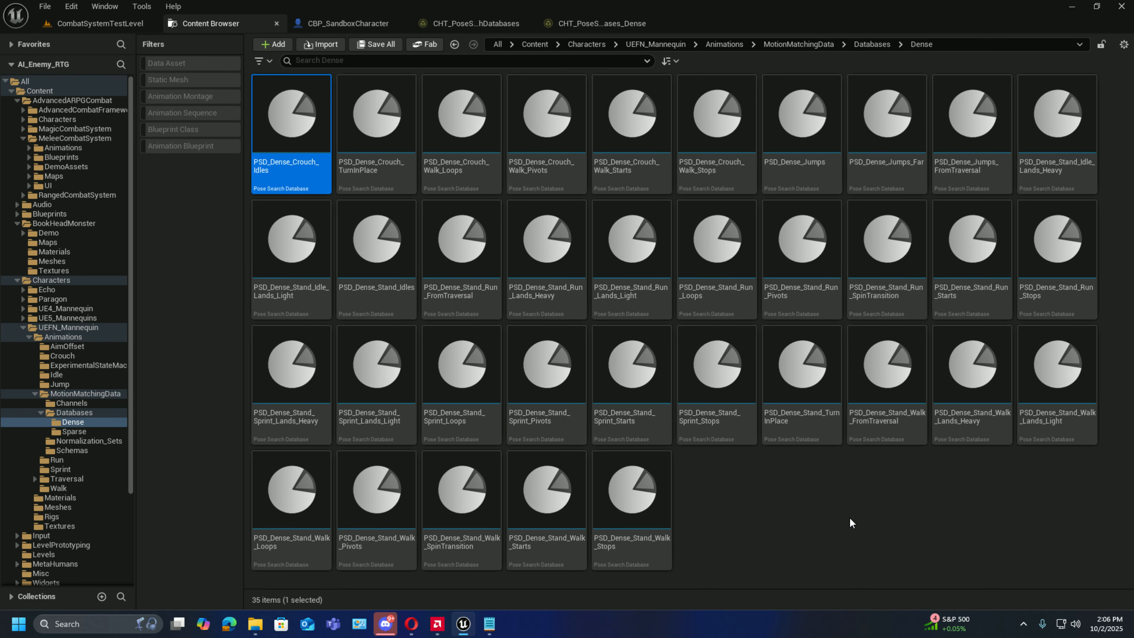
double_click(881, 440)
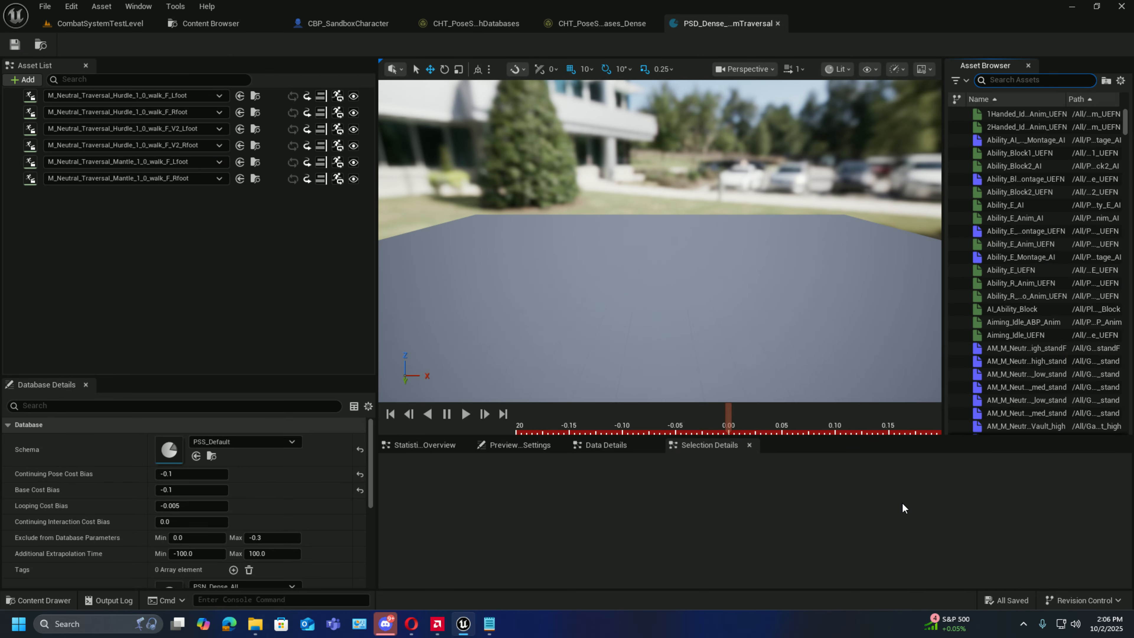
click(777, 23)
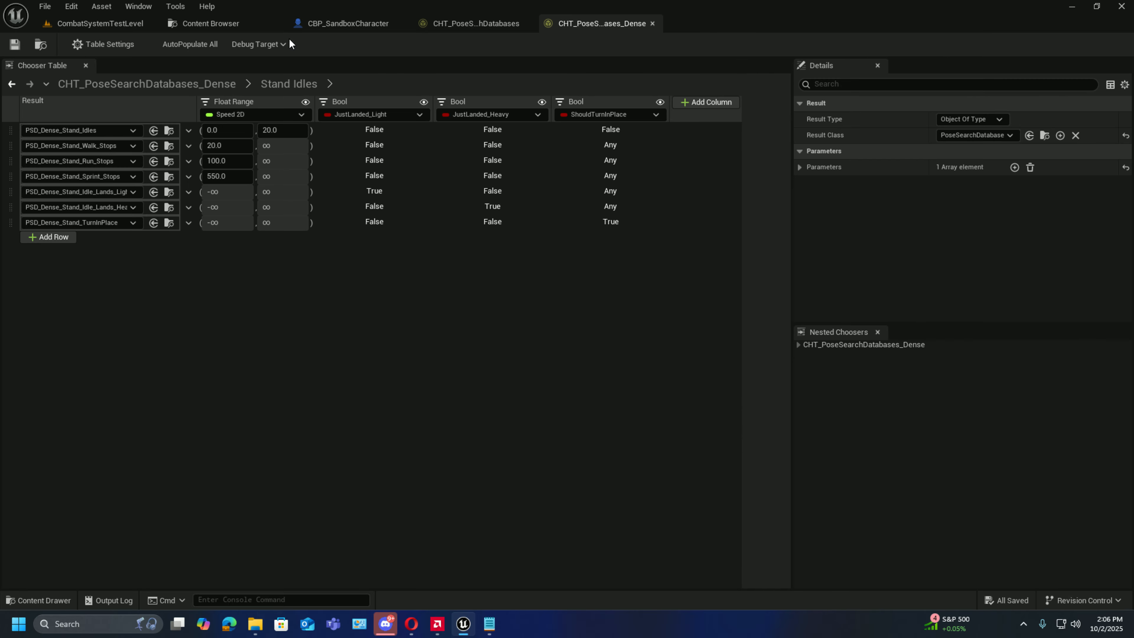
- Review the animations in PSD_Dense_Stand_Walk_Stops and open its PSS_Stop schema to examine the first entry under Skeletons
click(239, 24)
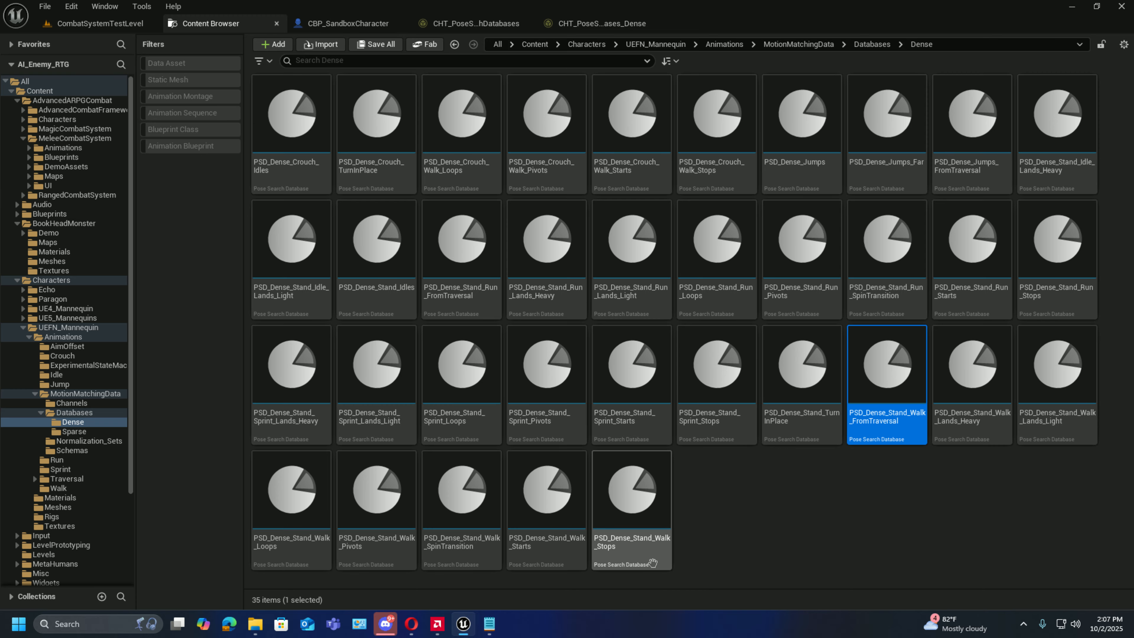
double_click(643, 500)
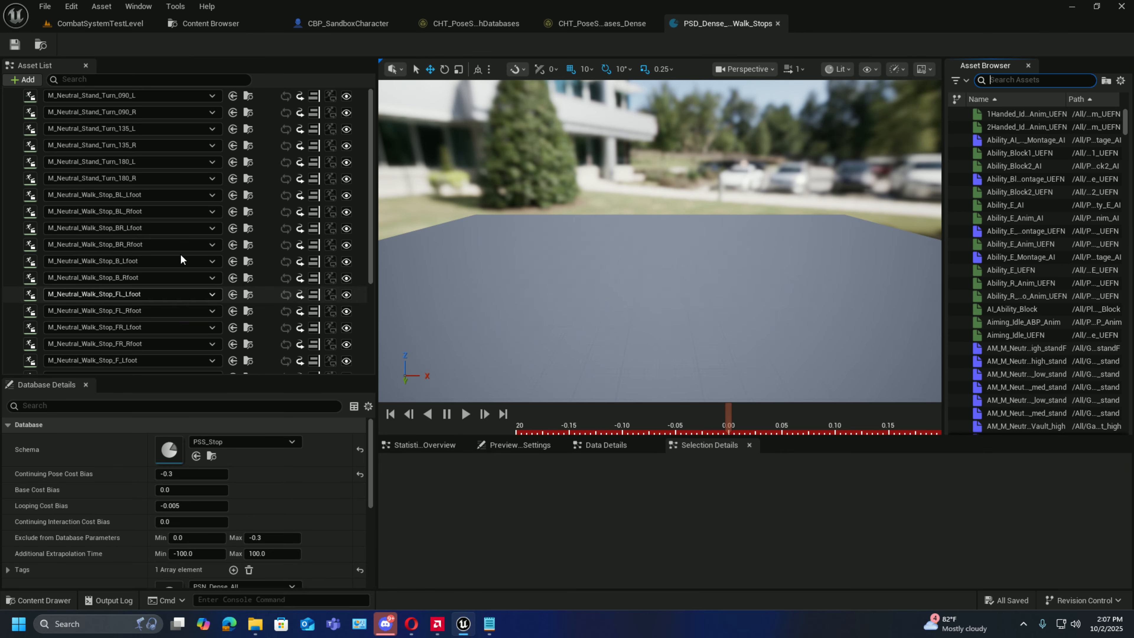
scroll(182, 154, down, 3)
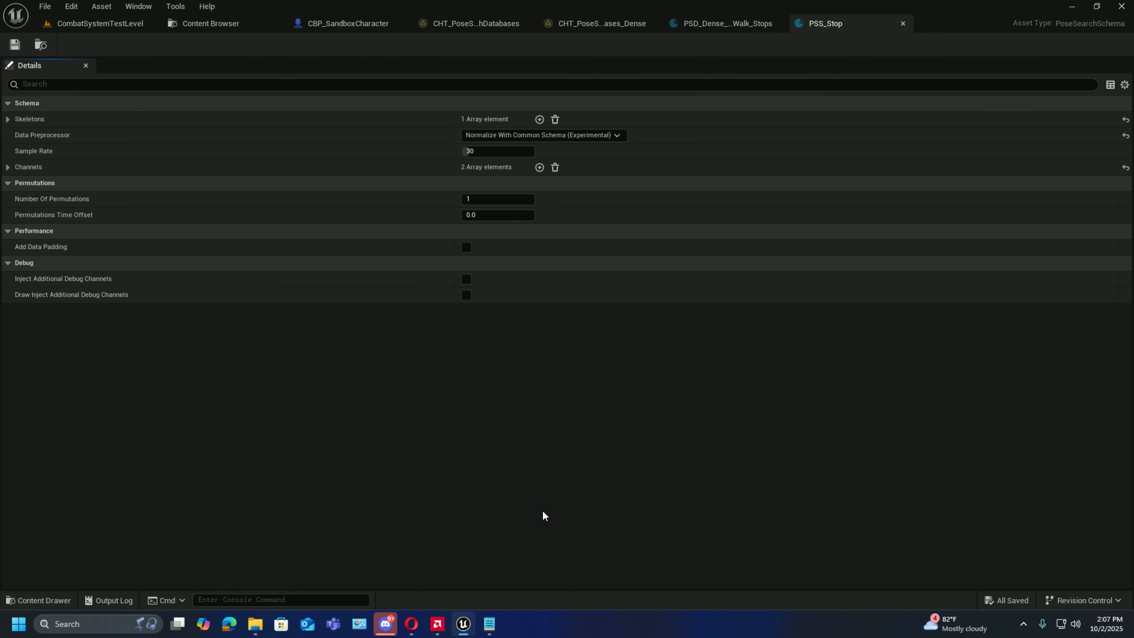
click(8, 118)
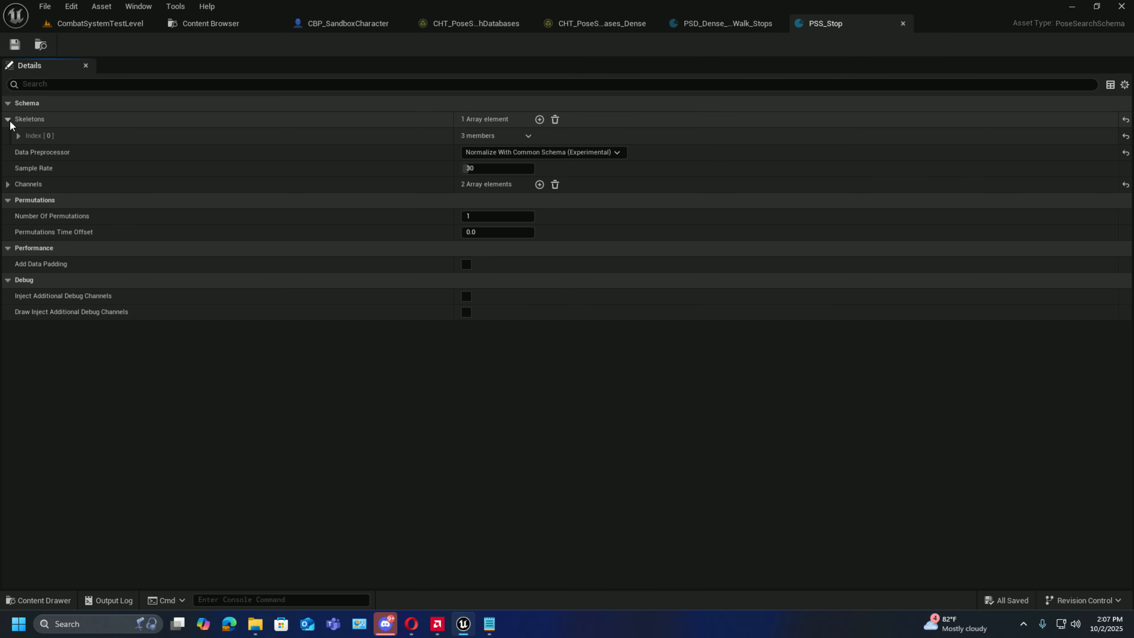
click(19, 136)
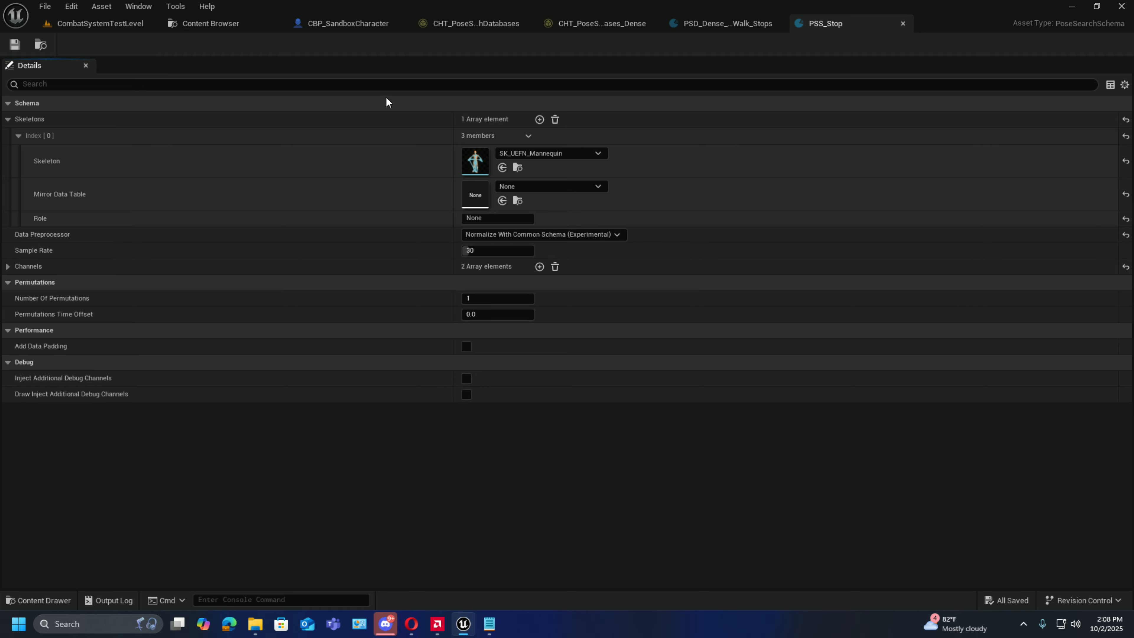
- From the dense Stand Idles chooser, locate the heavy idle landing database and look through the ExperimentalStateMachineData folder
click(578, 26)
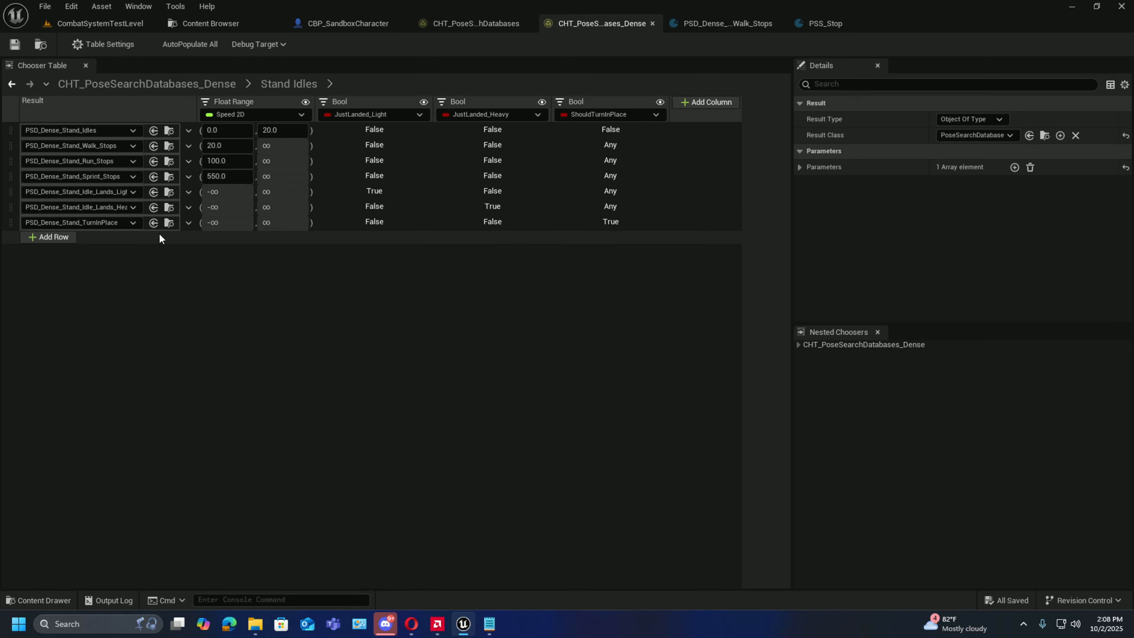
click(169, 207)
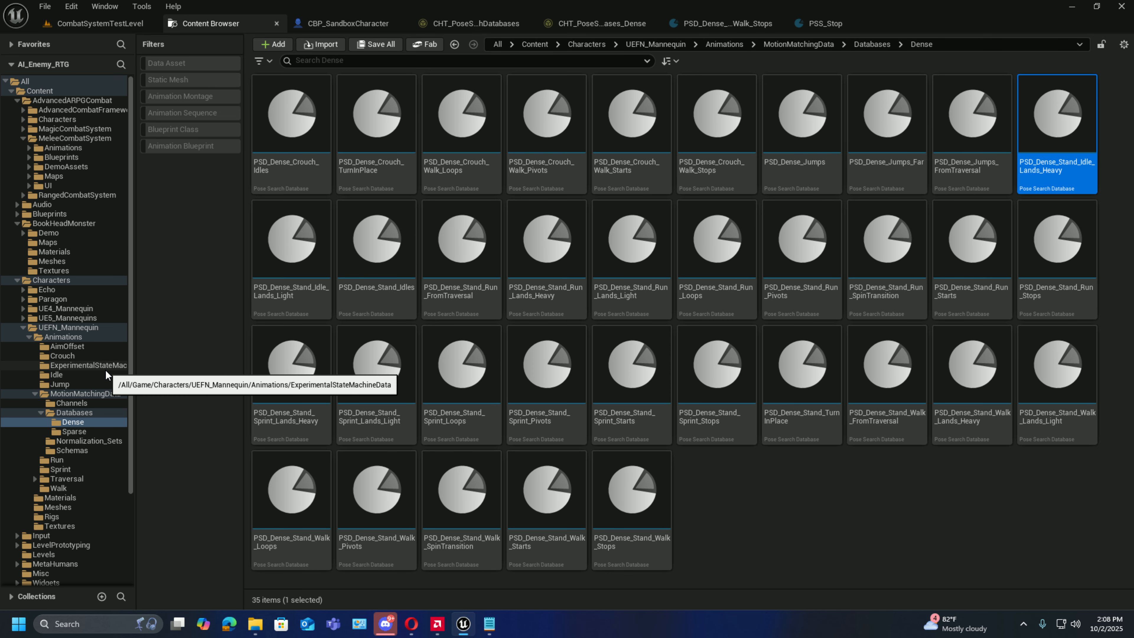
click(89, 365)
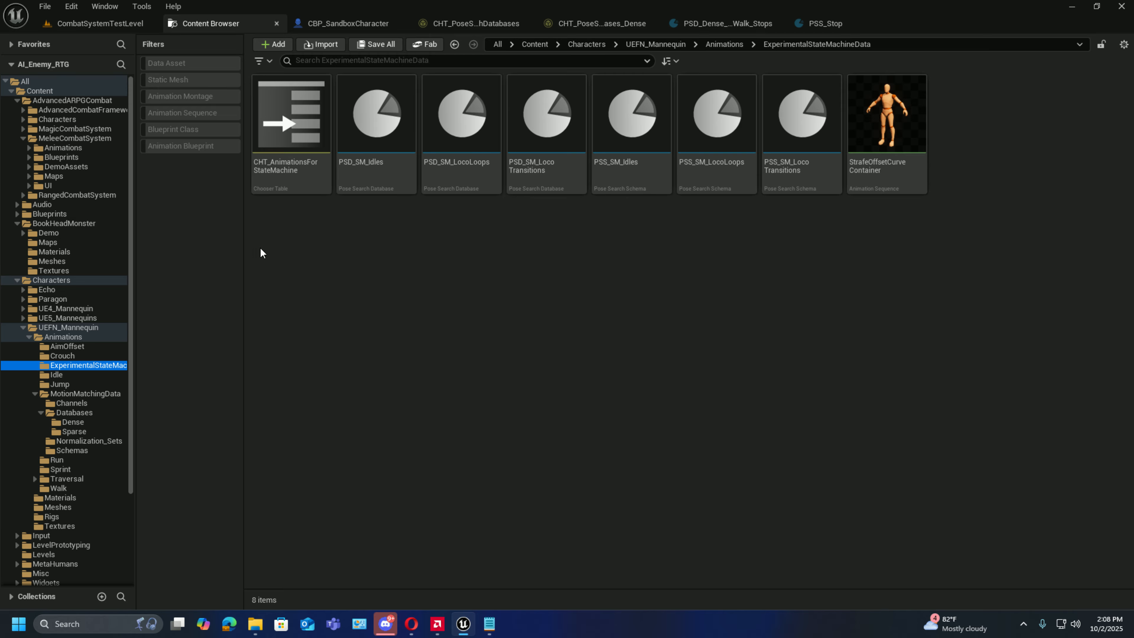
- Filter the MM_Arpg plugin folder to animation blueprints and open ABP_ParkourCombatCharacter
scroll(134, 423, down, 5)
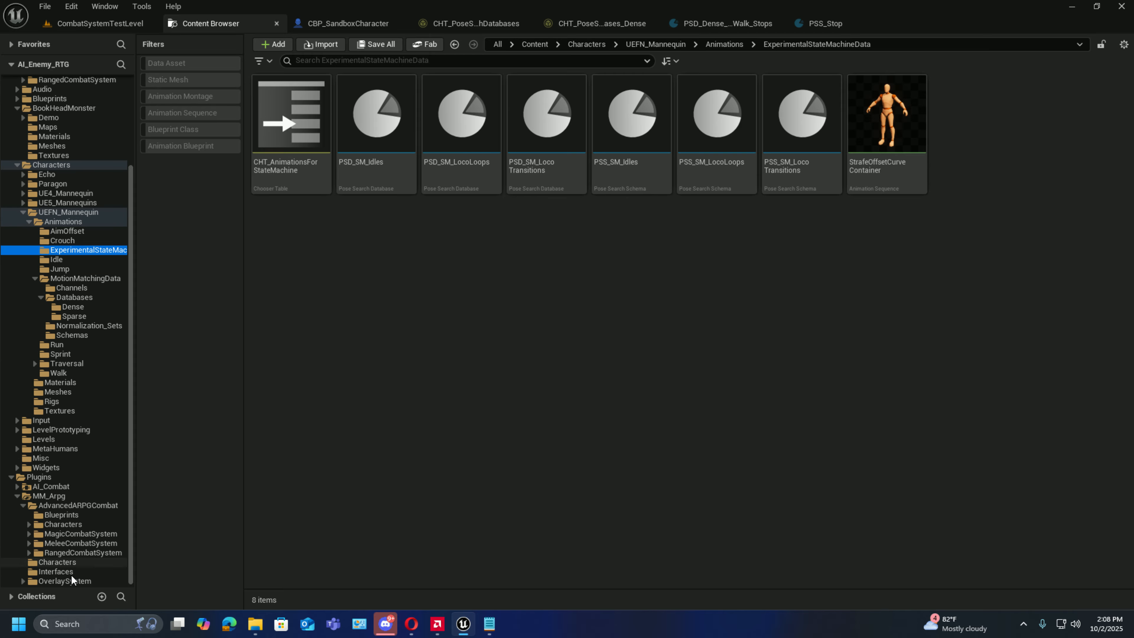
click(66, 495)
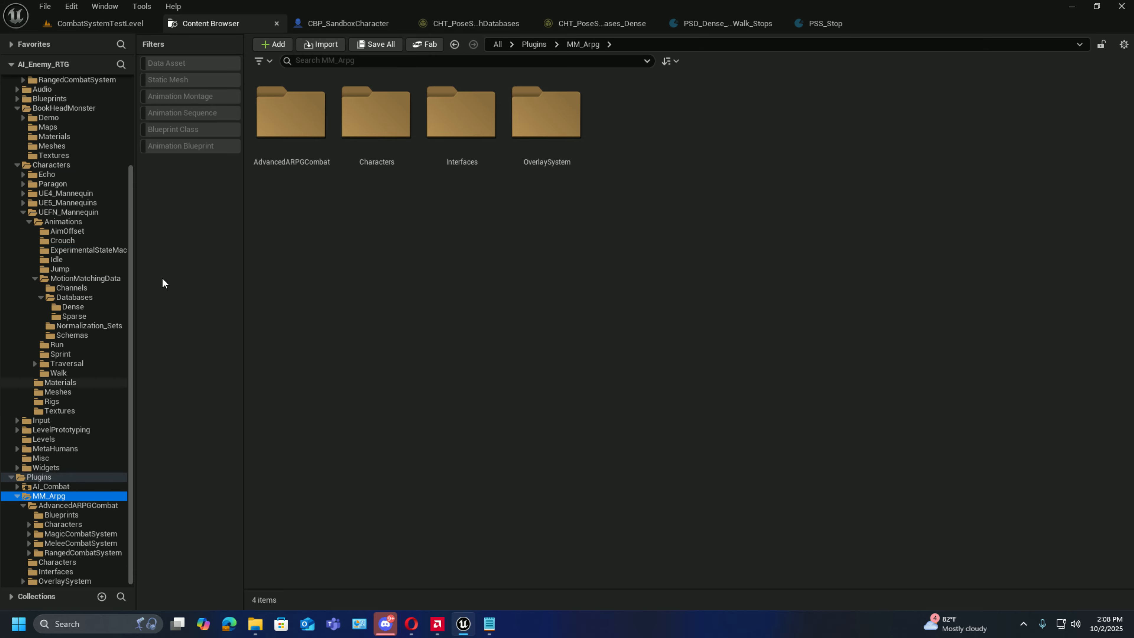
click(194, 146)
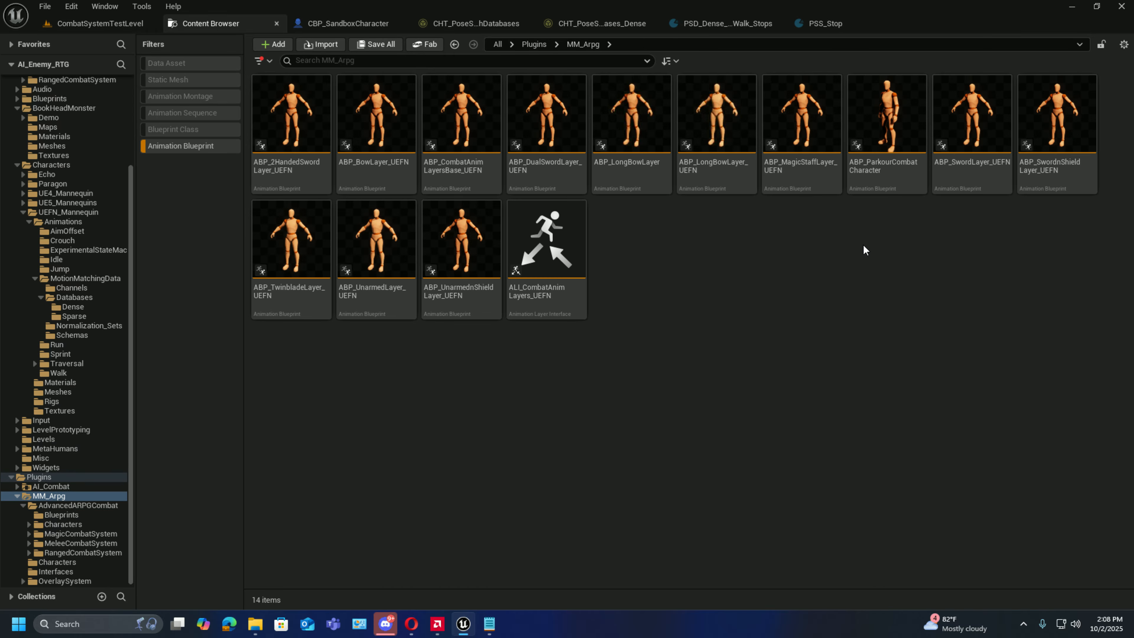
double_click(886, 125)
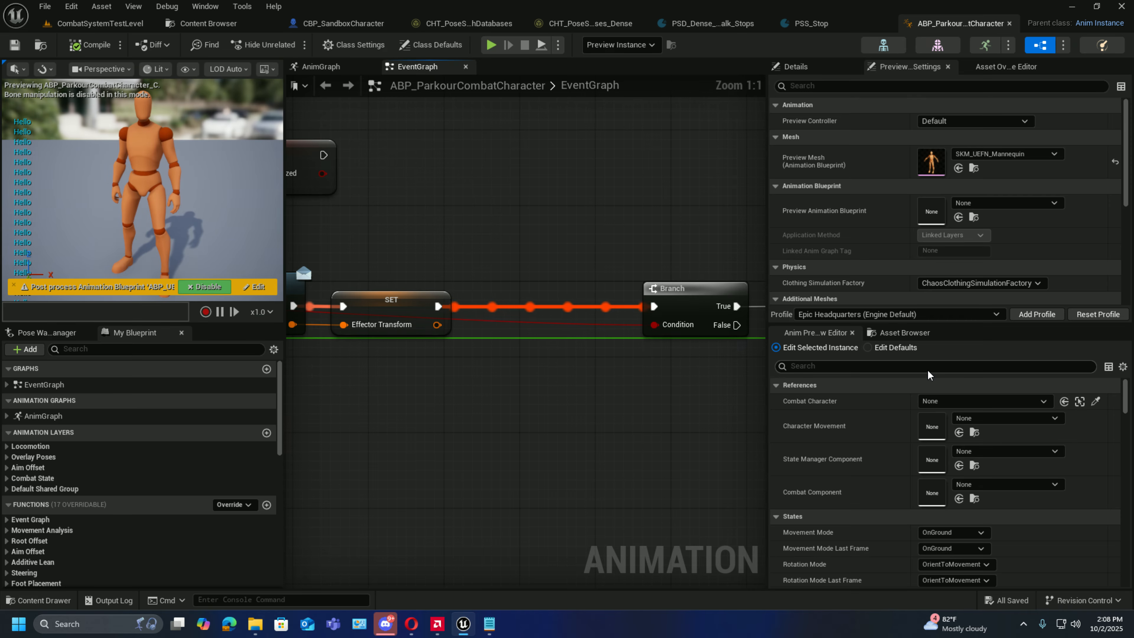
- Examine the AnimGraph's Locomotion state machine down to IdleAndTurns inside the Idle state, close the animation blueprint, and return to the Content Browser
scroll(662, 449, down, 4)
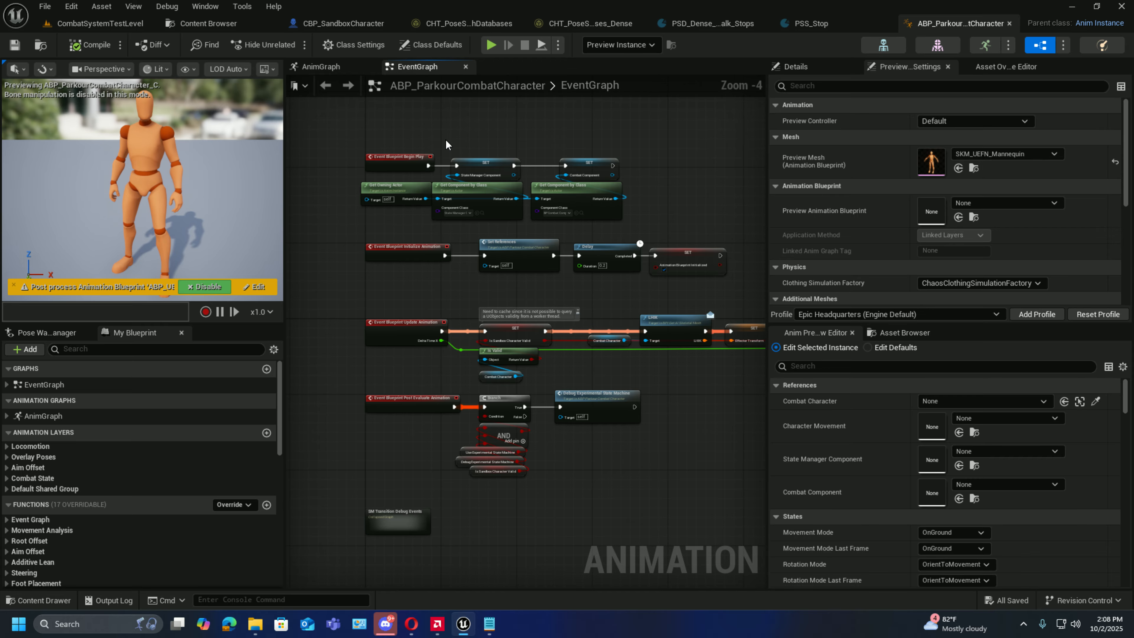
click(321, 66)
right_drag(419, 338, 373, 320)
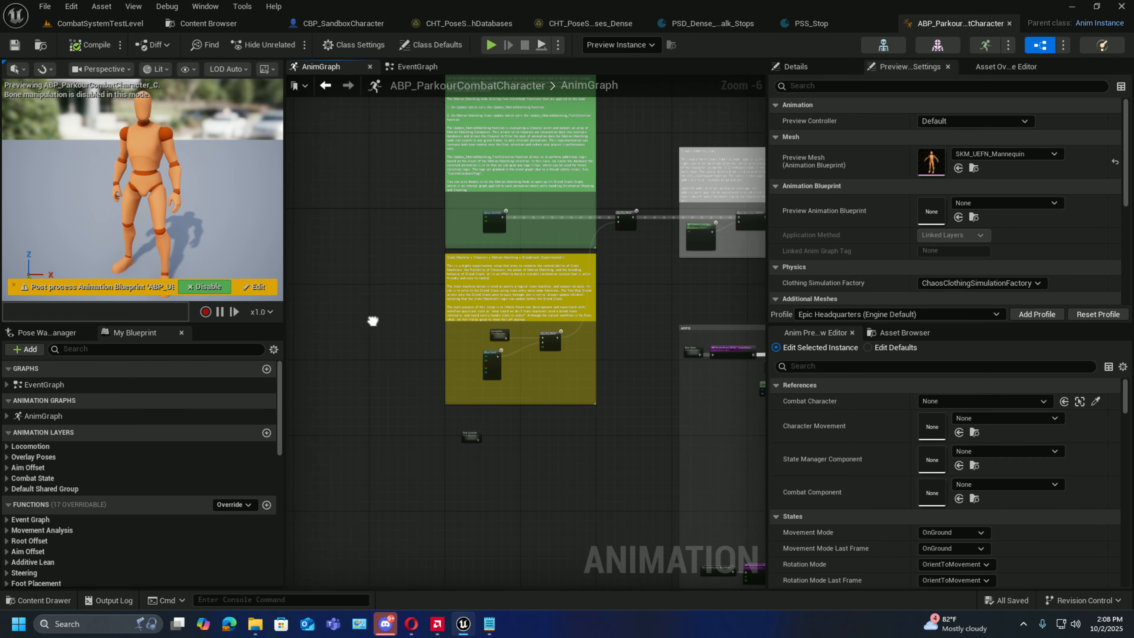
scroll(498, 341, up, 6)
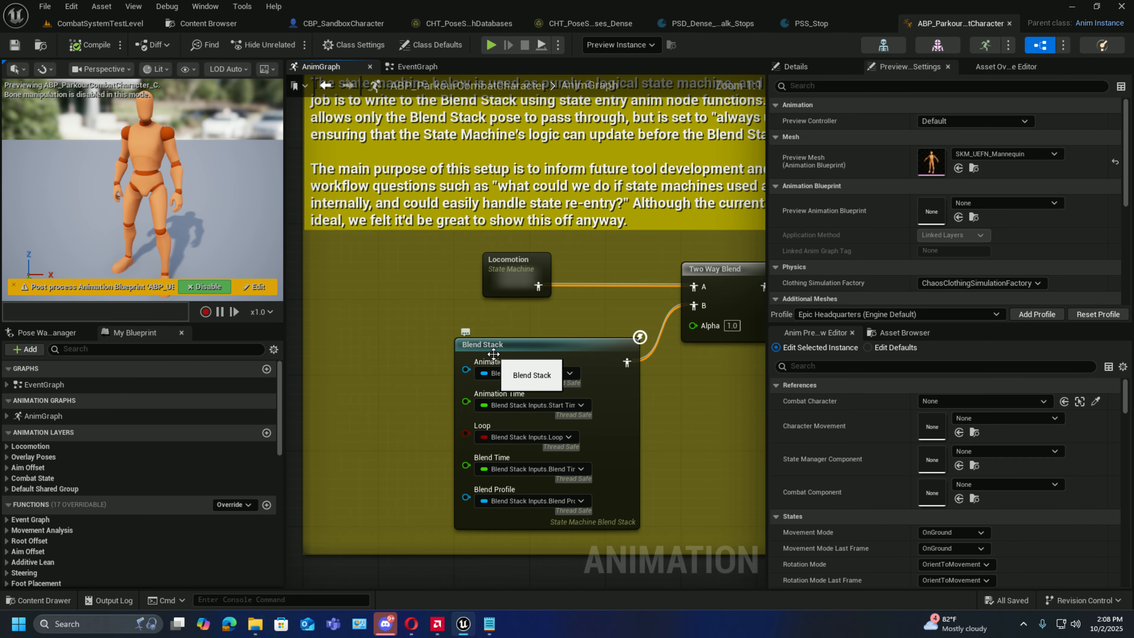
double_click(502, 278)
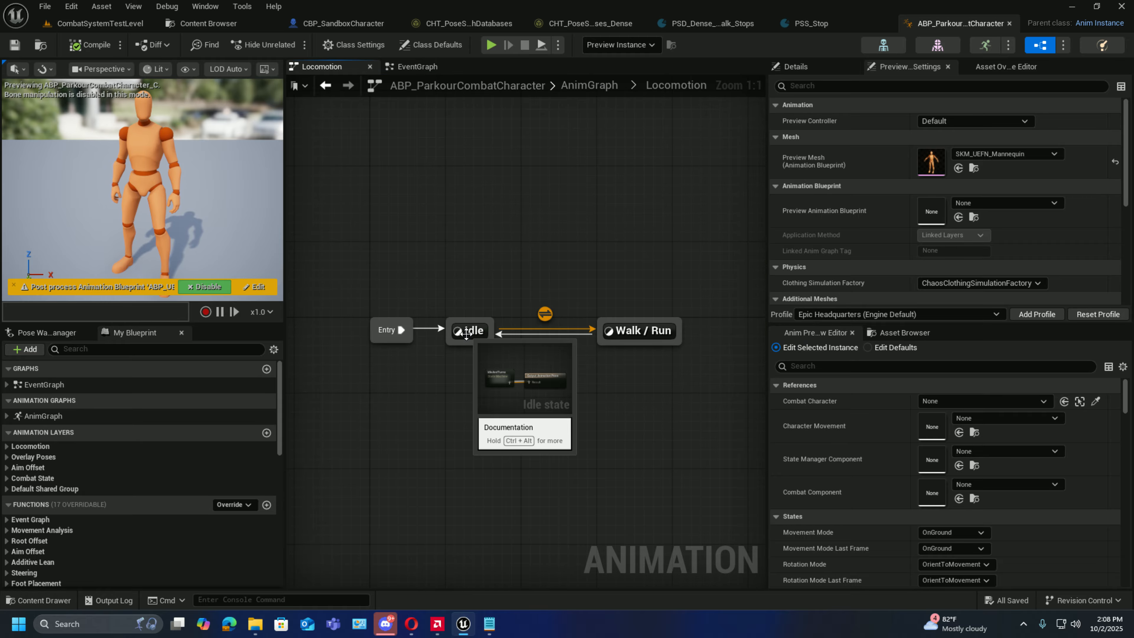
double_click(466, 335)
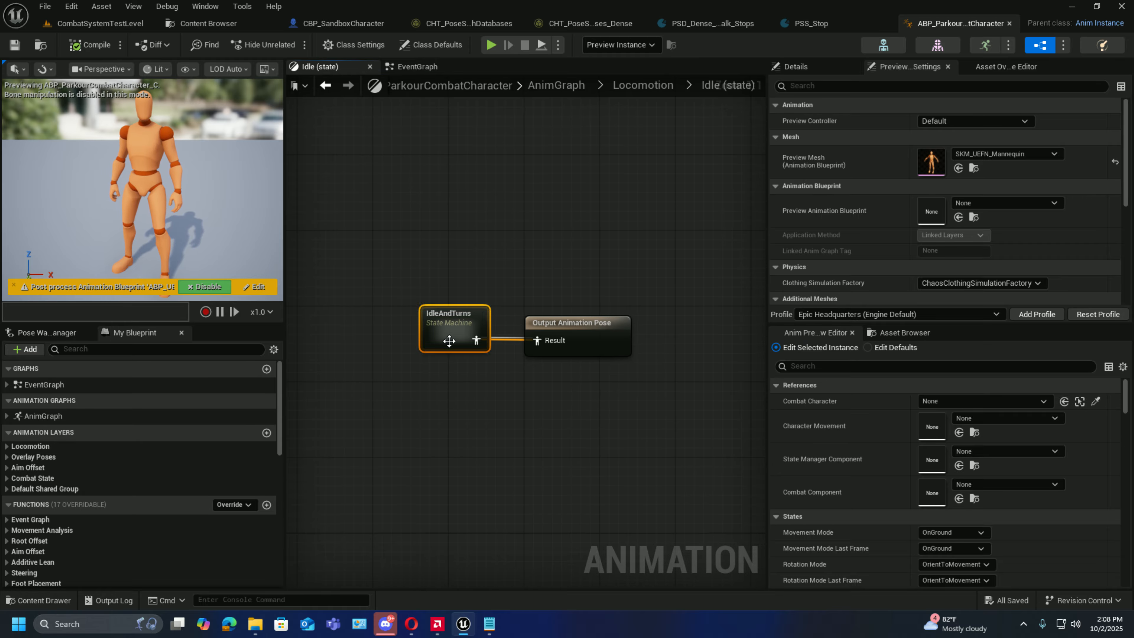
double_click(448, 339)
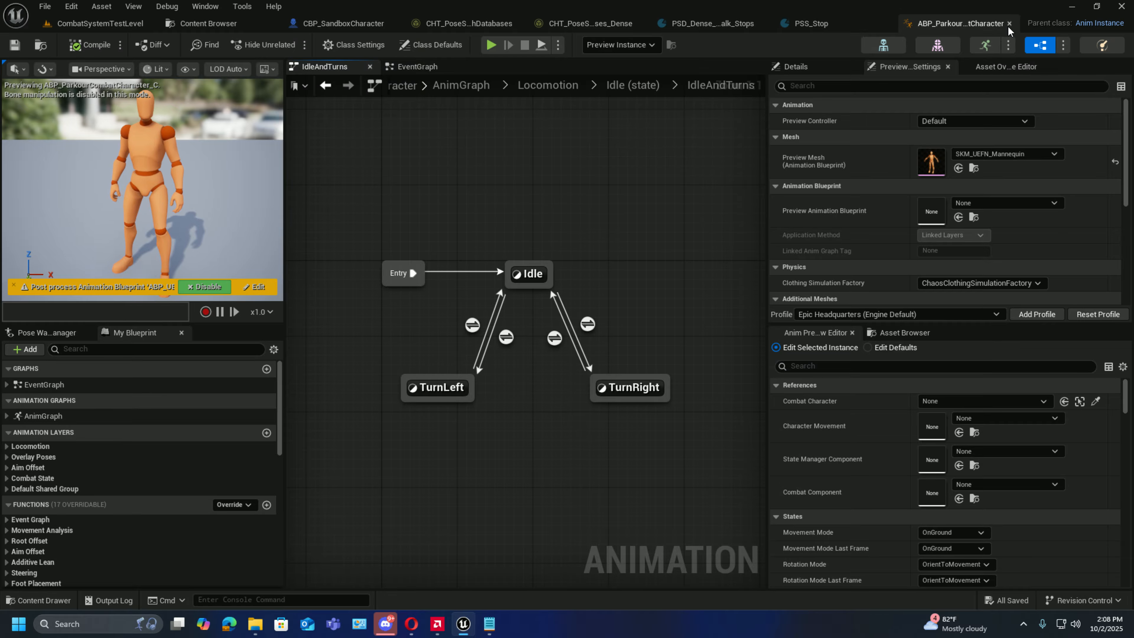
click(1008, 27)
click(197, 26)
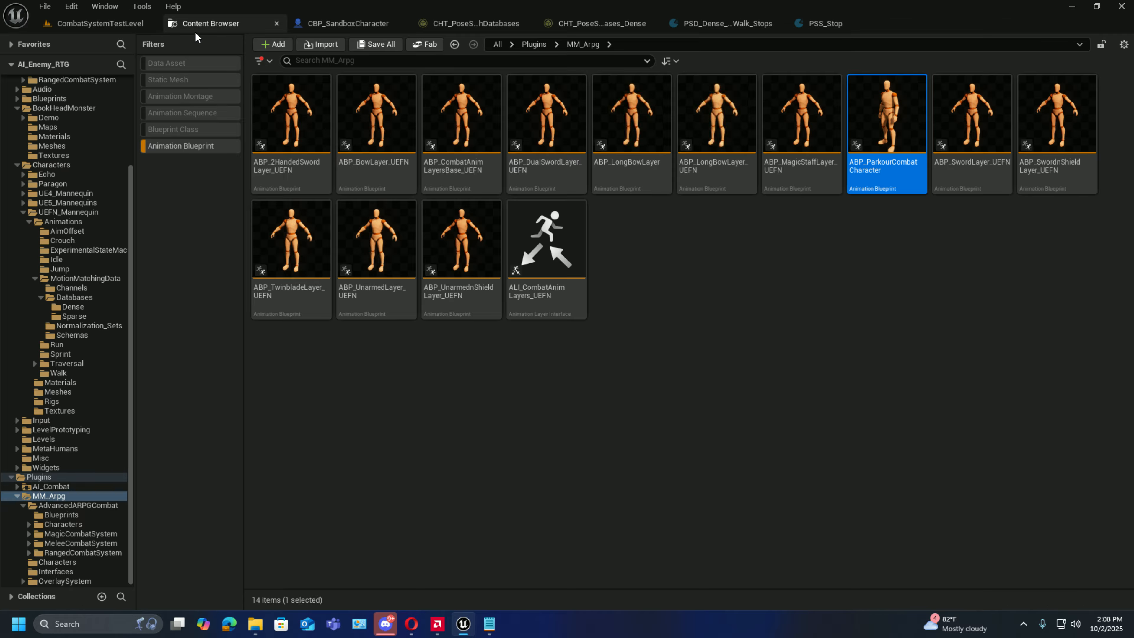